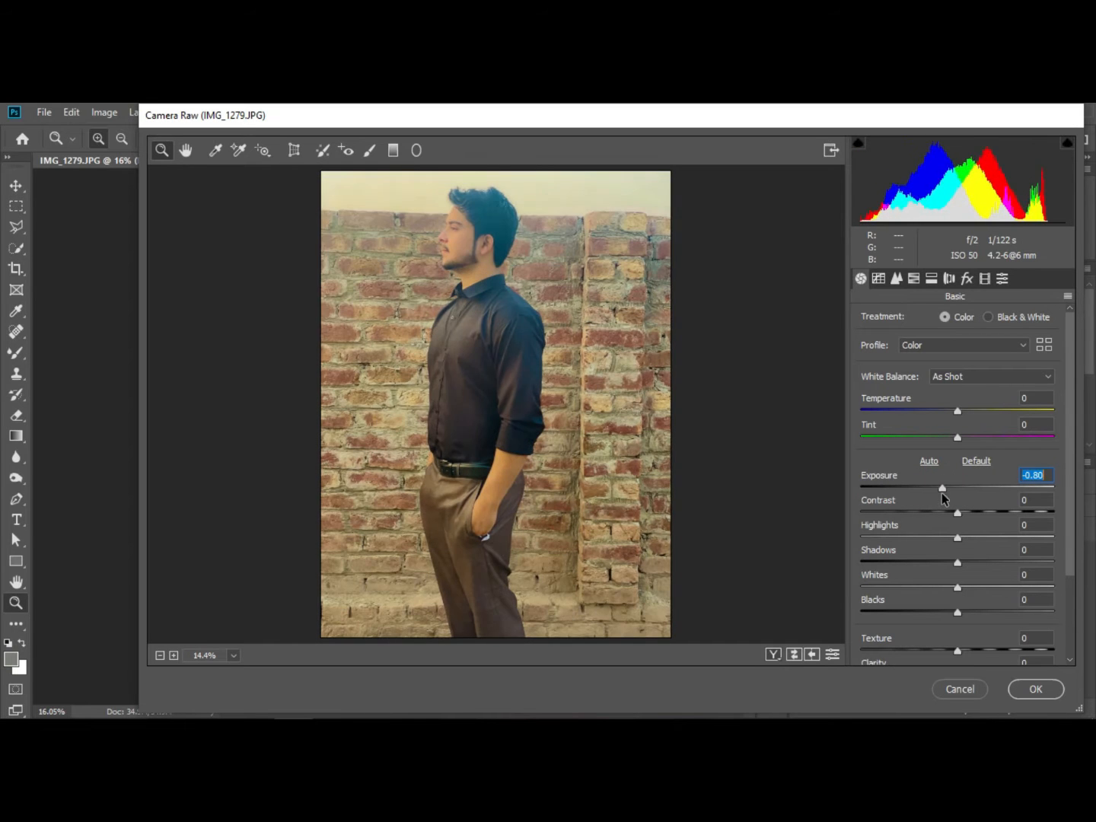
# Set Exposure to -1.10, Contrast +15, Highlights +51, Shadows -39, Whites +34 and Dehaze +8, and lower the Blacks
pyautogui.scroll(-2, 955, 631)
pyautogui.moveTo(1023, 637); pyautogui.dragTo(966, 633)
pyautogui.moveTo(957, 448); pyautogui.dragTo(923, 548)
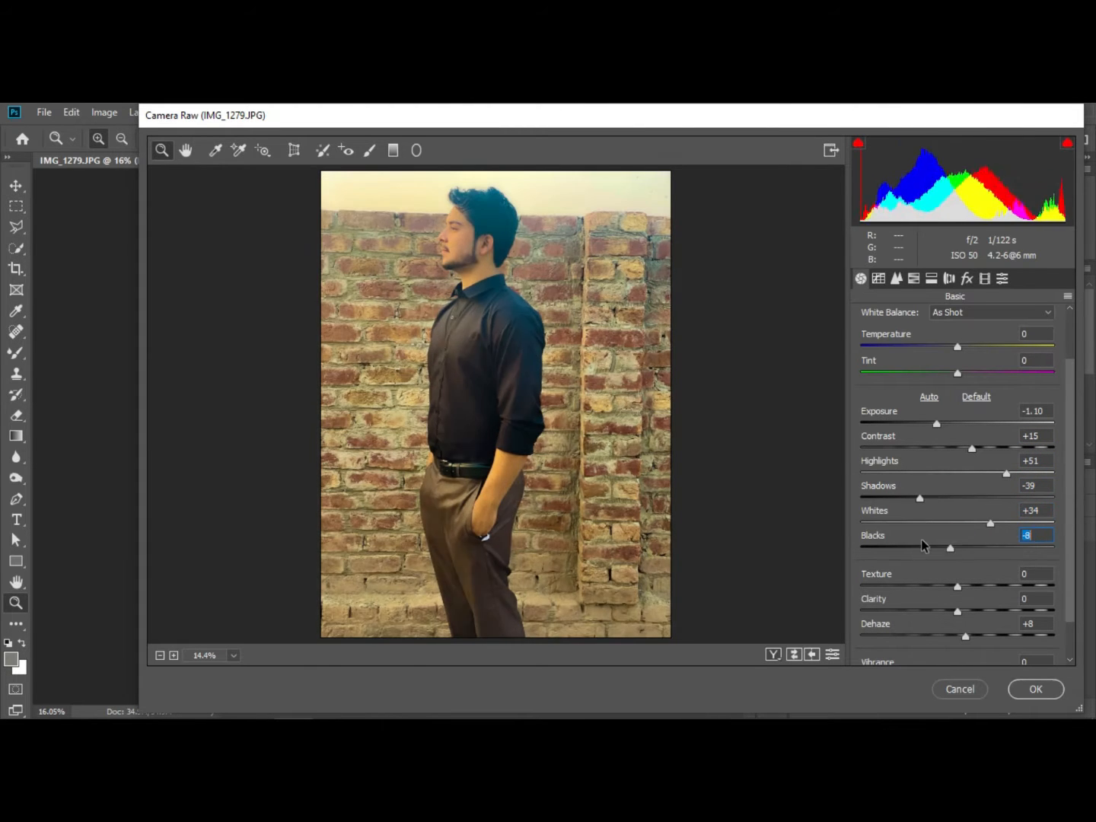
# Set HSL saturation to Reds +100, Oranges -9, Aquas -56, Blues -37 and Purples -86, and apply the Camera Raw filter
pyautogui.click(907, 279)
pyautogui.moveTo(962, 503); pyautogui.dragTo(927, 504)
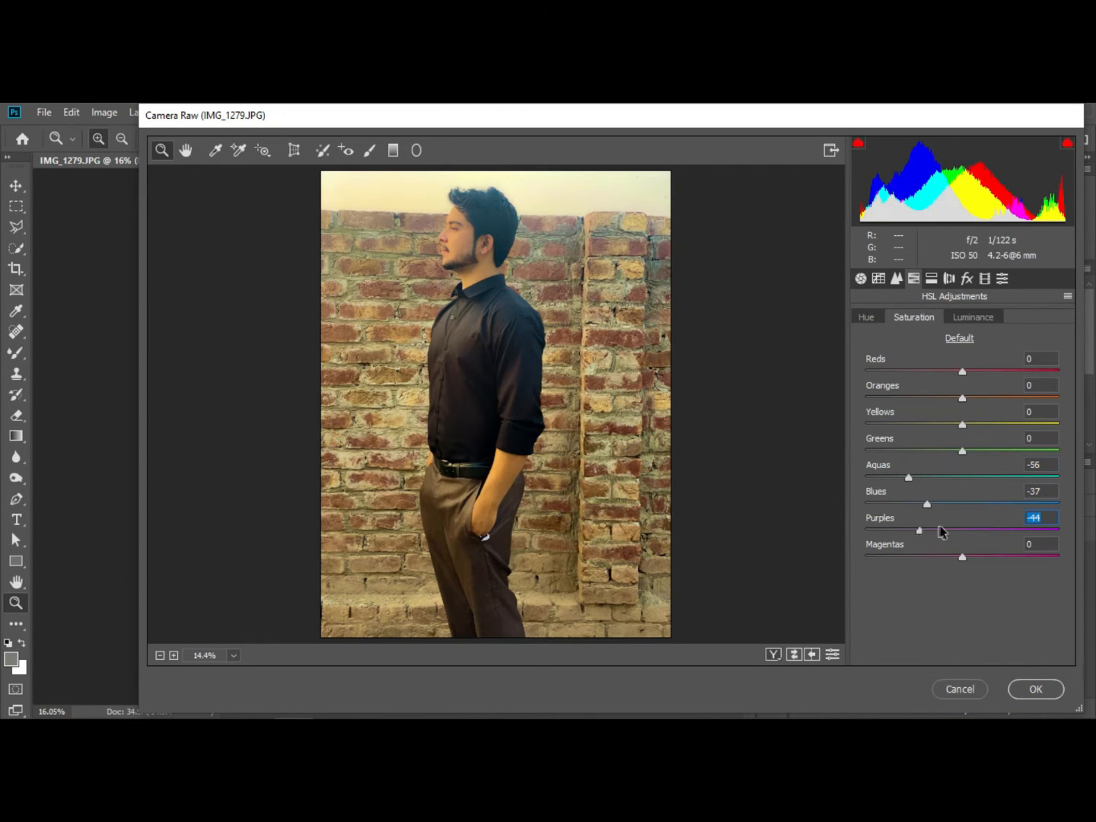
pyautogui.moveTo(962, 397); pyautogui.dragTo(1060, 371)
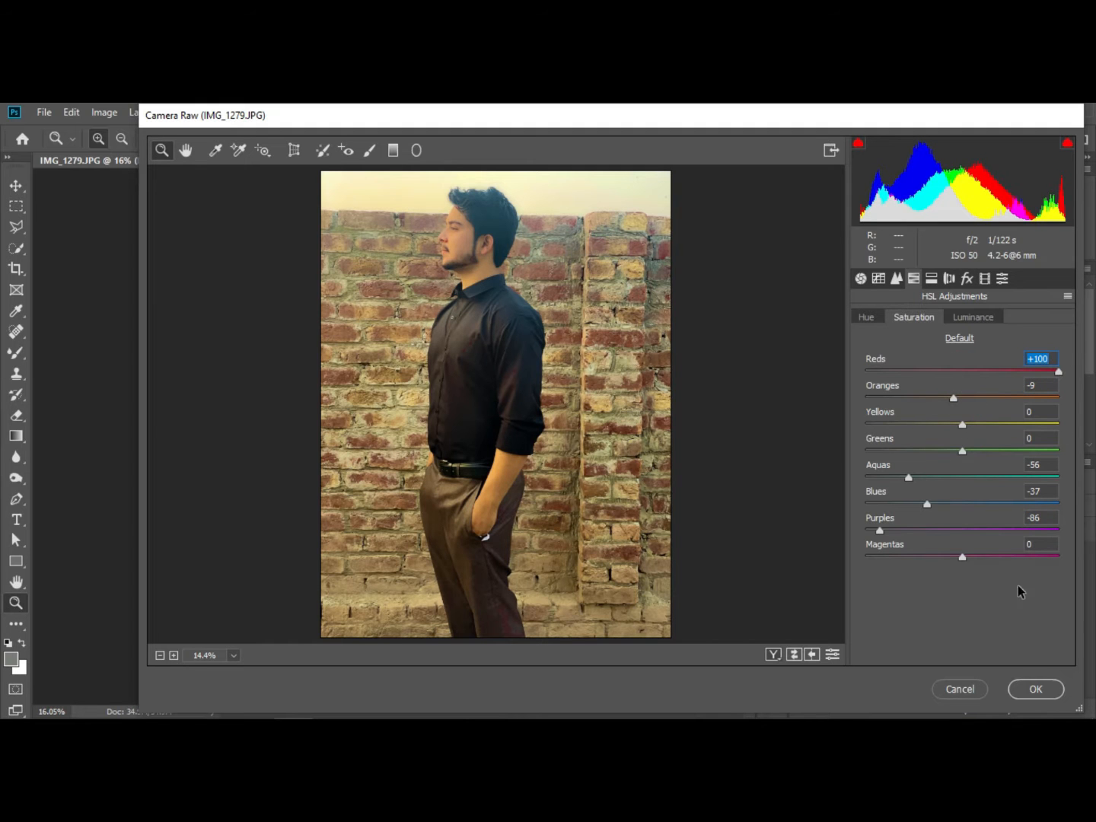
pyautogui.click(1043, 691)
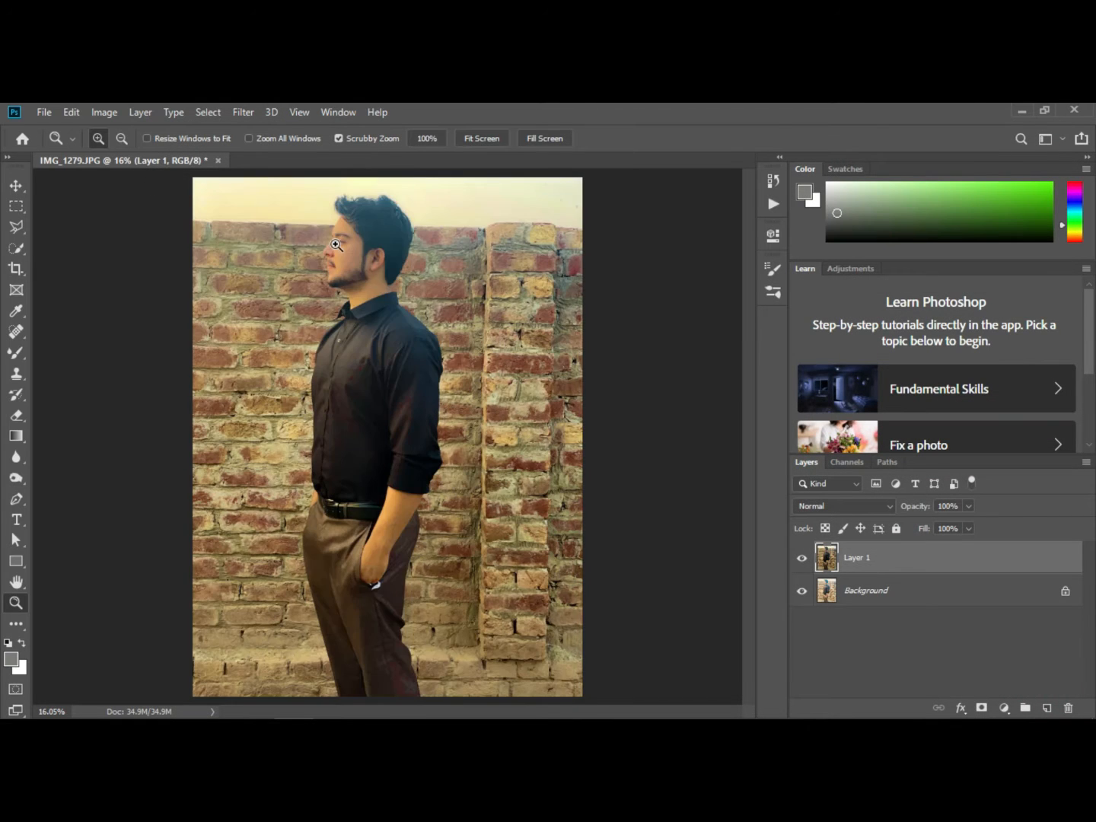
# Duplicate Layer 1 twice to get two retouching copies above it, and activate the Mixer Brush
pyautogui.moveTo(335, 227); pyautogui.dragTo(393, 252)
pyautogui.click(393, 252)
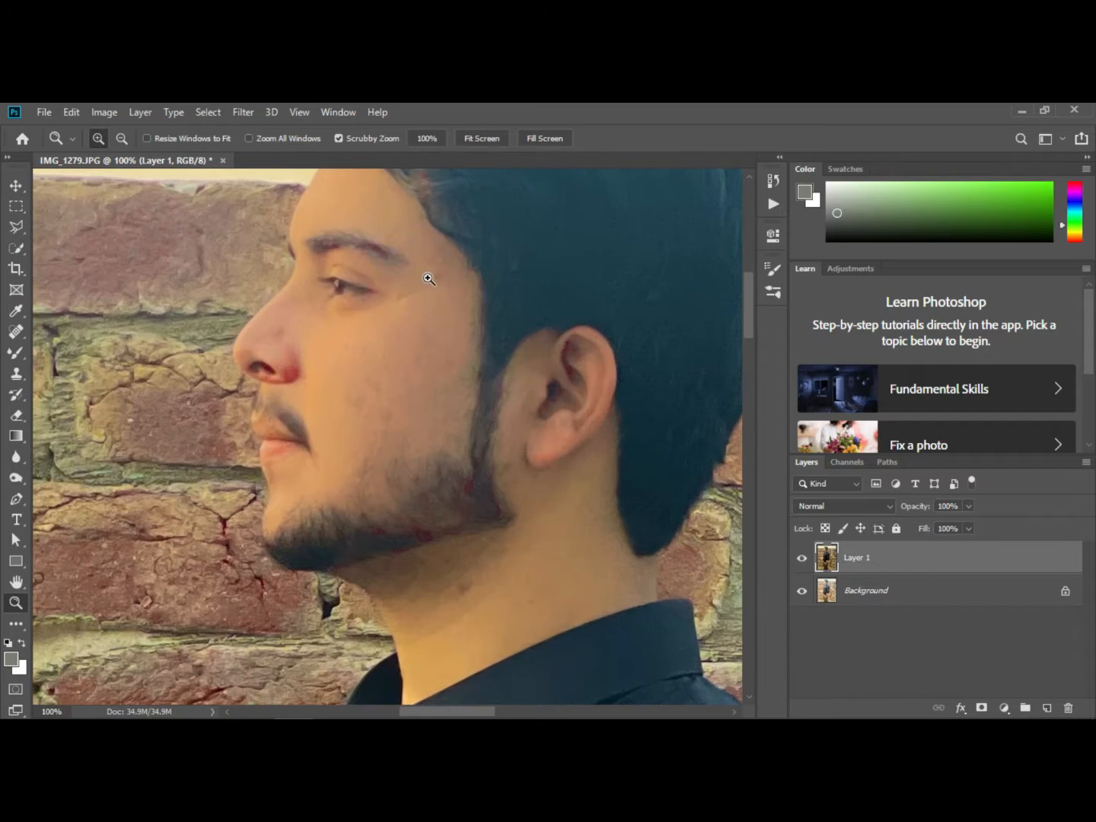
pyautogui.click(853, 556)
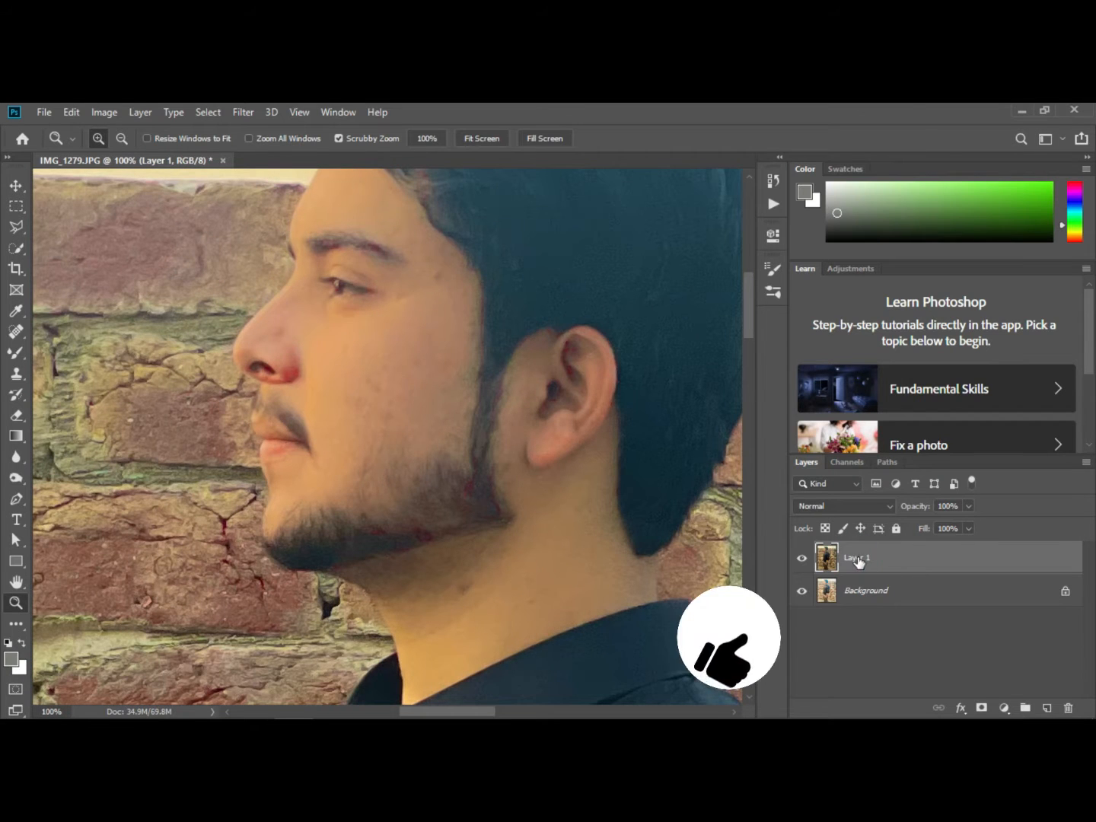
pyautogui.hotkey('ctrl', 'j')
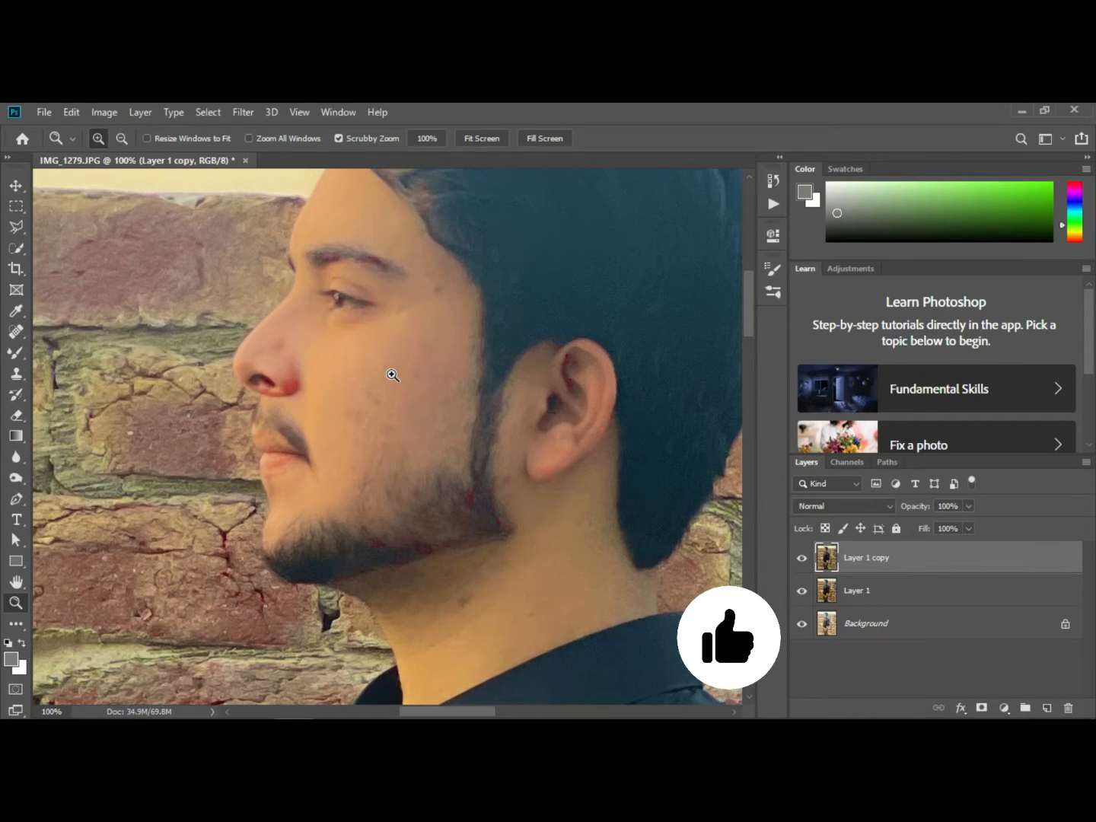
pyautogui.click(16, 353)
pyautogui.scroll(3, 427, 305)
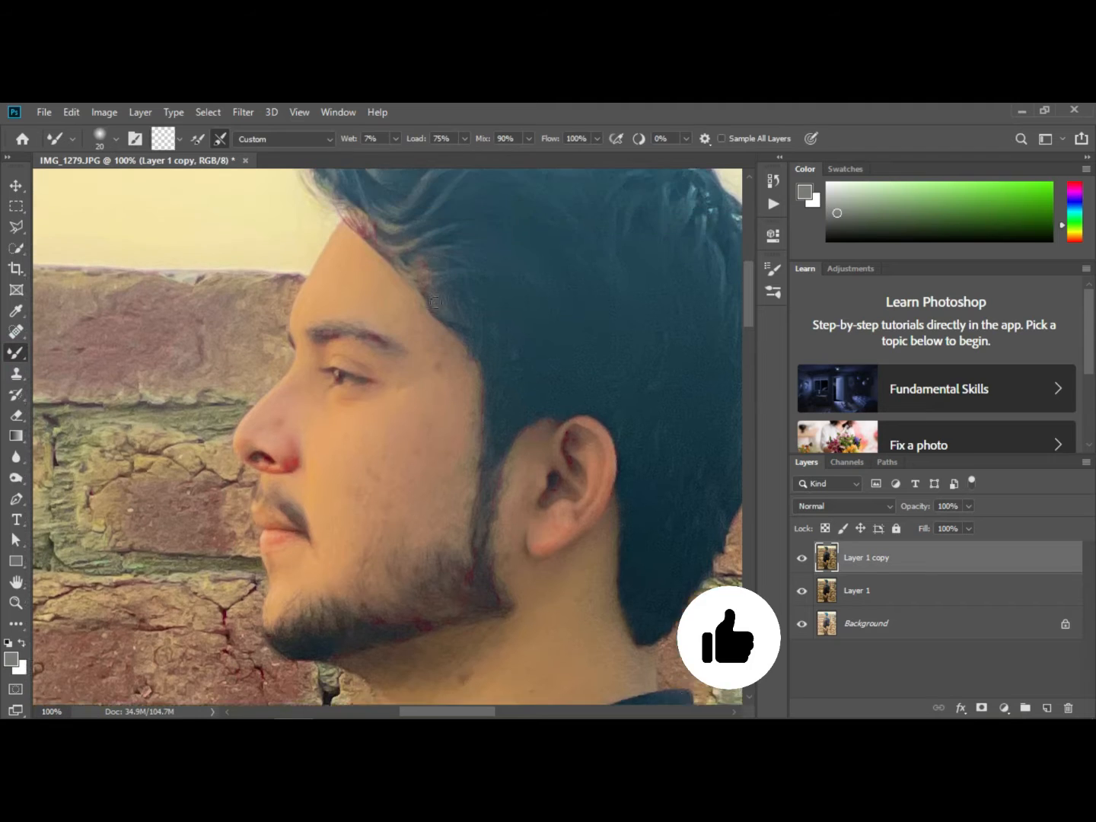
pyautogui.scroll(1, 487, 366)
pyautogui.scroll(-2, 456, 366)
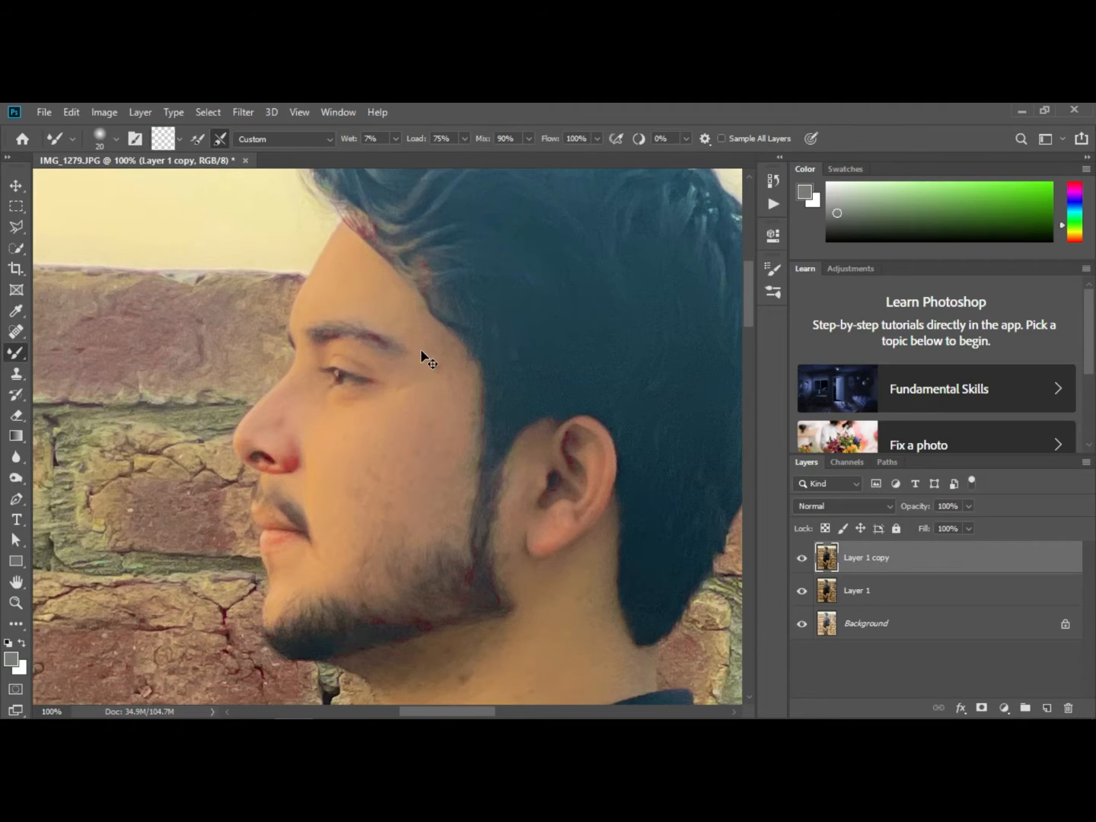
pyautogui.hotkey('ctrl', 'j')
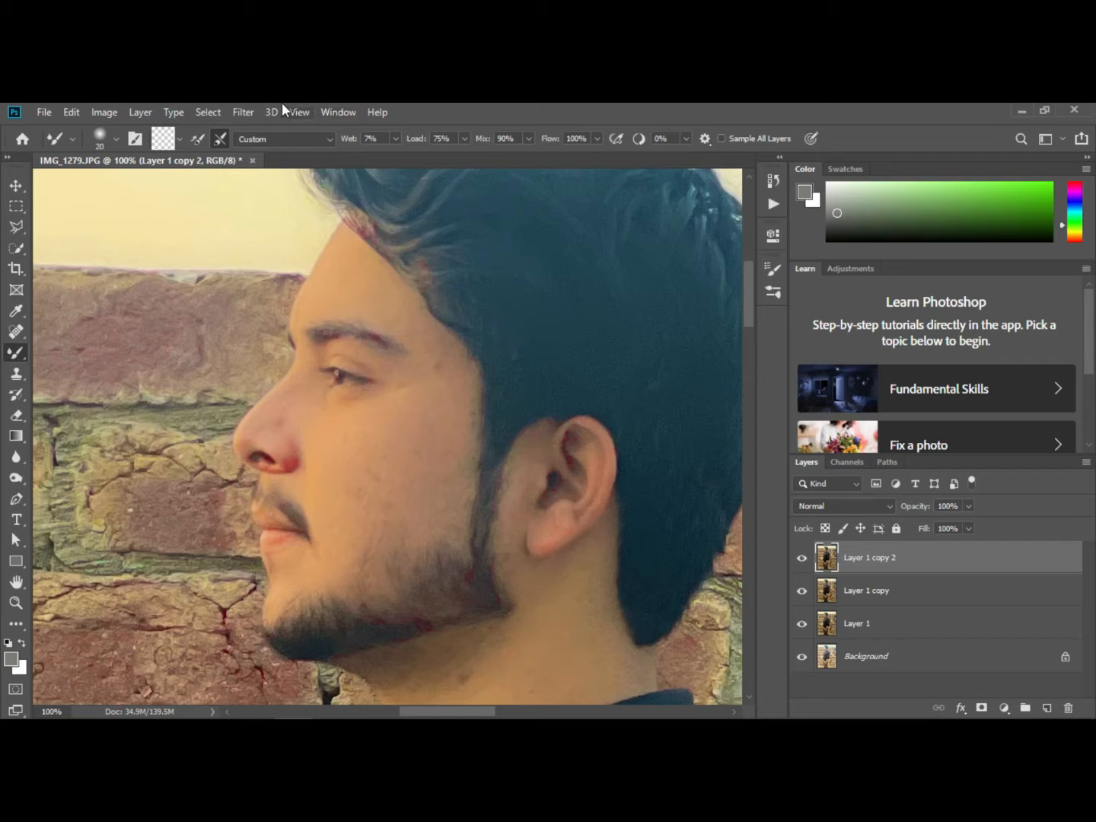
# Apply a High Pass filter with a 1.1-pixel radius to Layer 1 copy 2 and set its blend mode to Linear Light
pyautogui.click(250, 107)
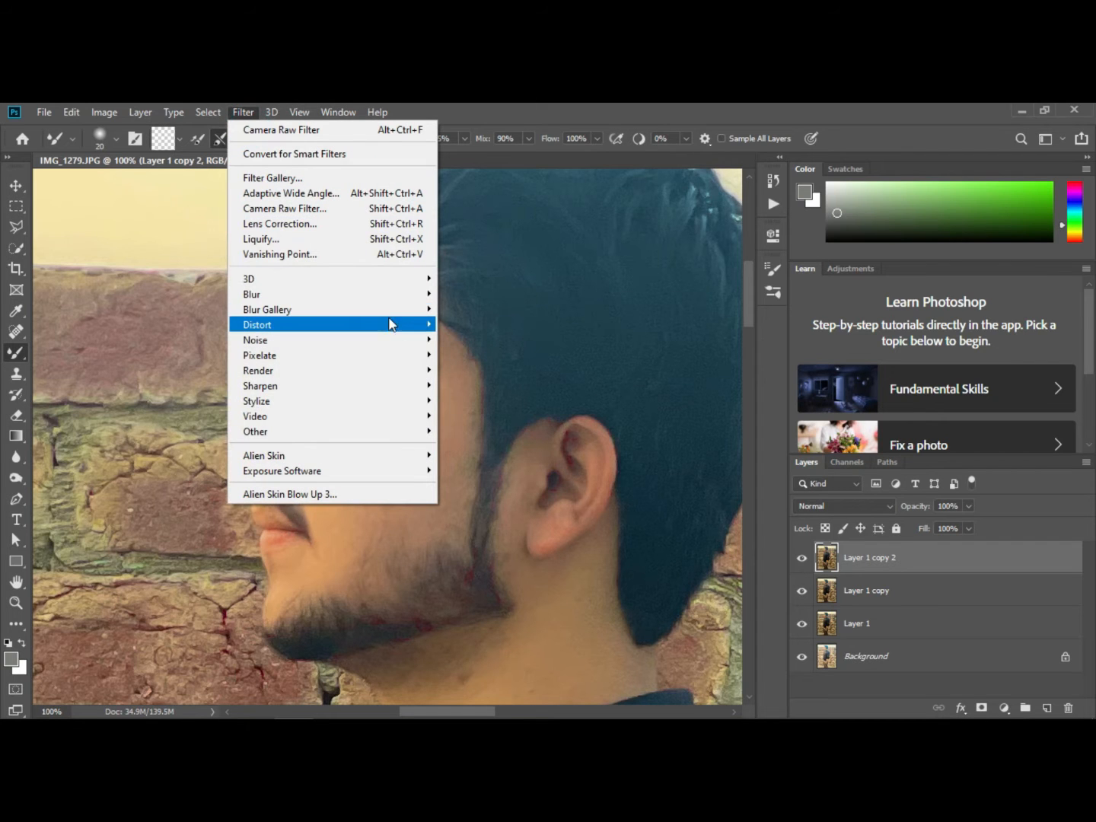
pyautogui.moveTo(407, 439)
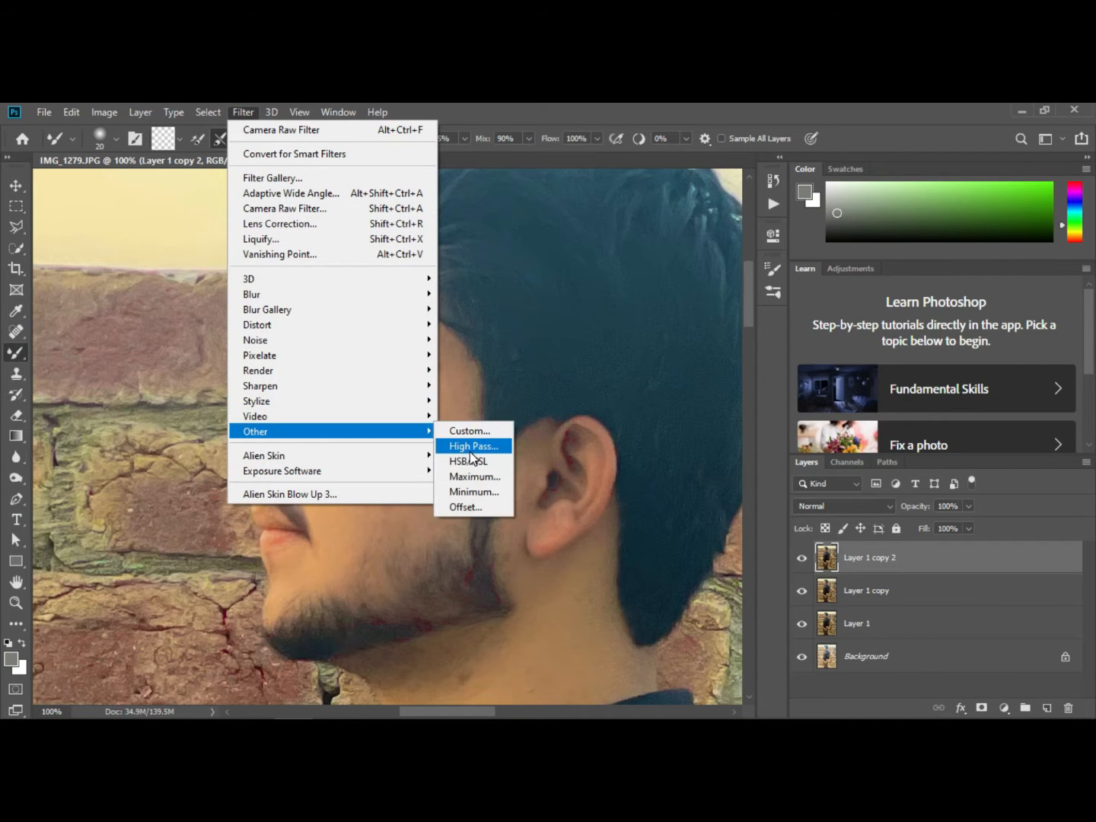
pyautogui.click(466, 444)
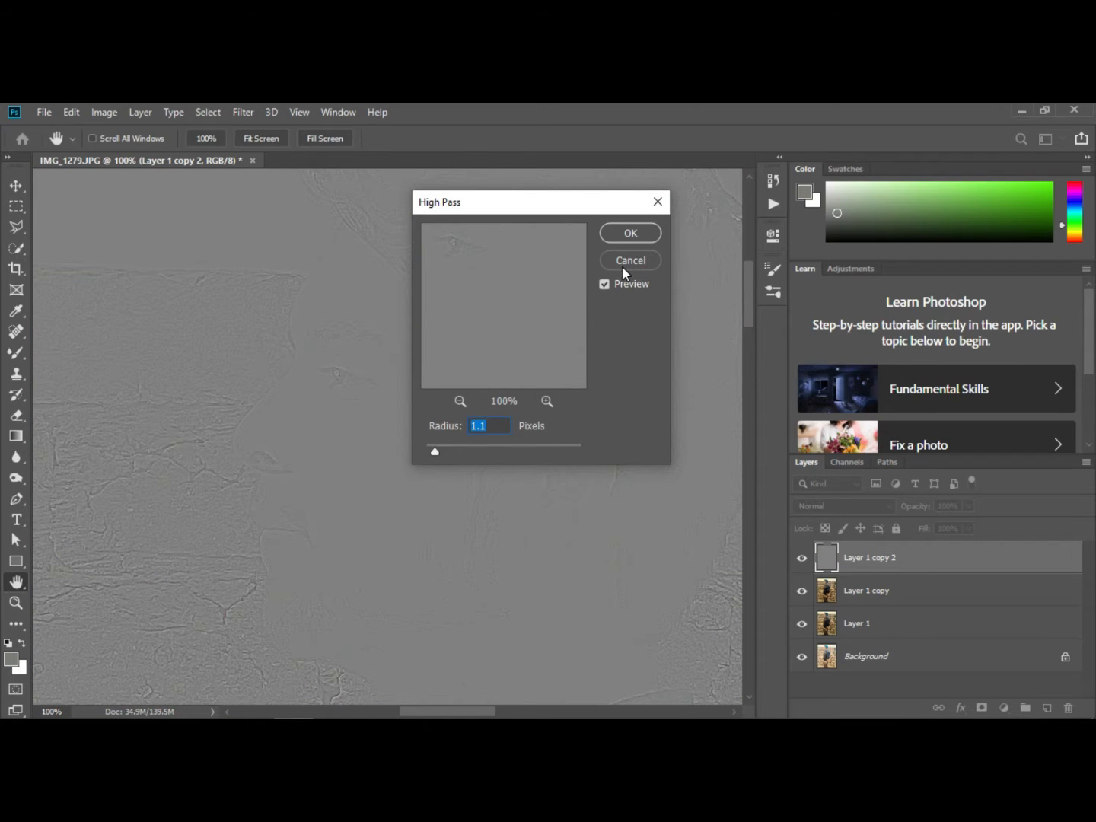
pyautogui.click(631, 233)
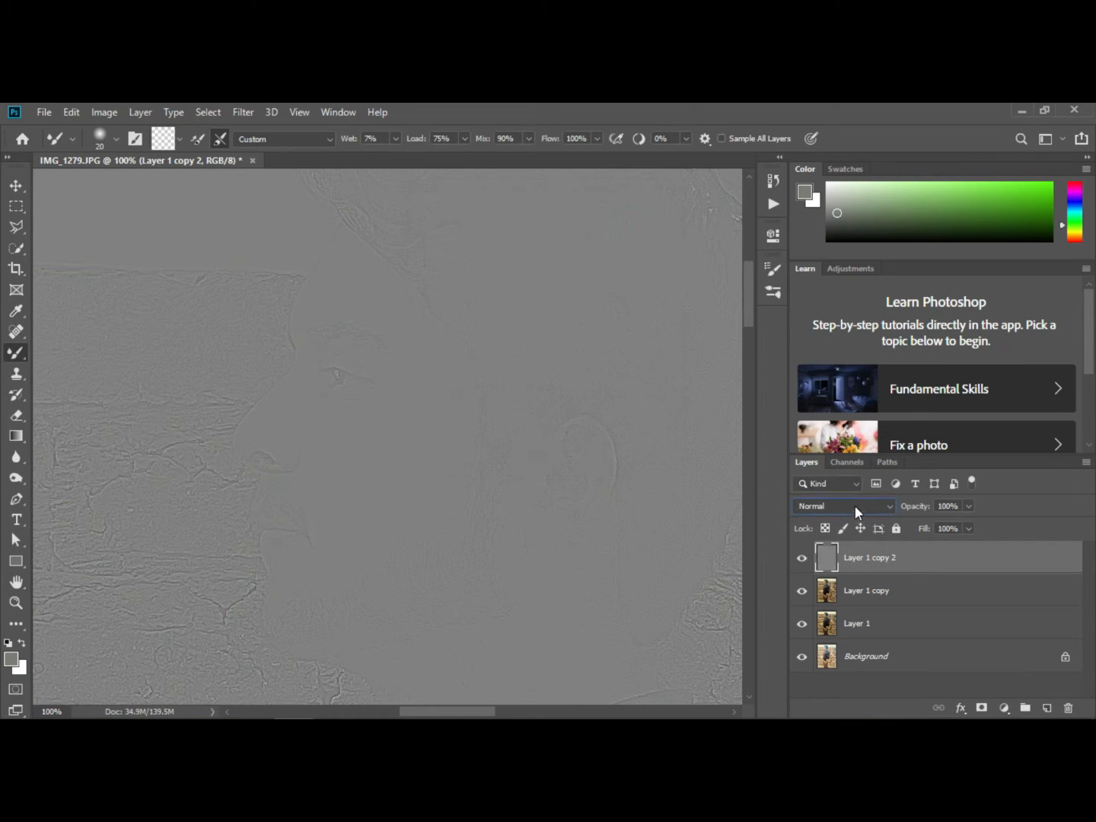
pyautogui.click(854, 506)
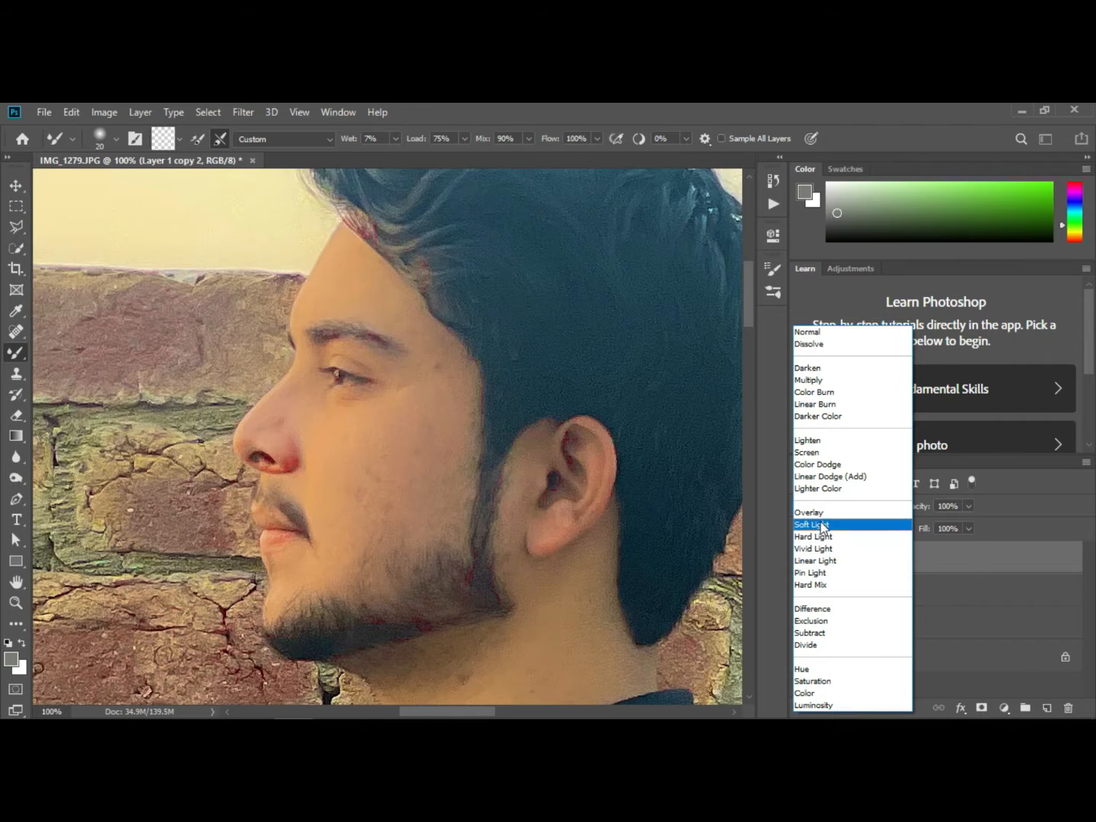
pyautogui.click(817, 560)
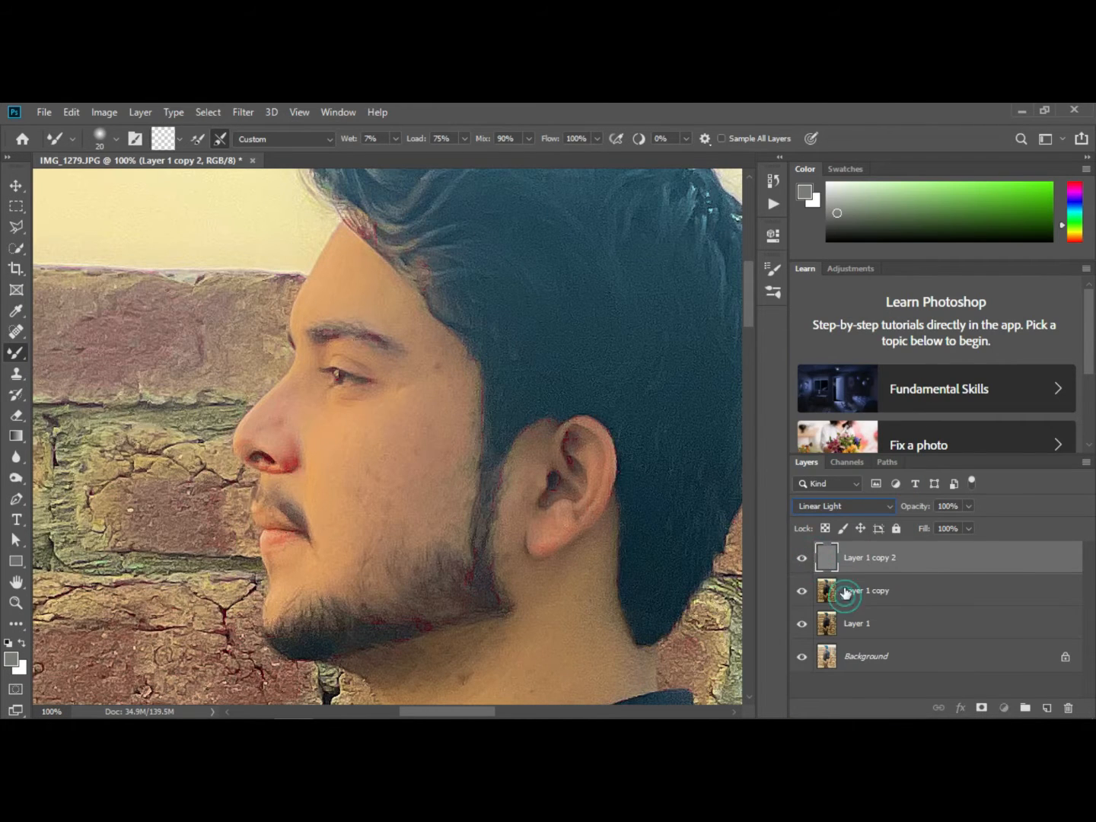
# Apply a slight Gaussian Blur to Layer 1 copy
pyautogui.click(845, 591)
pyautogui.click(243, 111)
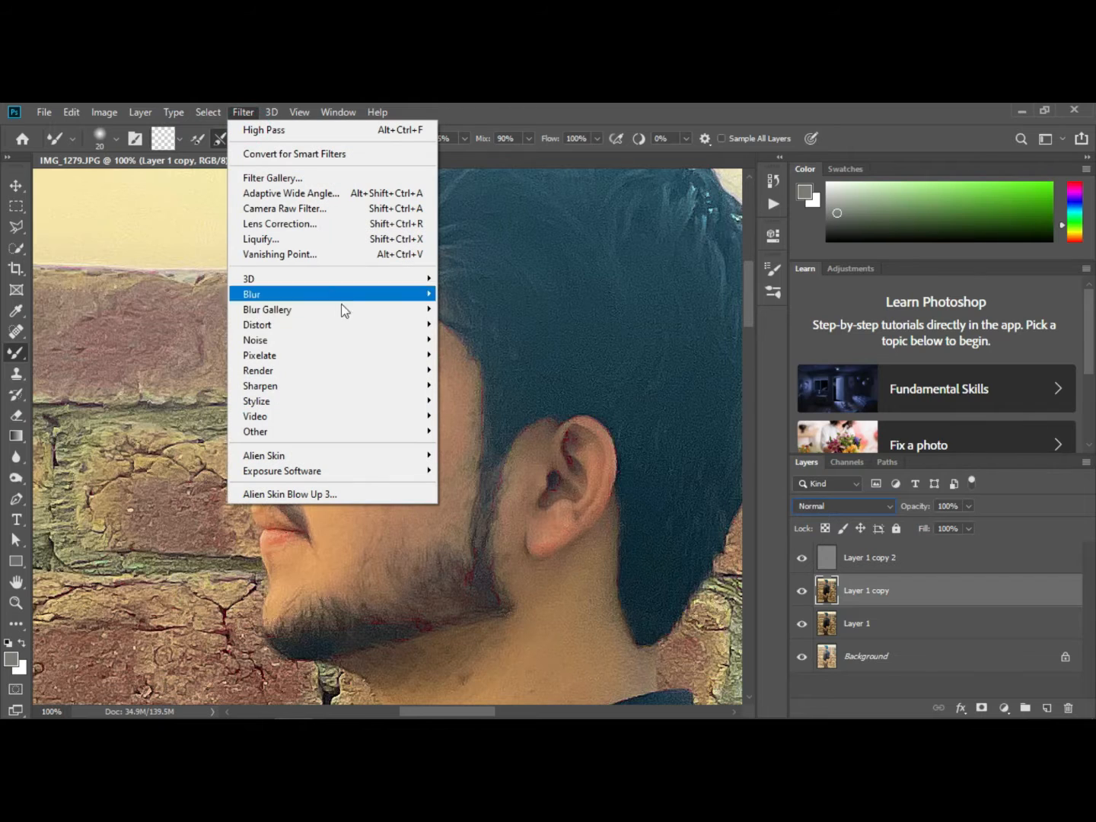
pyautogui.moveTo(422, 294)
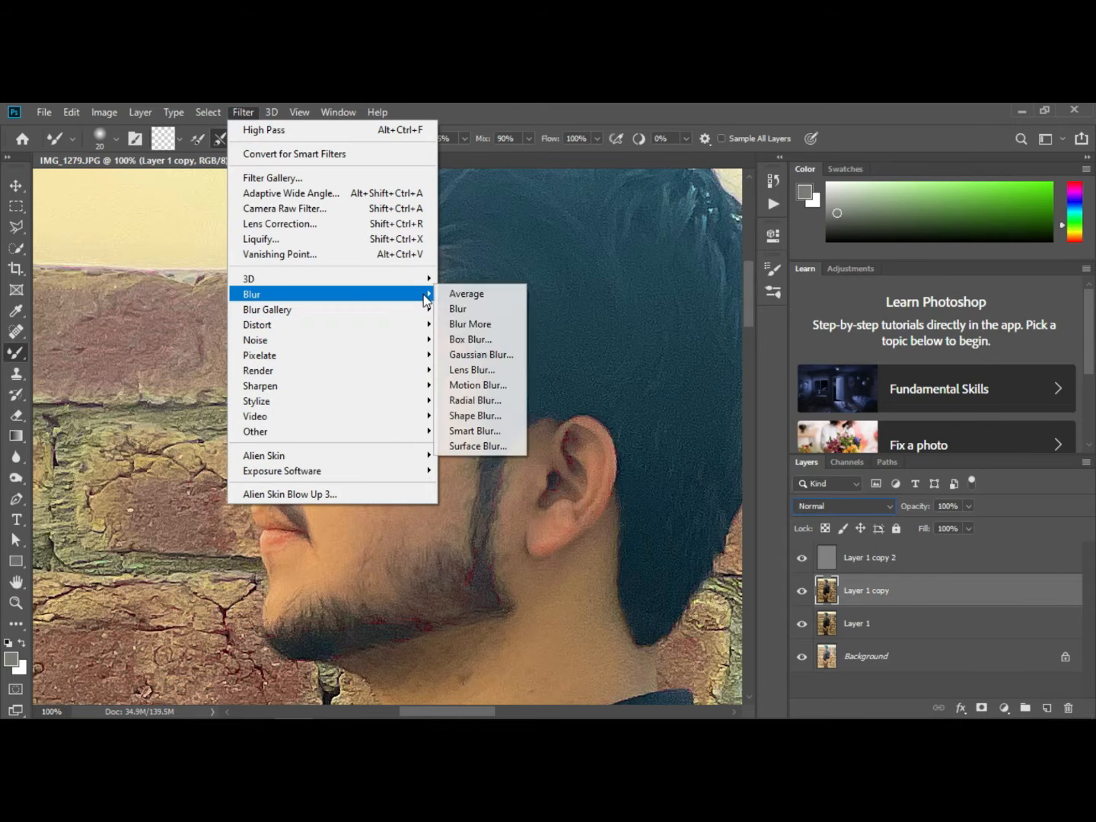
pyautogui.click(468, 355)
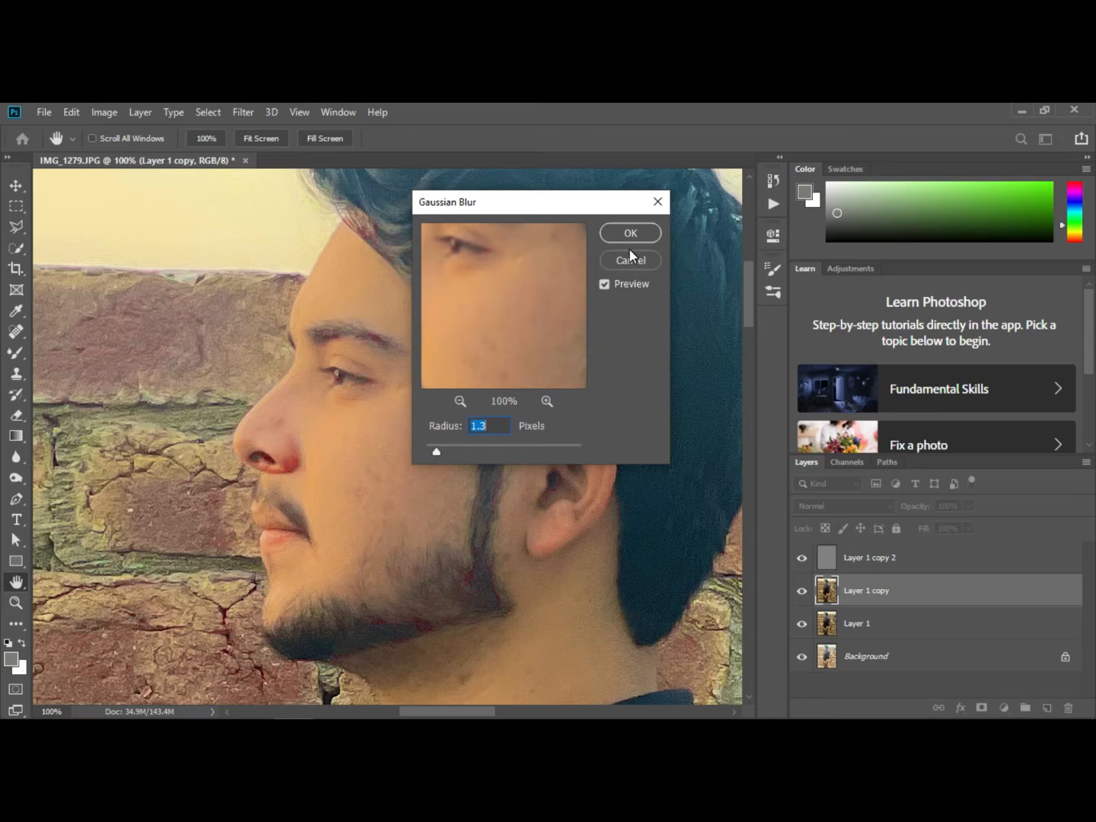
pyautogui.click(494, 424)
pyautogui.press('BackSpace')
pyautogui.click(629, 238)
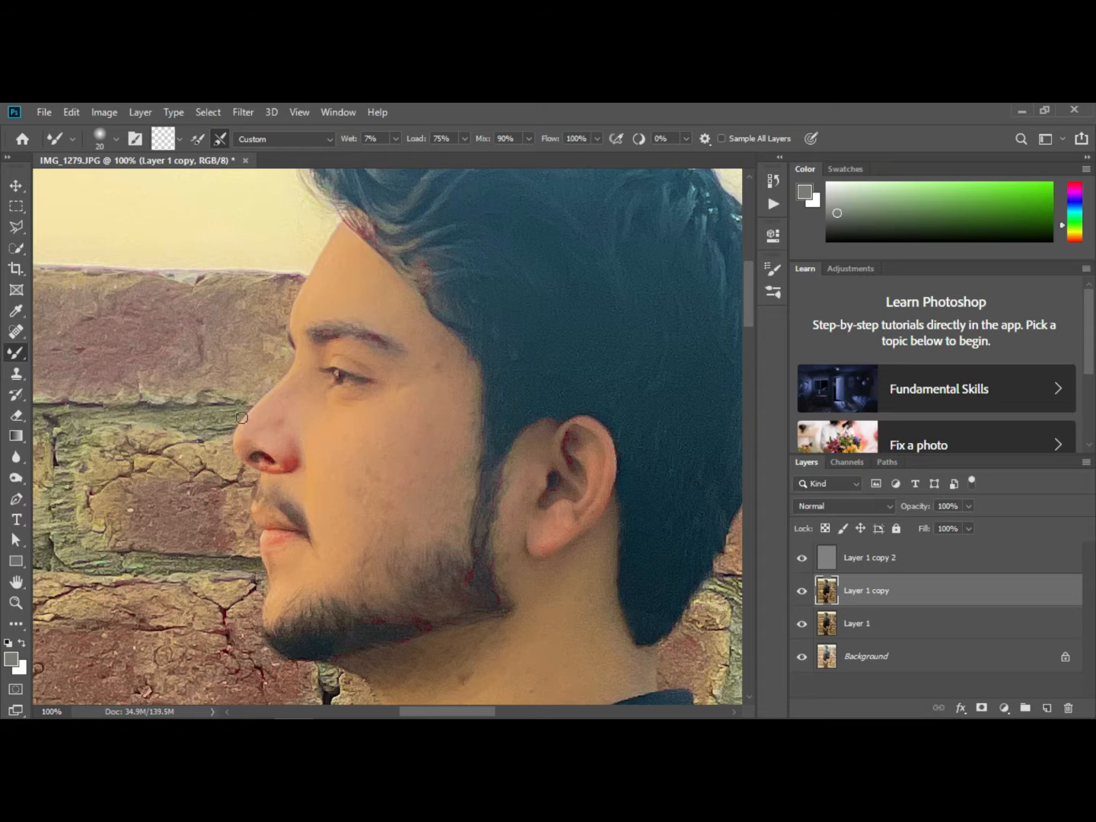
# Smooth the skin of the temple, cheek and neck on Layer 1 copy with the Mixer Brush at size 70
pyautogui.scroll(-2, 423, 442)
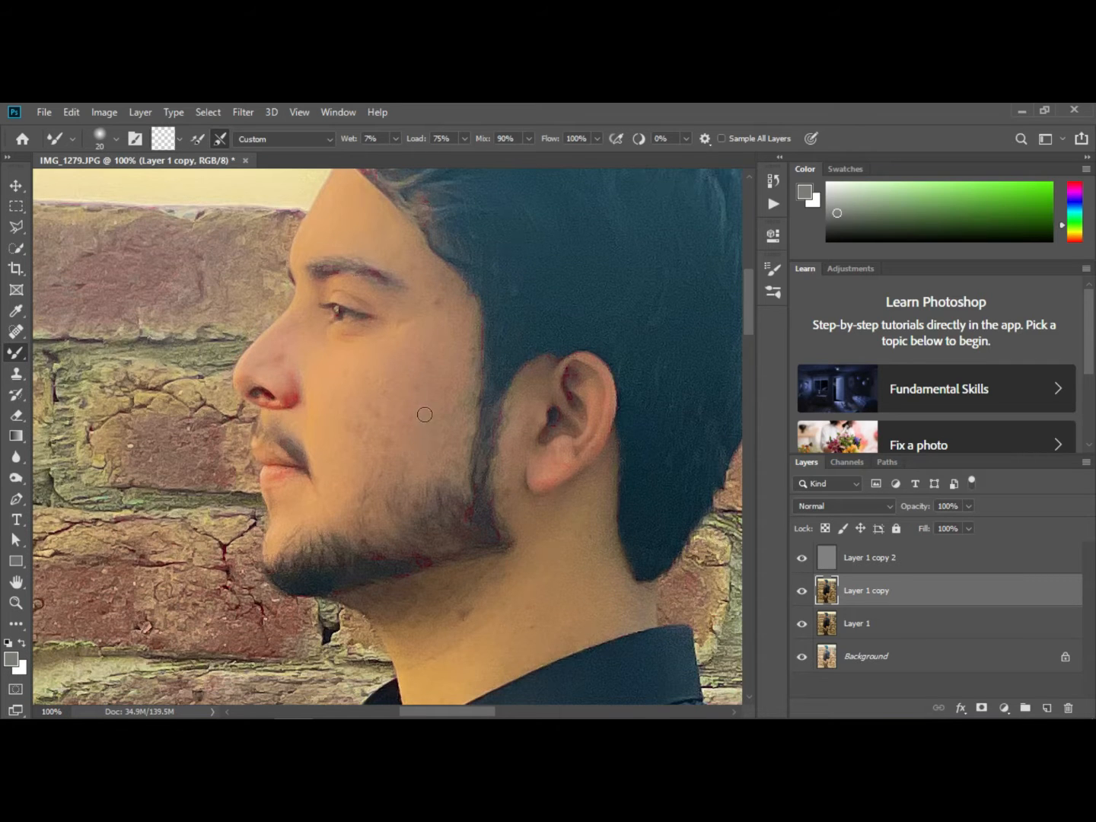
pyautogui.moveTo(435, 295); pyautogui.dragTo(442, 325)
pyautogui.scroll(2, 347, 270)
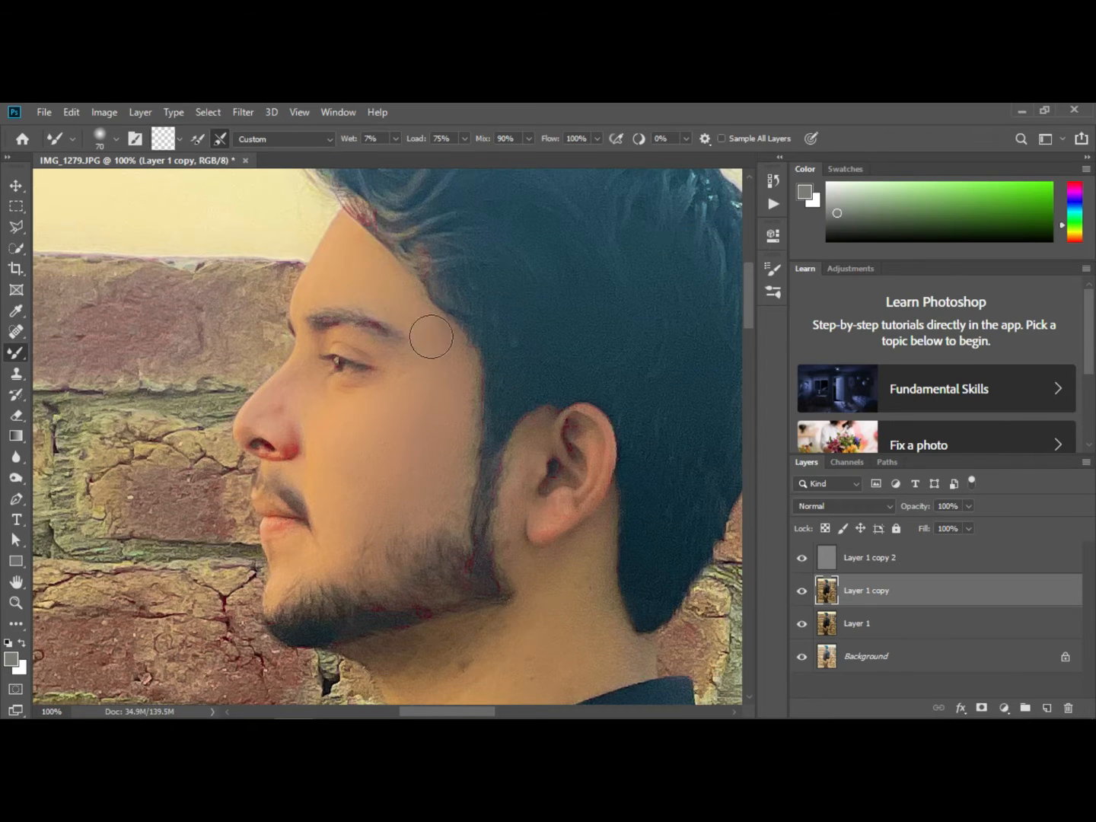
pyautogui.scroll(-4, 419, 327)
pyautogui.scroll(-5, 309, 305)
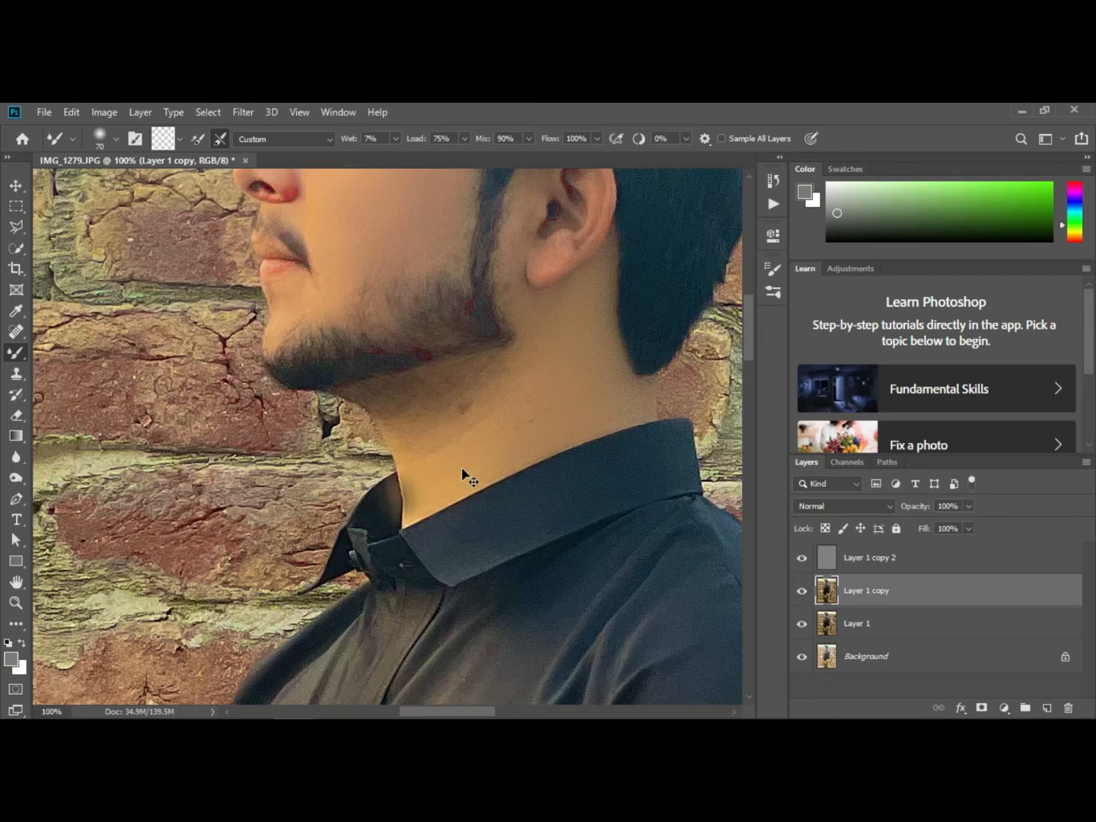
pyautogui.scroll(2, 495, 356)
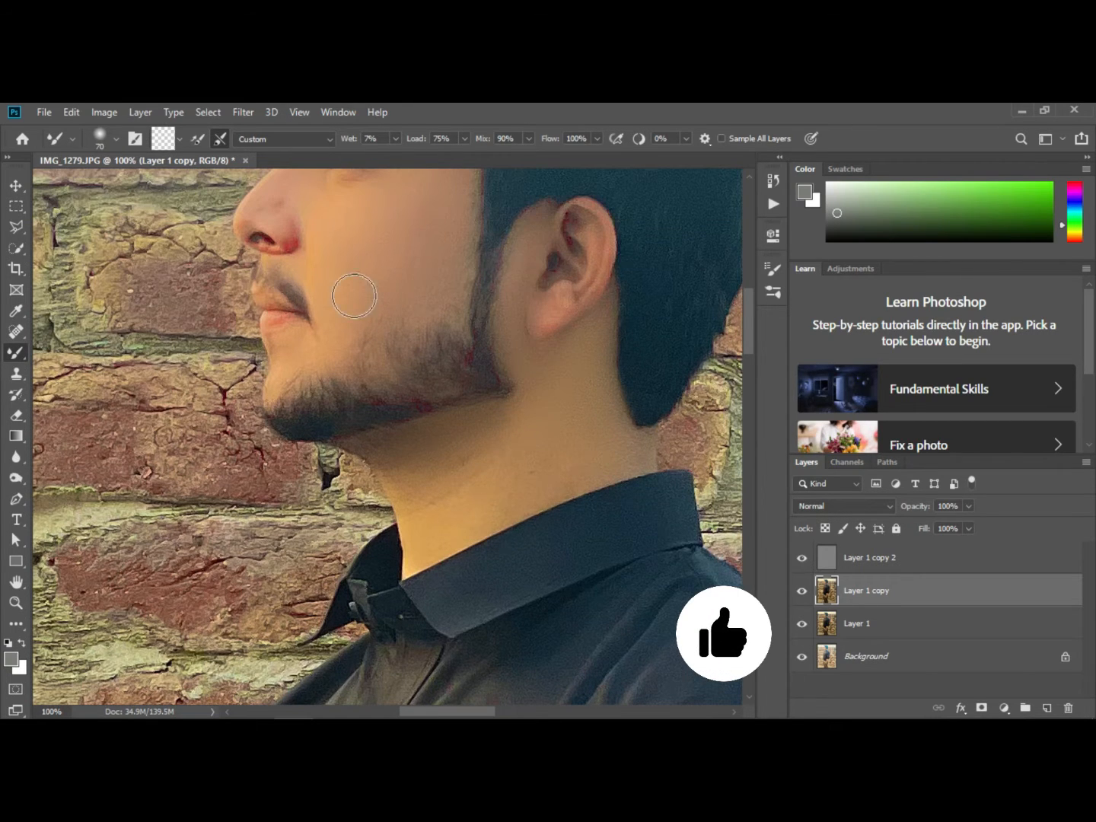
pyautogui.scroll(3, 429, 445)
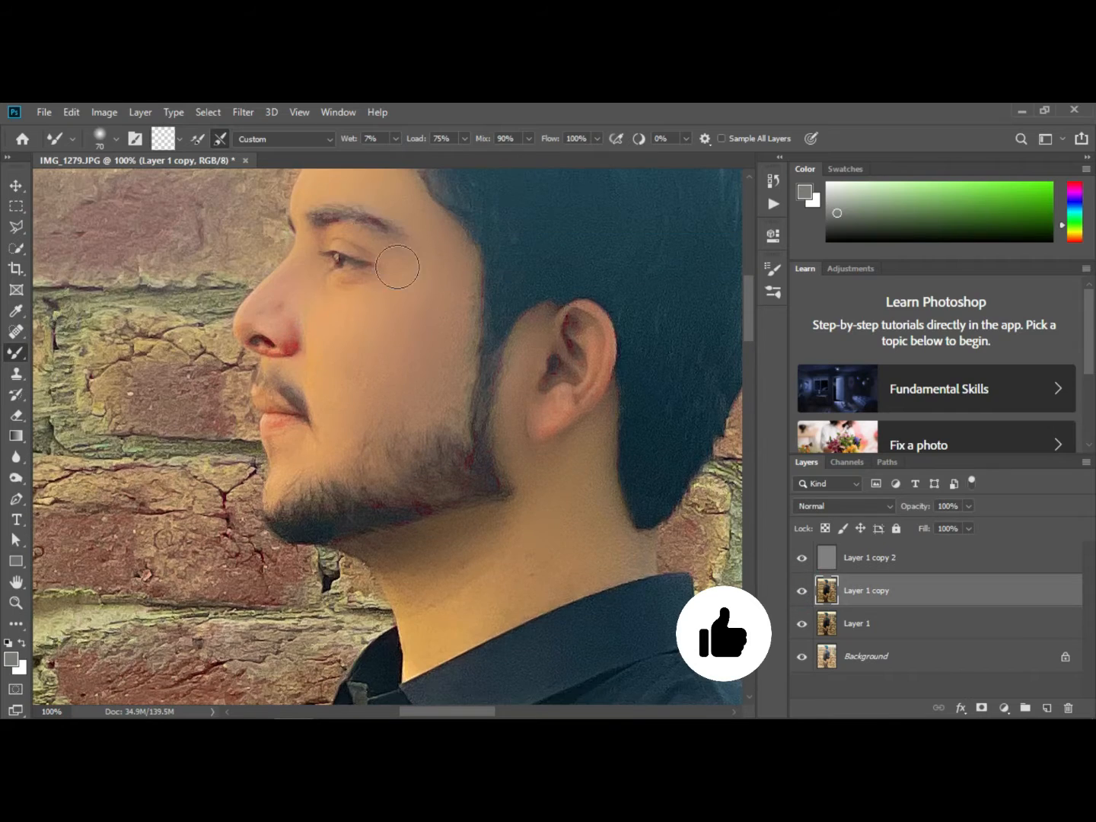
pyautogui.scroll(5, 34, 332)
# Smooth the skin of the forearm and hand on Layer 1 copy with the Mixer Brush at size 90
pyautogui.click(18, 599)
pyautogui.moveTo(561, 469)
pyautogui.mouseDown()
pyautogui.moveTo(414, 484)
pyautogui.moveTo(490, 490)
pyautogui.mouseUp()
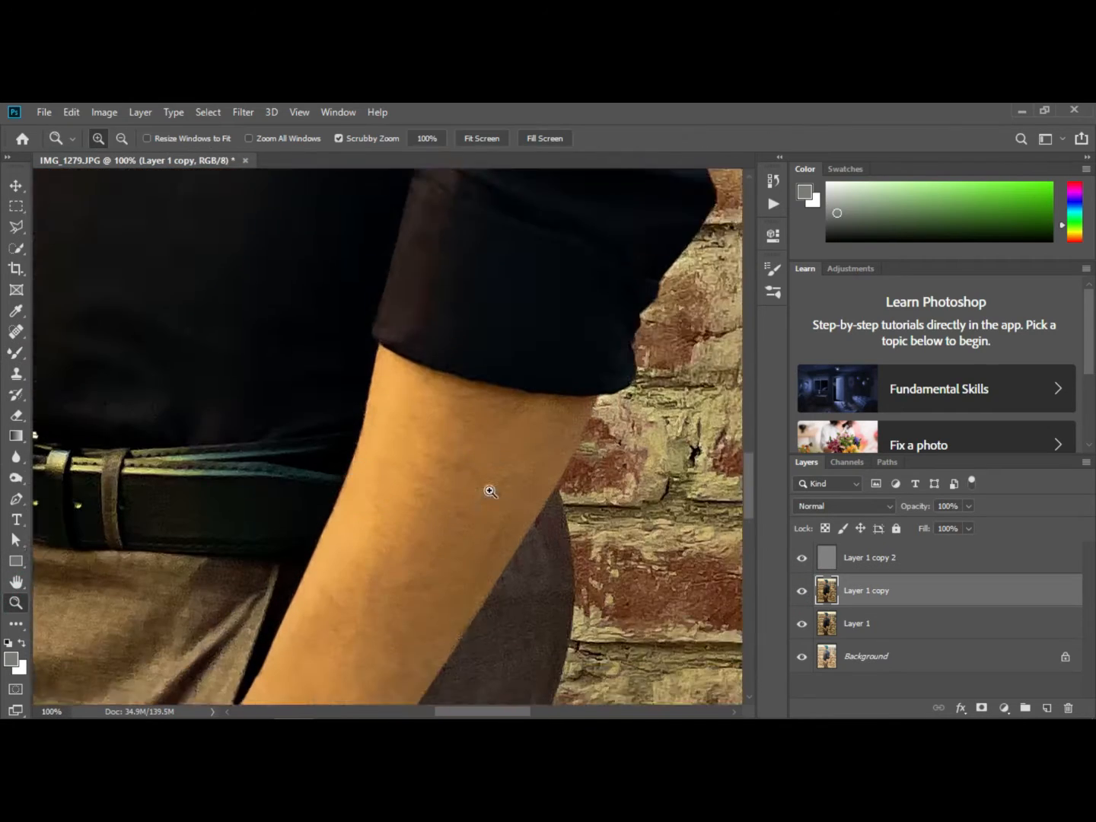
pyautogui.scroll(-4, 490, 490)
pyautogui.click(23, 353)
pyautogui.press(']')
pyautogui.press(']')
pyautogui.scroll(1, 487, 229)
pyautogui.moveTo(442, 425)
pyautogui.mouseDown()
pyautogui.moveTo(435, 308)
pyautogui.moveTo(362, 467)
pyautogui.moveTo(391, 490)
pyautogui.moveTo(520, 384)
pyautogui.moveTo(446, 222)
pyautogui.mouseUp()
pyautogui.scroll(-3, 470, 533)
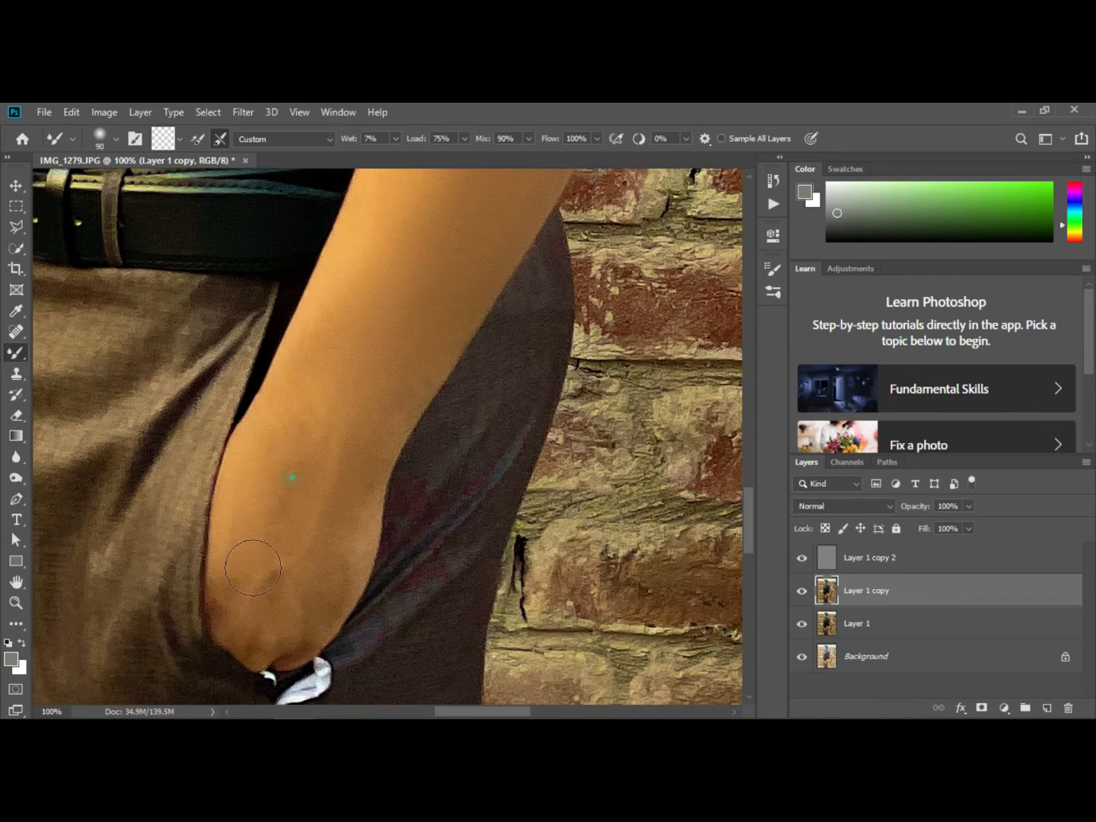
pyautogui.scroll(4, 388, 354)
pyautogui.scroll(-1, 380, 342)
pyautogui.scroll(1, 327, 297)
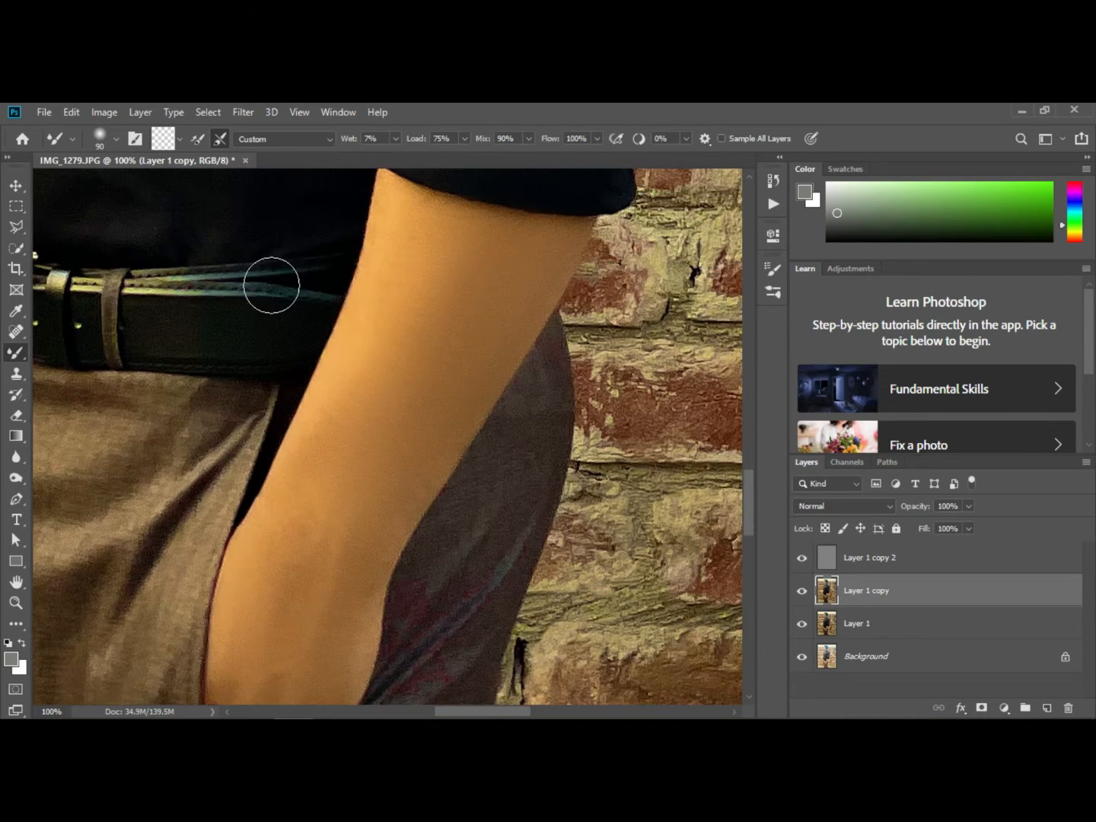
pyautogui.scroll(4, 309, 282)
# Merge the High Pass layer, Layer 1 copy 2, down into Layer 1 copy
pyautogui.click(16, 602)
pyautogui.rightClick(188, 561)
pyautogui.click(212, 570)
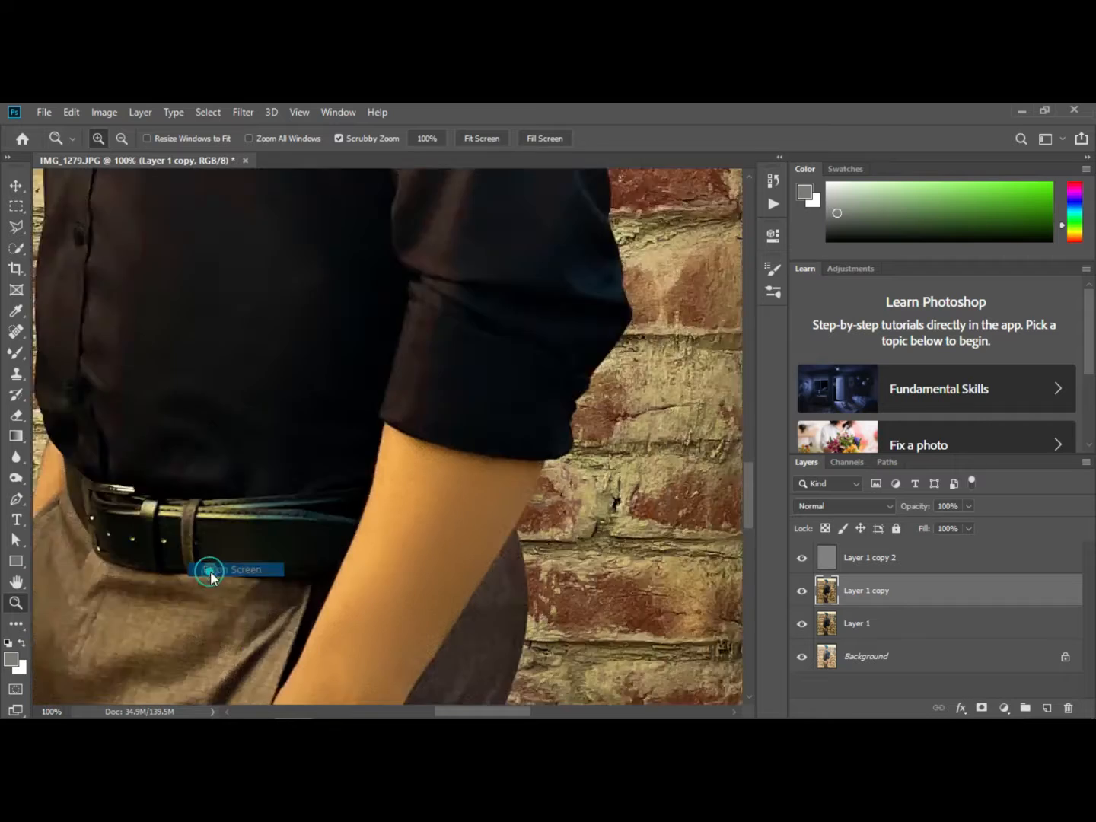
pyautogui.rightClick(859, 555)
pyautogui.click(902, 578)
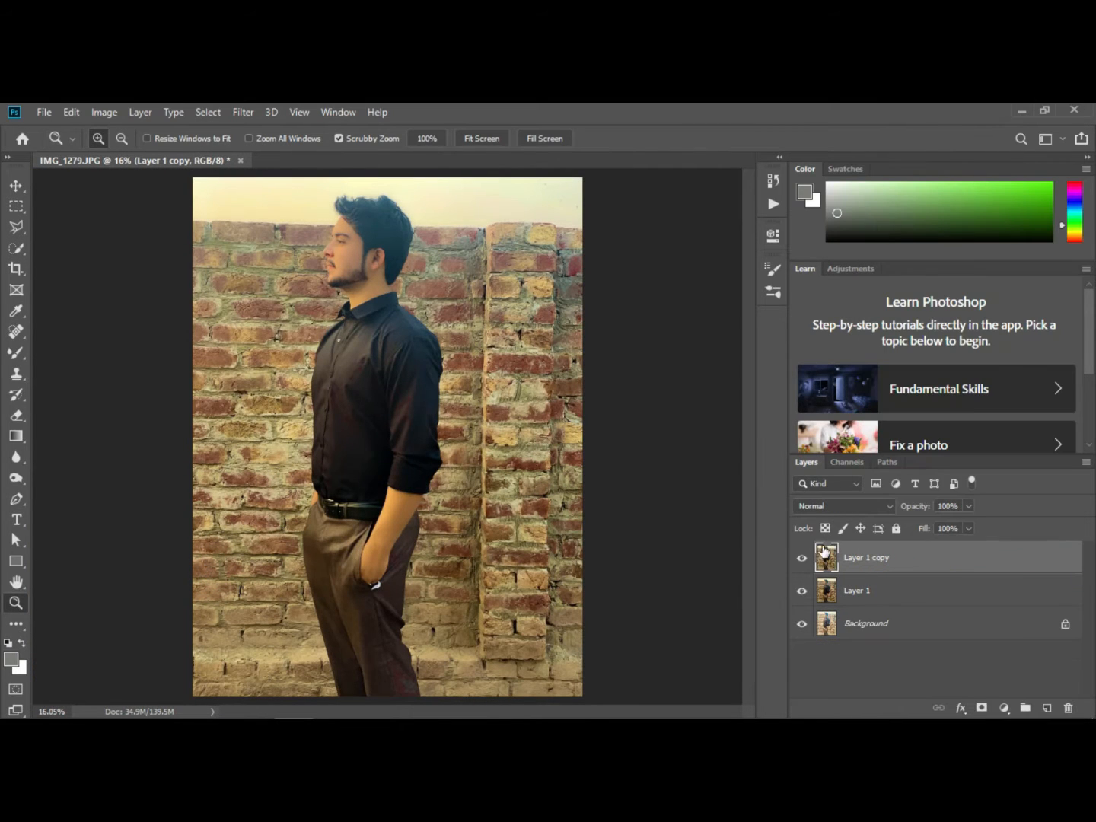
# Merge Layer 1 copy down into Layer 1 after a before-and-after comparison, and duplicate the merged layer
pyautogui.click(801, 558)
pyautogui.click(797, 558)
pyautogui.click(796, 558)
pyautogui.click(796, 559)
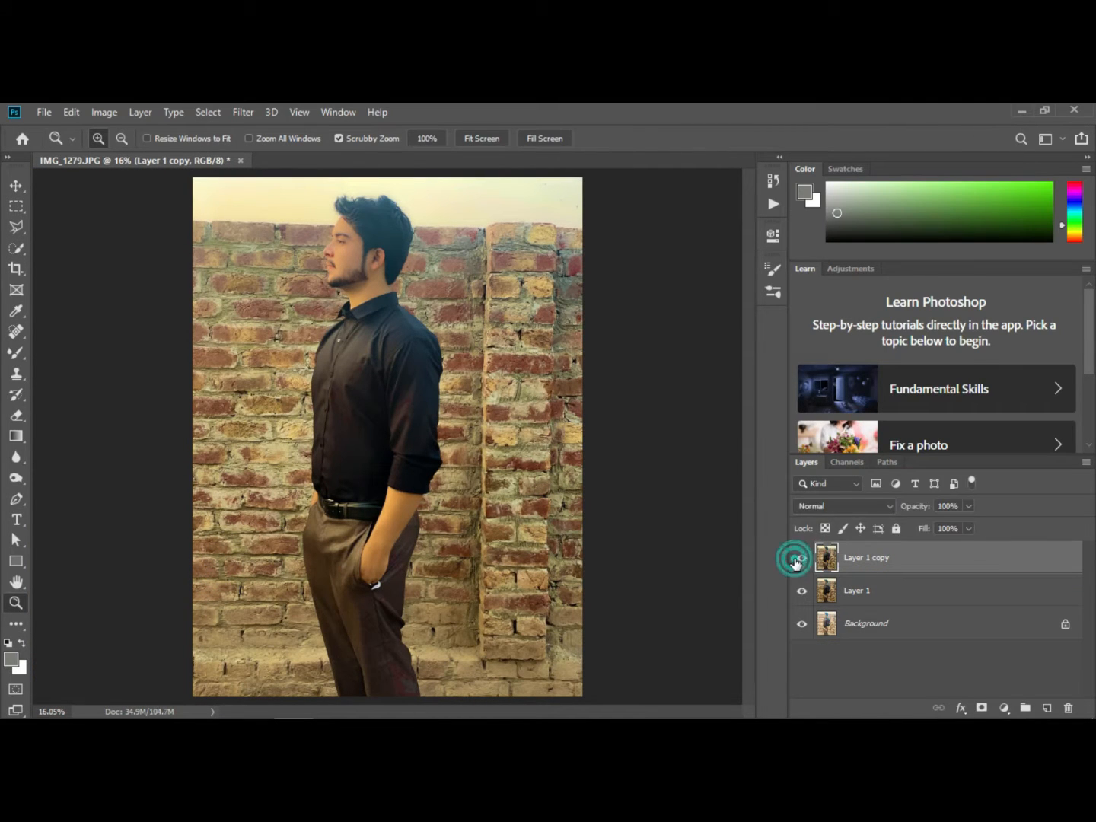
pyautogui.rightClick(839, 566)
pyautogui.click(883, 578)
pyautogui.hotkey('ctrl', 'j')
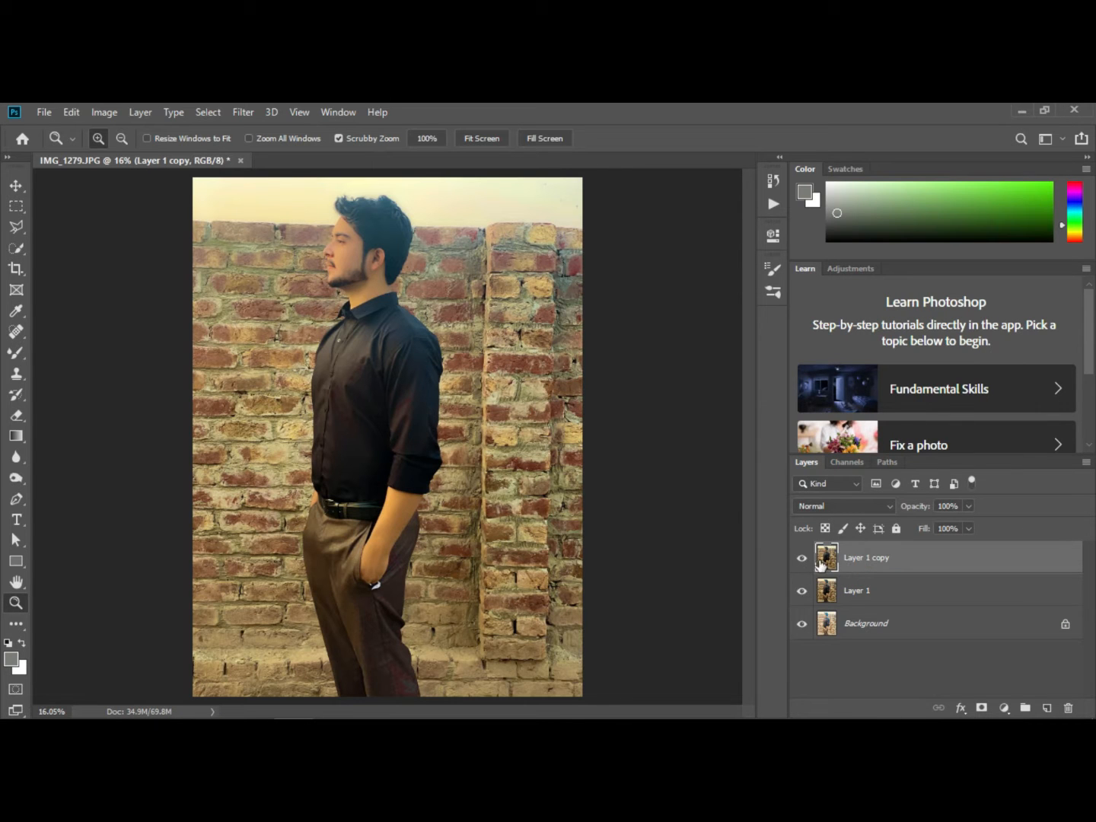
# Examine the retouched shirt, collar and face up close, and fit the whole photo on screen again
pyautogui.click(393, 392)
pyautogui.click(394, 392)
pyautogui.click(393, 392)
pyautogui.click(394, 392)
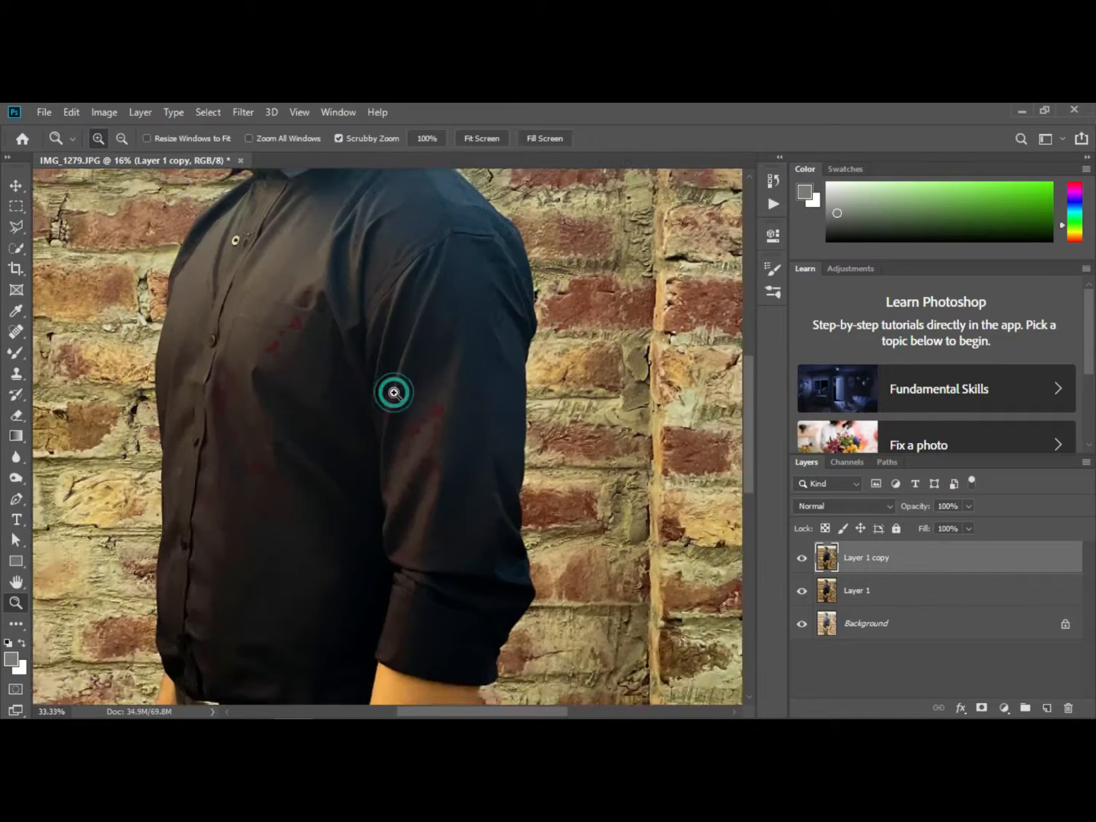
pyautogui.scroll(-1, 284, 284)
pyautogui.scroll(2, 284, 262)
pyautogui.scroll(5, 285, 260)
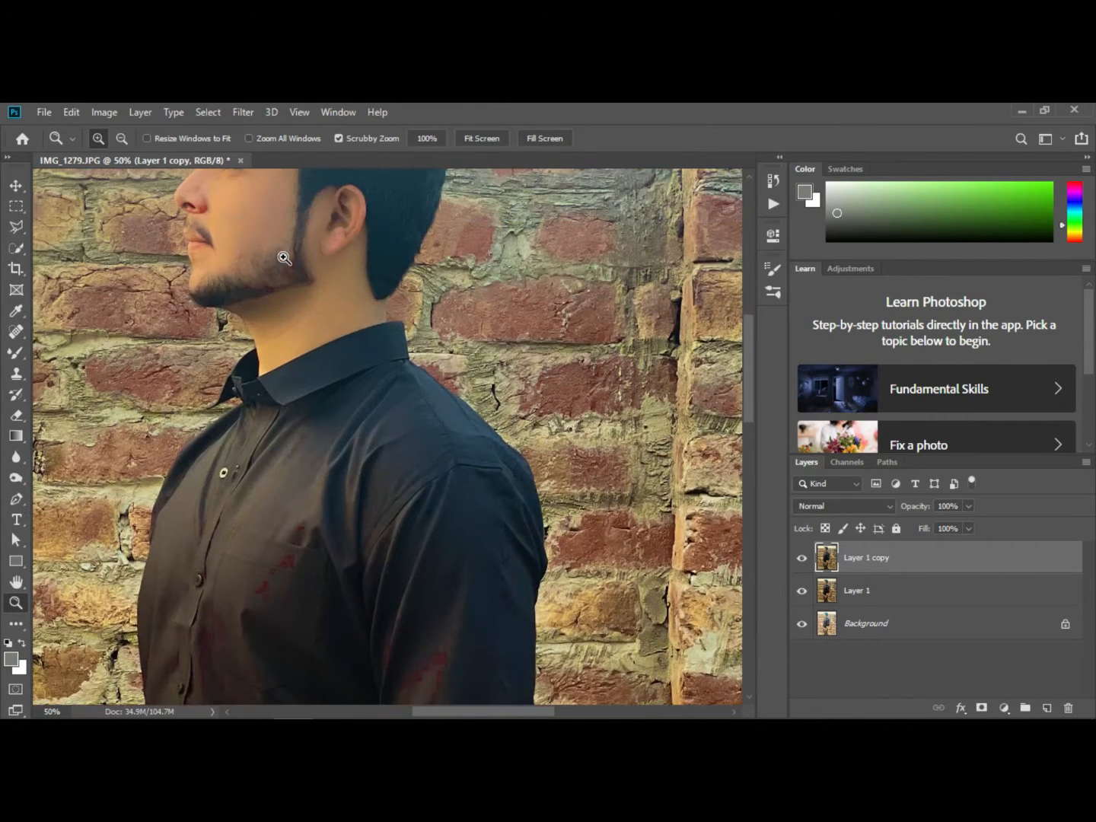
pyautogui.click(259, 309)
pyautogui.click(279, 325)
pyautogui.click(278, 325)
pyautogui.scroll(5, 283, 325)
pyautogui.rightClick(283, 326)
pyautogui.click(309, 335)
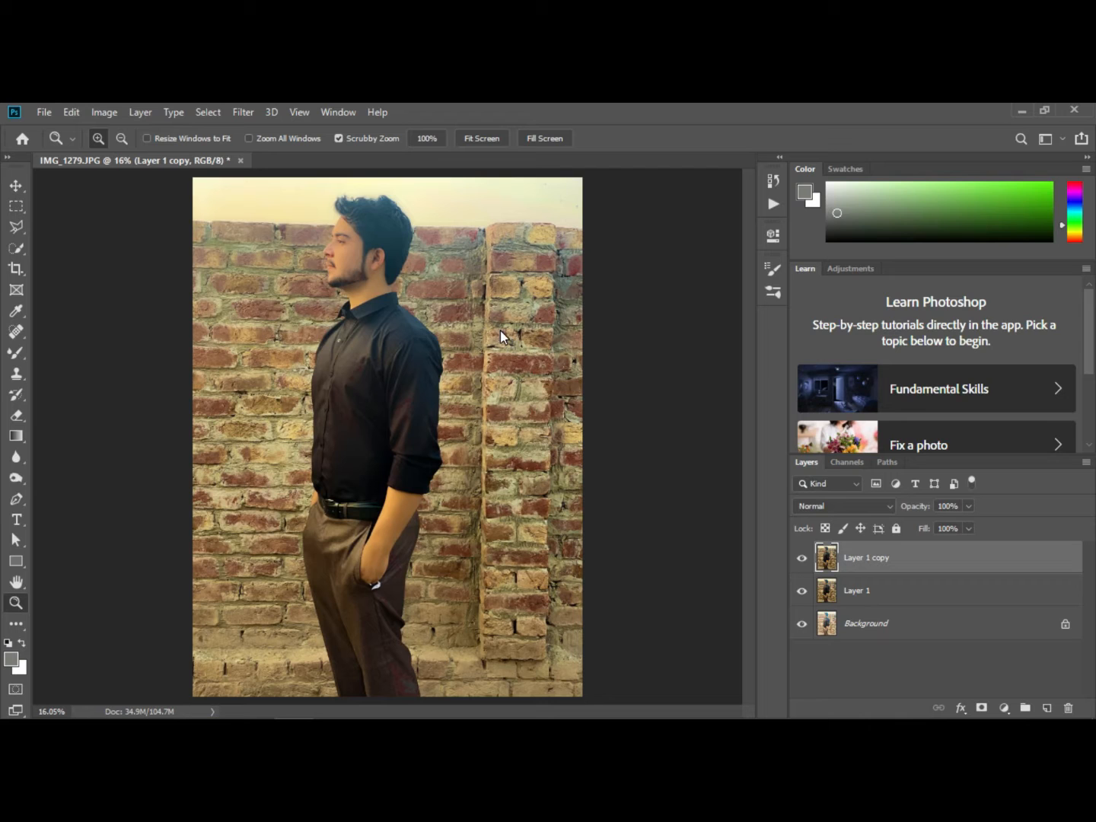
# Open Liquify on Layer 1 copy and reshape the top and back of the hair with Forward Warp at size 200
pyautogui.hotkey('ctrl', 'shift', 'x')
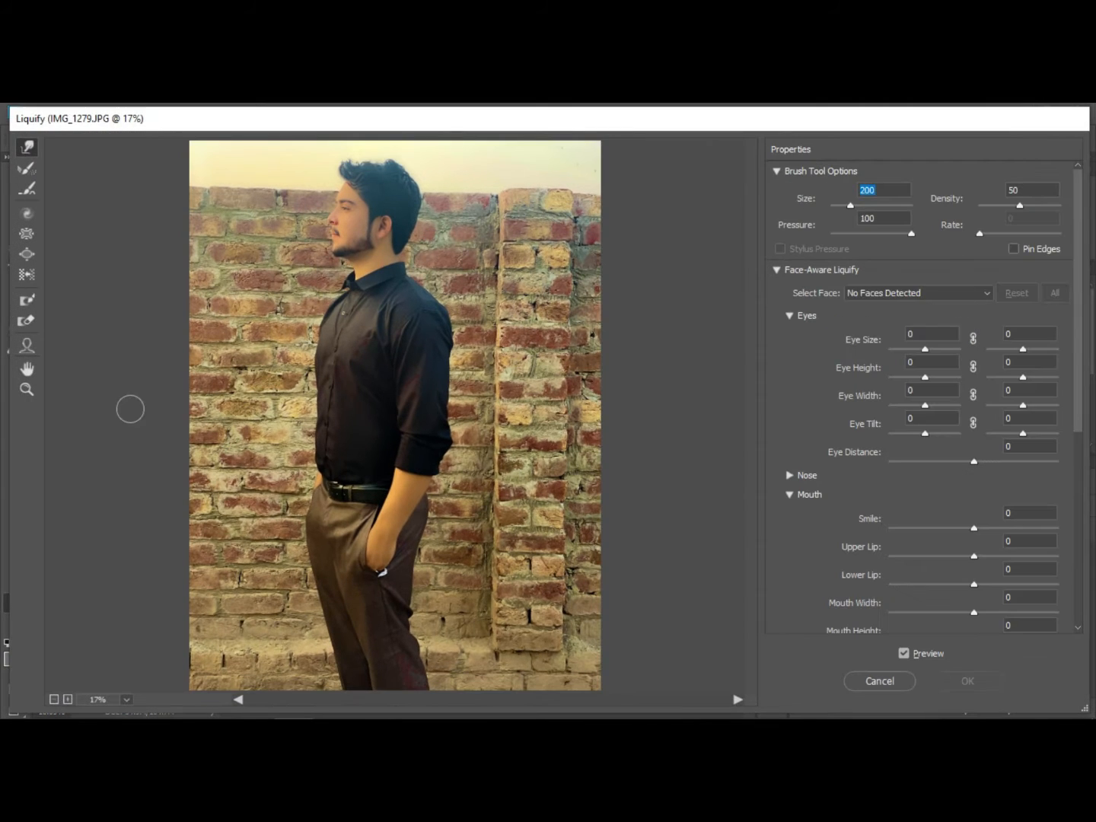
pyautogui.click(24, 390)
pyautogui.click(372, 171)
pyautogui.click(380, 197)
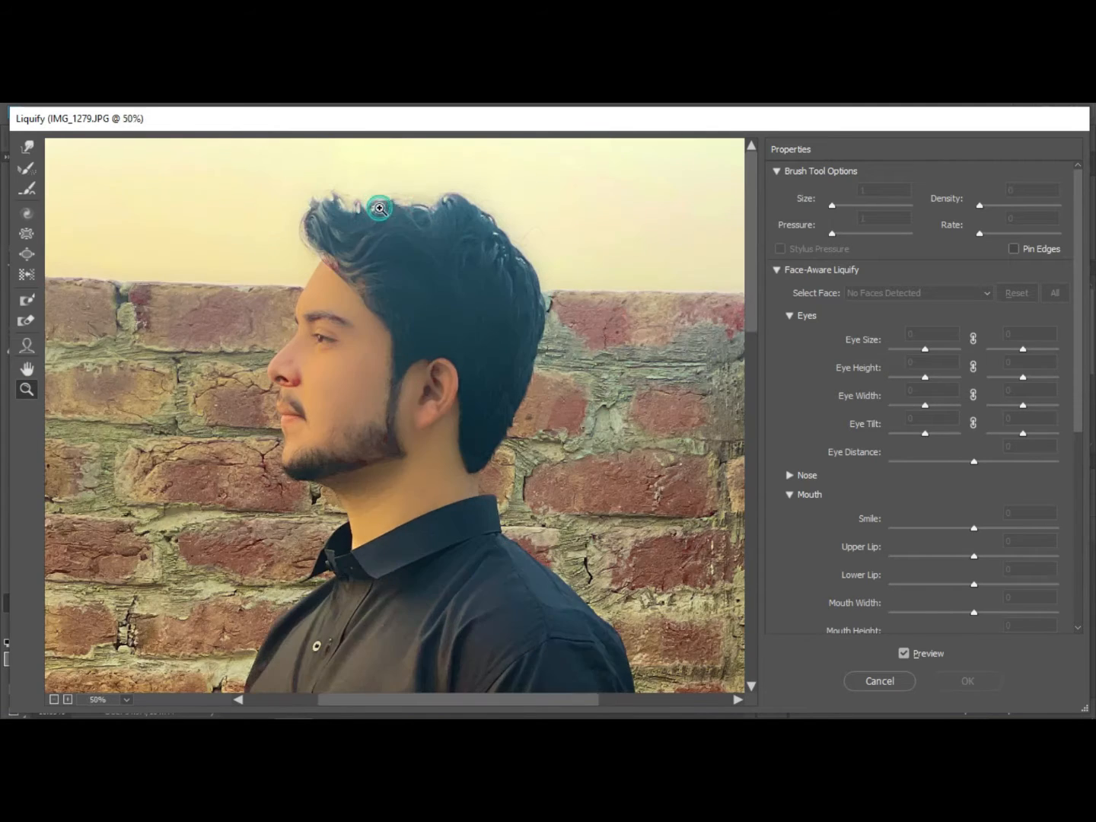
pyautogui.click(426, 214)
pyautogui.click(27, 148)
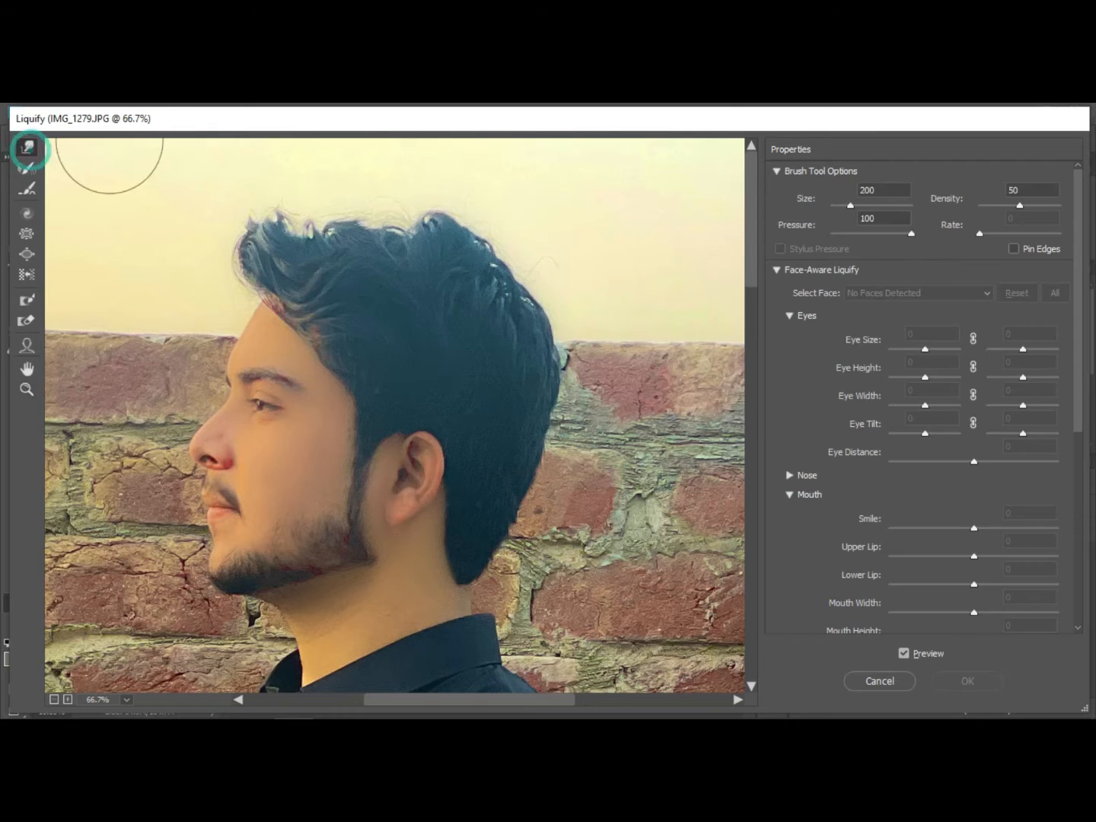
pyautogui.moveTo(310, 214)
pyautogui.mouseDown()
pyautogui.moveTo(311, 183)
pyautogui.moveTo(306, 247)
pyautogui.moveTo(293, 233)
pyautogui.mouseUp()
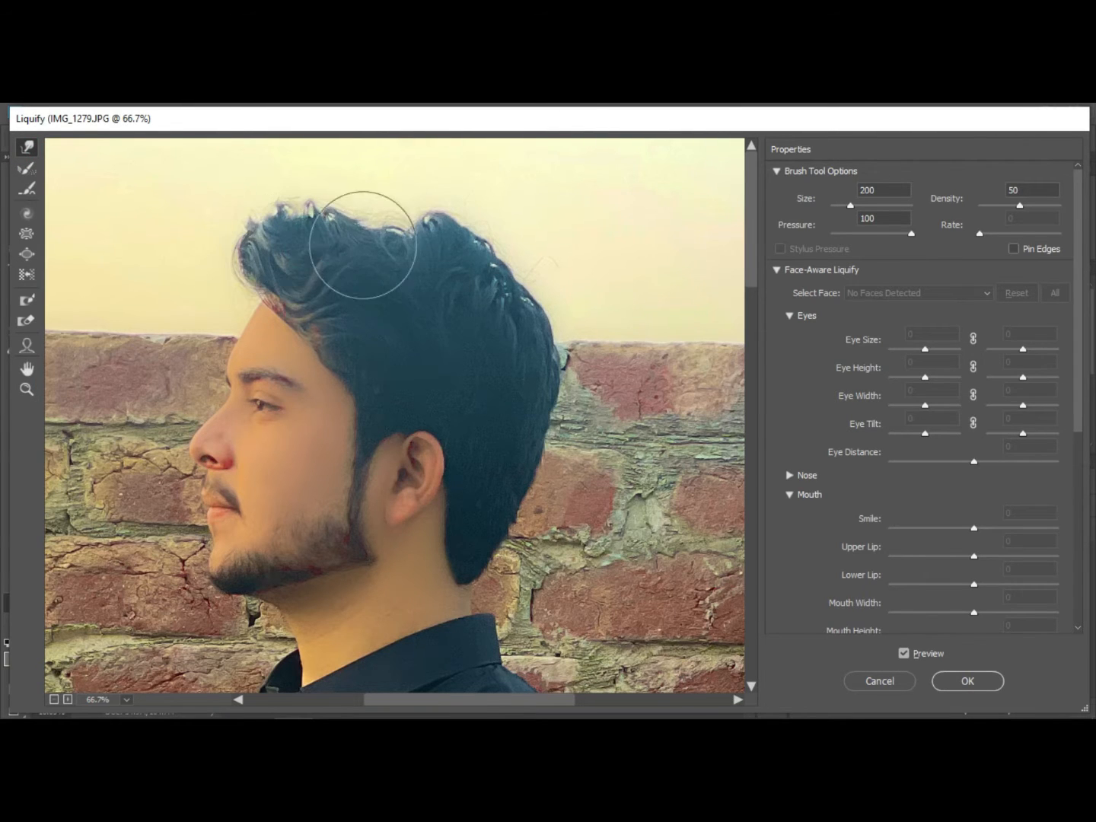
pyautogui.moveTo(400, 252)
pyautogui.mouseDown()
pyautogui.moveTo(363, 250)
pyautogui.moveTo(355, 220)
pyautogui.moveTo(262, 216)
pyautogui.moveTo(399, 222)
pyautogui.moveTo(494, 279)
pyautogui.moveTo(522, 312)
pyautogui.moveTo(482, 237)
pyautogui.moveTo(543, 367)
pyautogui.moveTo(556, 458)
pyautogui.moveTo(523, 459)
pyautogui.mouseUp()
pyautogui.moveTo(541, 348); pyautogui.dragTo(511, 420)
# Refine the back of the hair outline with Forward Warp at size 200 after a full-figure check, and apply Liquify
pyautogui.scroll(-5, 471, 236)
pyautogui.click(24, 394)
pyautogui.rightClick(411, 400)
pyautogui.click(448, 559)
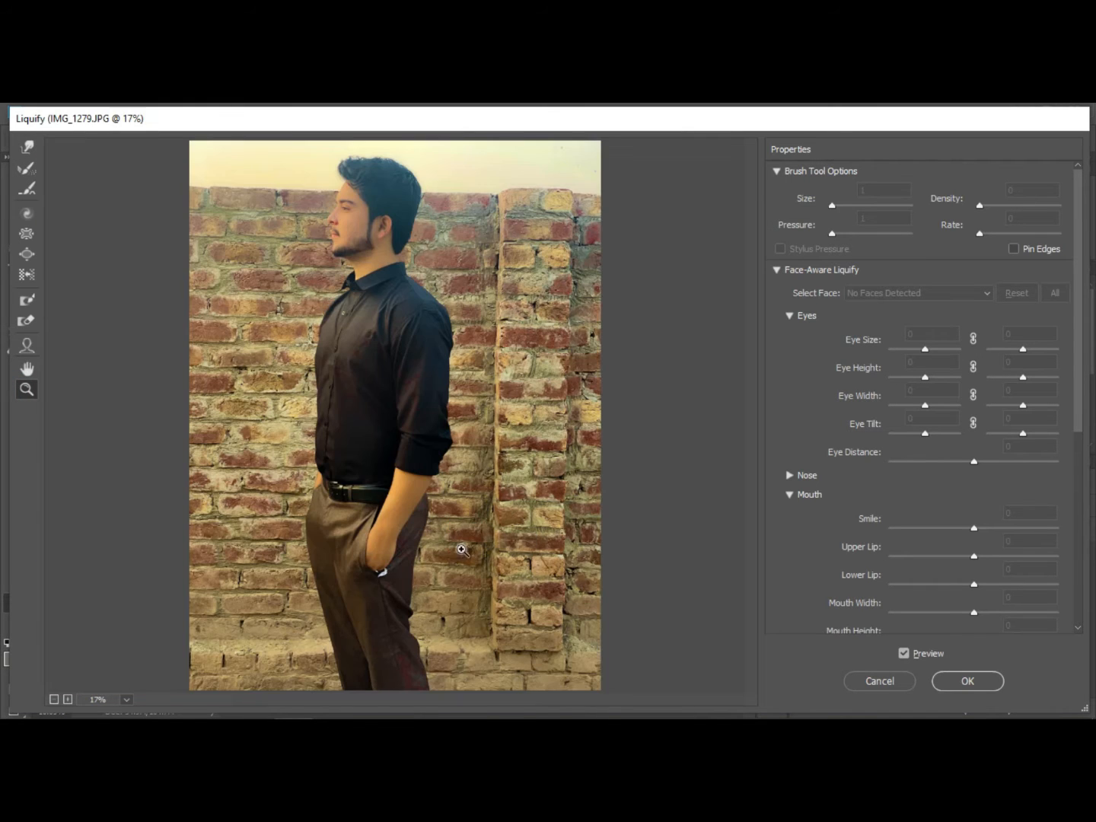
pyautogui.click(351, 311)
pyautogui.click(351, 310)
pyautogui.click(350, 311)
pyautogui.click(32, 141)
pyautogui.moveTo(428, 365)
pyautogui.mouseDown()
pyautogui.moveTo(447, 388)
pyautogui.moveTo(471, 328)
pyautogui.mouseUp()
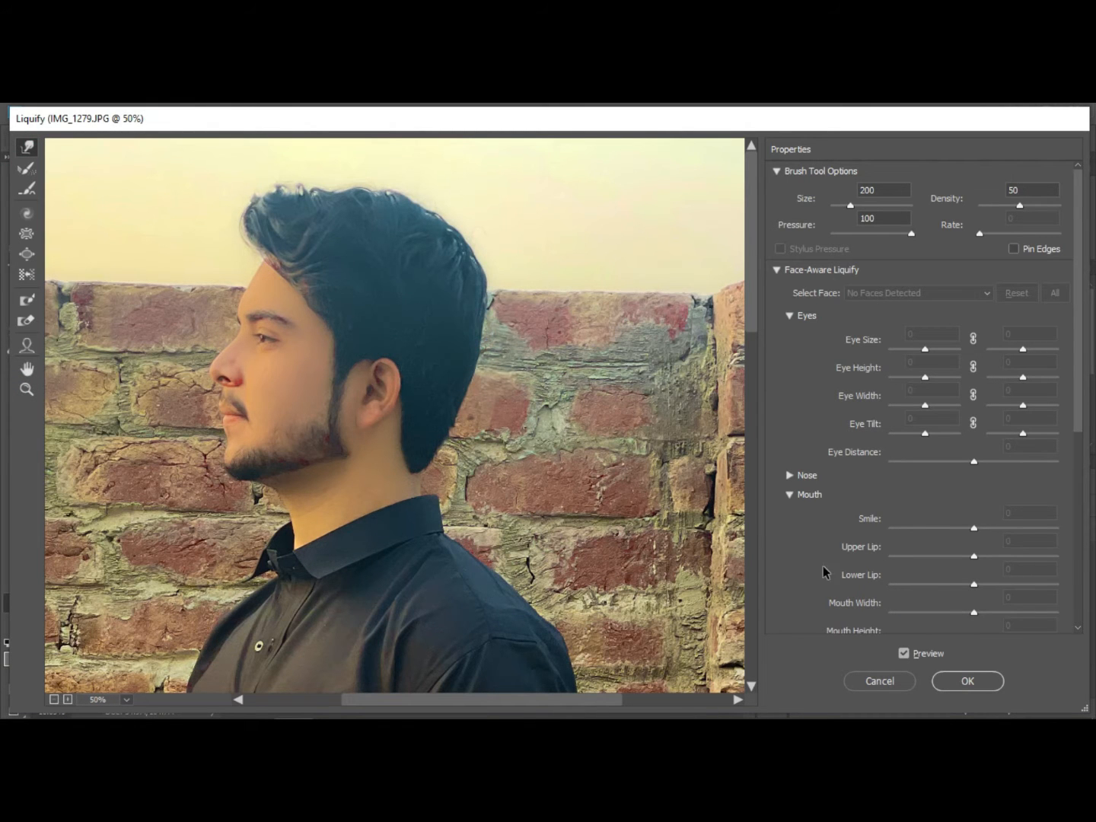
pyautogui.click(967, 681)
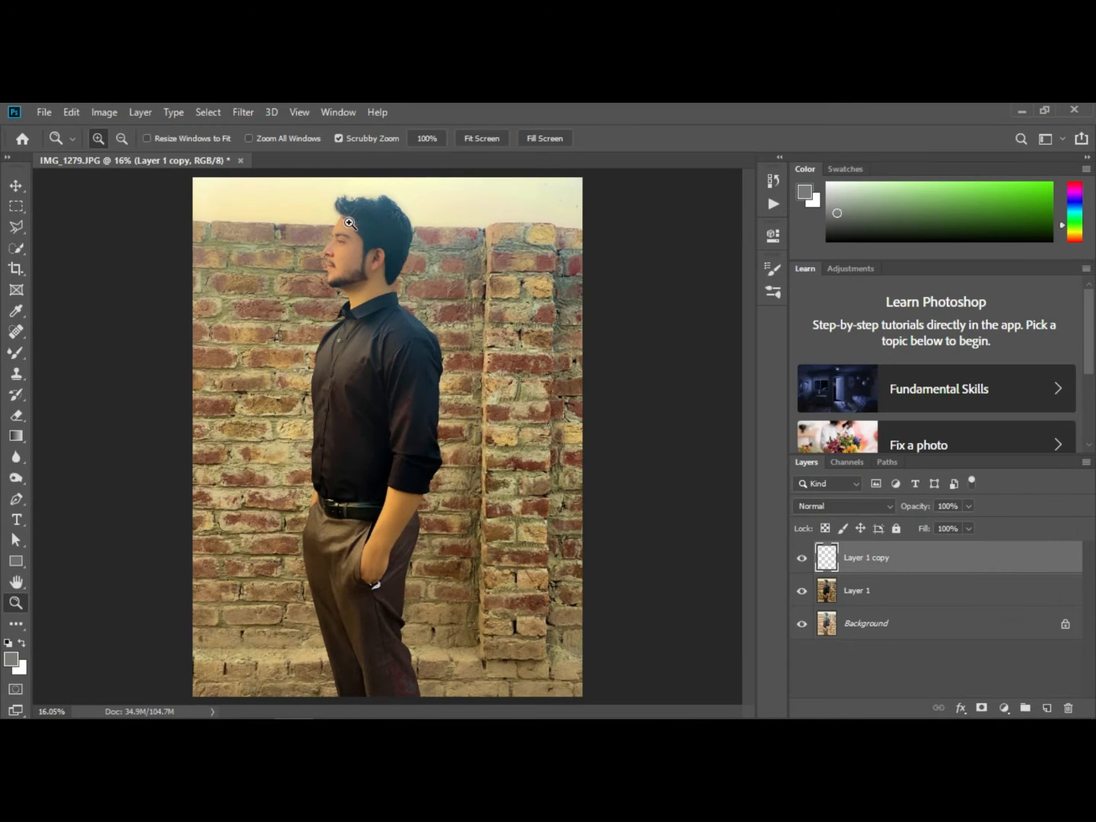
# Inspect the reshaped hair up close and merge Layer 1 copy down into Layer 1
pyautogui.click(366, 221)
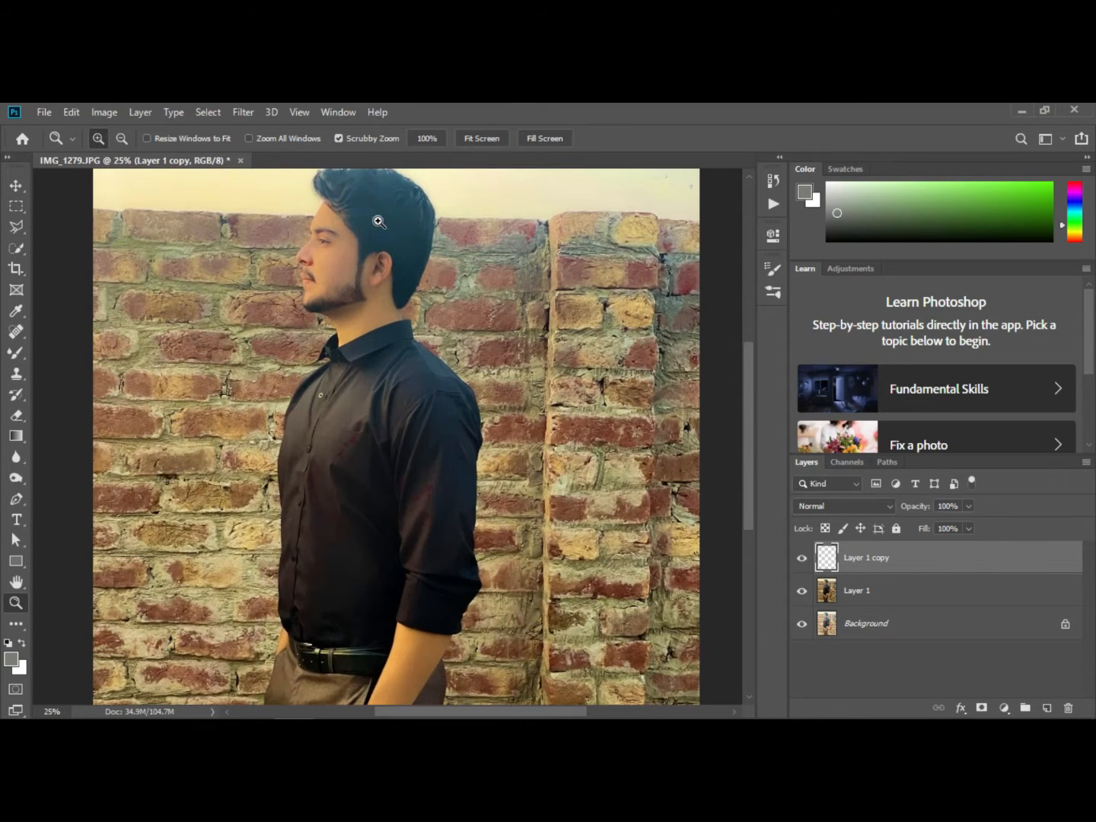
pyautogui.click(394, 314)
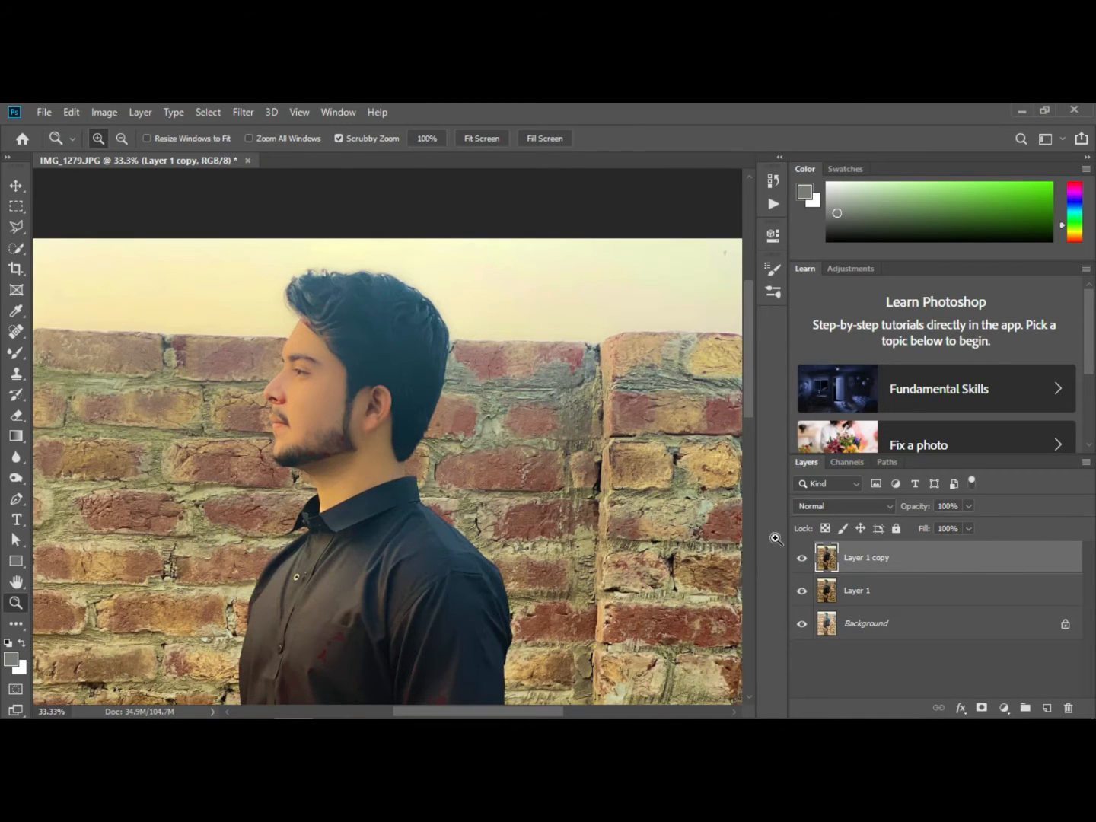
pyautogui.rightClick(874, 570)
pyautogui.click(849, 578)
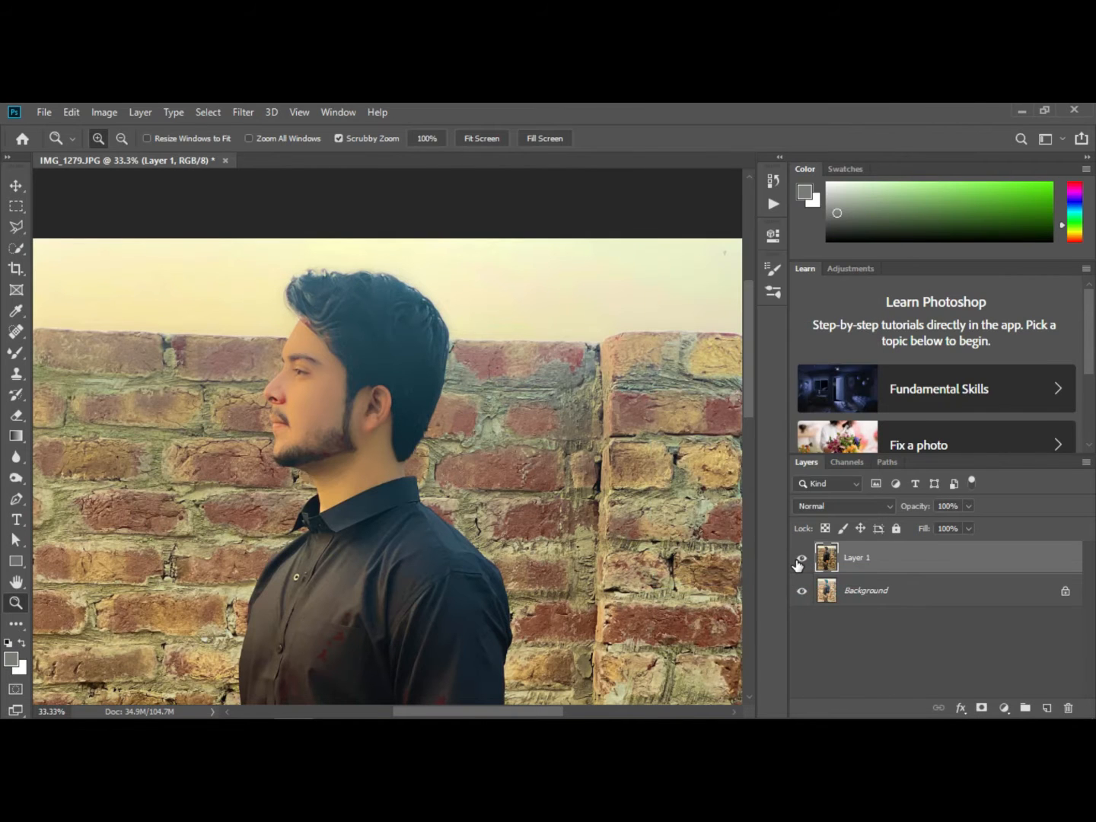
# Duplicate Layer 1 for a before-and-after comparison, merge the copy back down, and compare Layer 1 with the Background
pyautogui.hotkey('ctrl', 'j')
pyautogui.click(804, 559)
pyautogui.click(803, 558)
pyautogui.rightClick(943, 572)
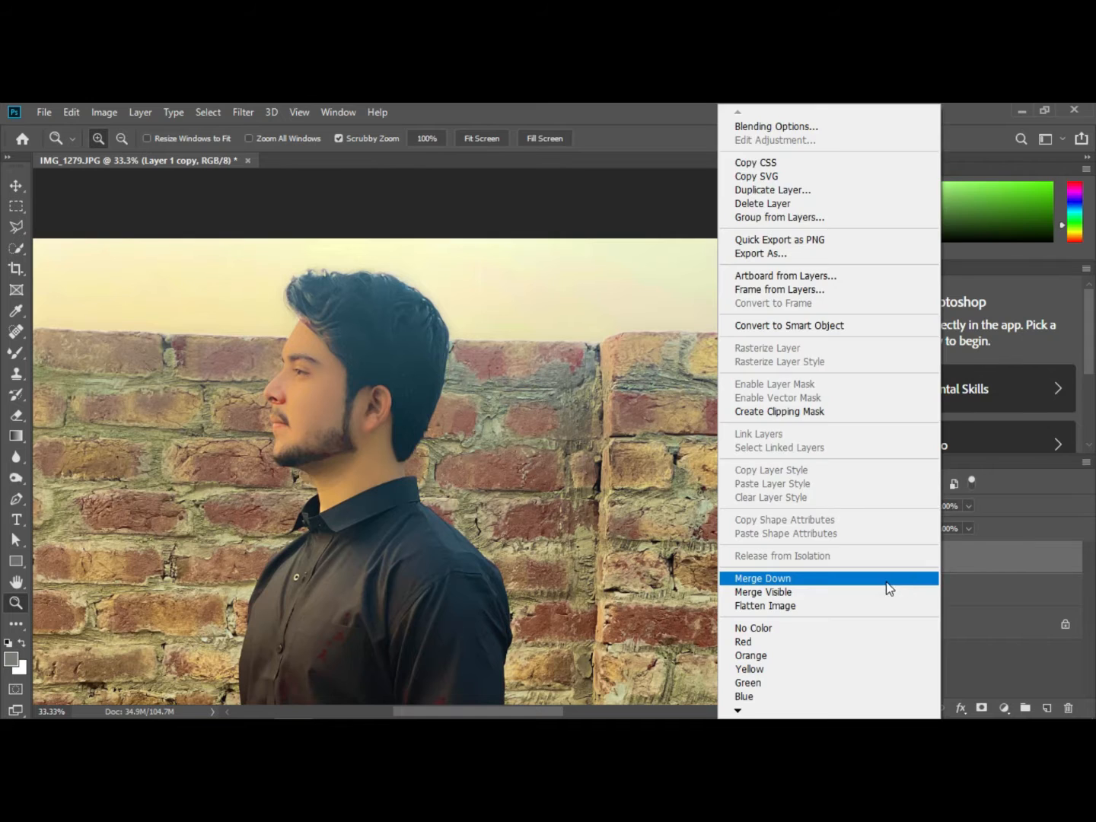
pyautogui.click(890, 580)
pyautogui.click(803, 558)
pyautogui.click(803, 558)
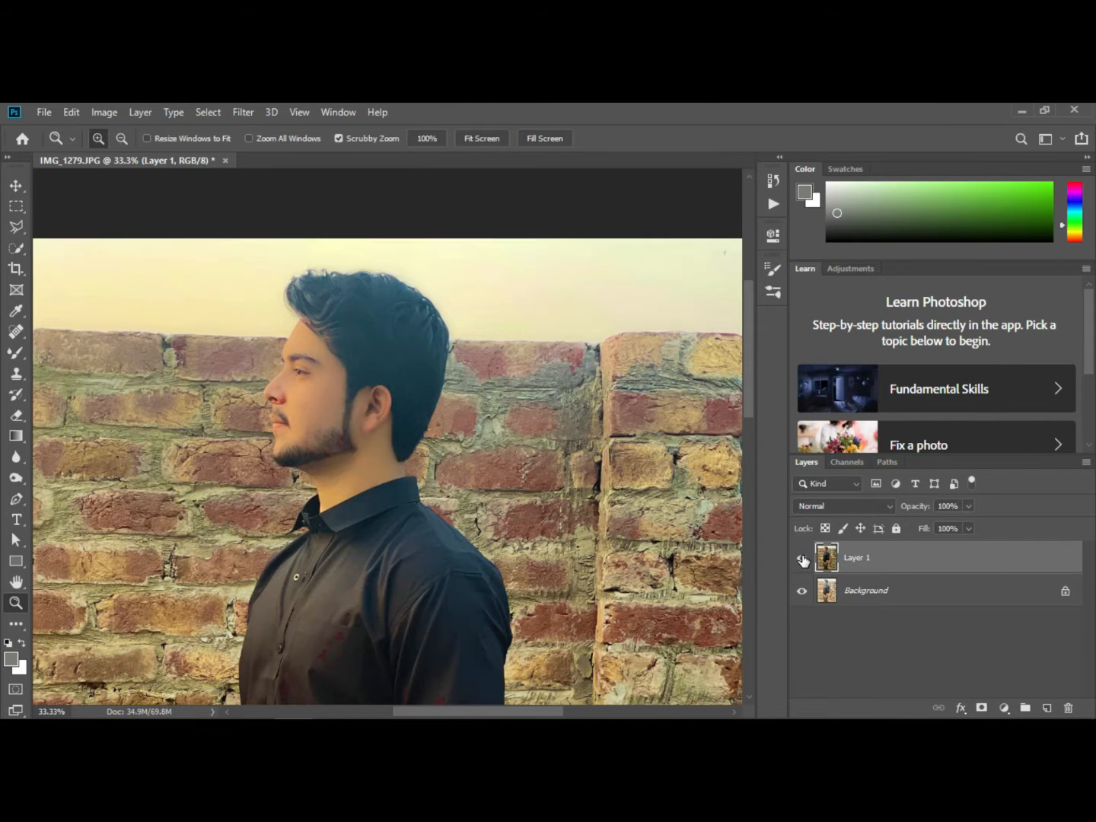
# Duplicate Layer 1 and, in Camera Raw, set Contrast to +9, Highlights to -37, Whites to +2 and Blacks to -4
pyautogui.hotkey('ctrl', 'j')
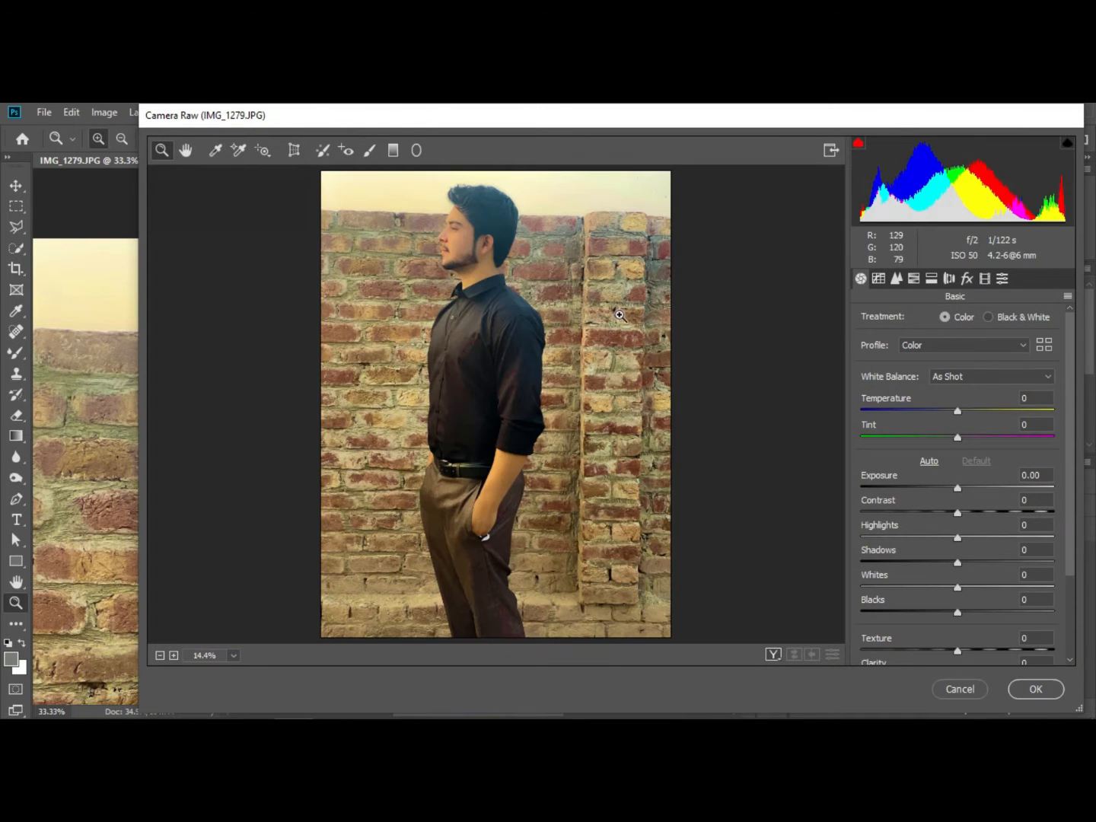
pyautogui.moveTo(936, 535); pyautogui.dragTo(967, 510)
pyautogui.click(957, 490)
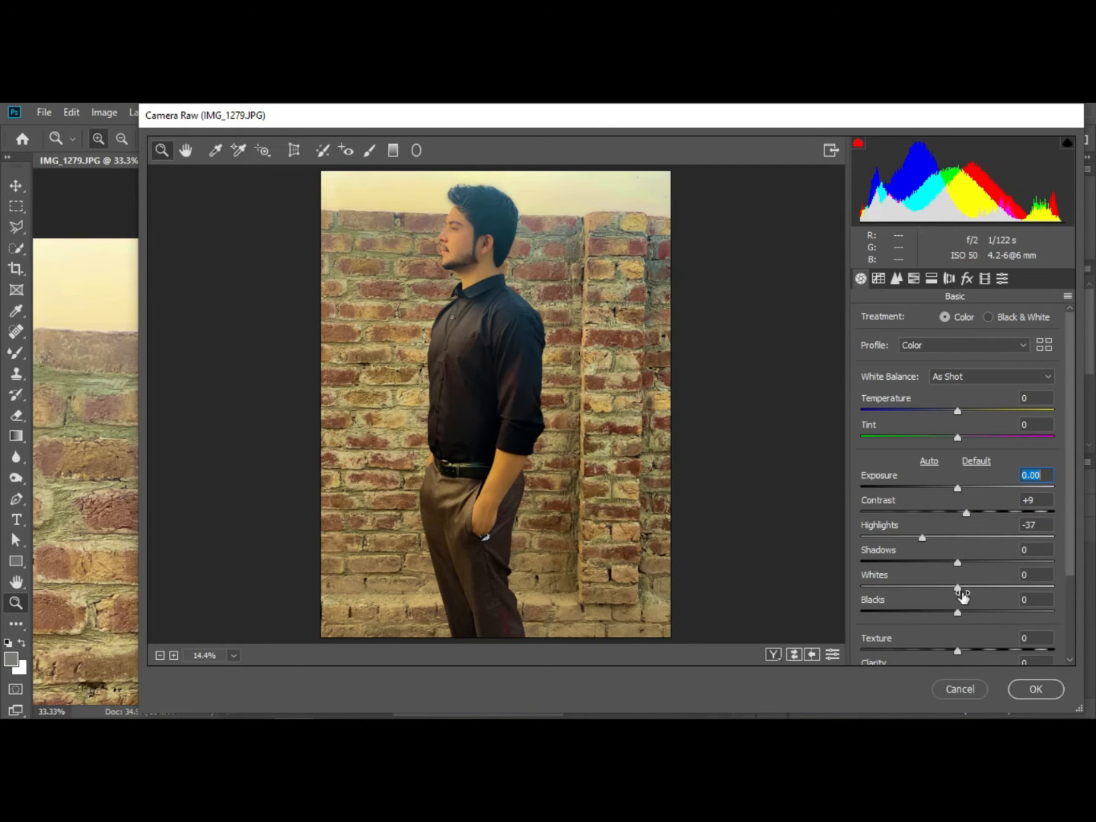
pyautogui.moveTo(957, 587)
pyautogui.mouseDown()
pyautogui.moveTo(928, 587)
pyautogui.moveTo(959, 588)
pyautogui.moveTo(959, 606)
pyautogui.moveTo(946, 609)
pyautogui.moveTo(978, 611)
pyautogui.moveTo(953, 611)
pyautogui.mouseUp()
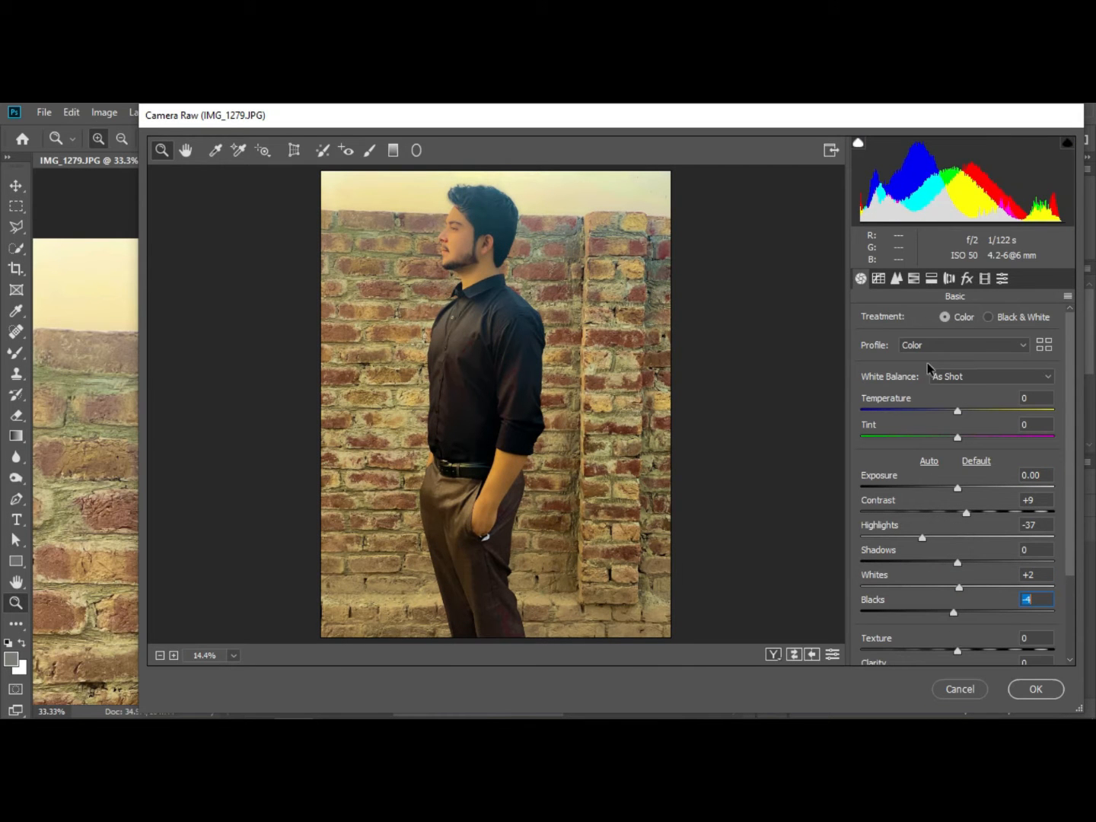
# Try a Reds saturation of -100 in the HSL adjustments and vary the Oranges saturation
pyautogui.click(914, 278)
pyautogui.moveTo(960, 370); pyautogui.dragTo(854, 371)
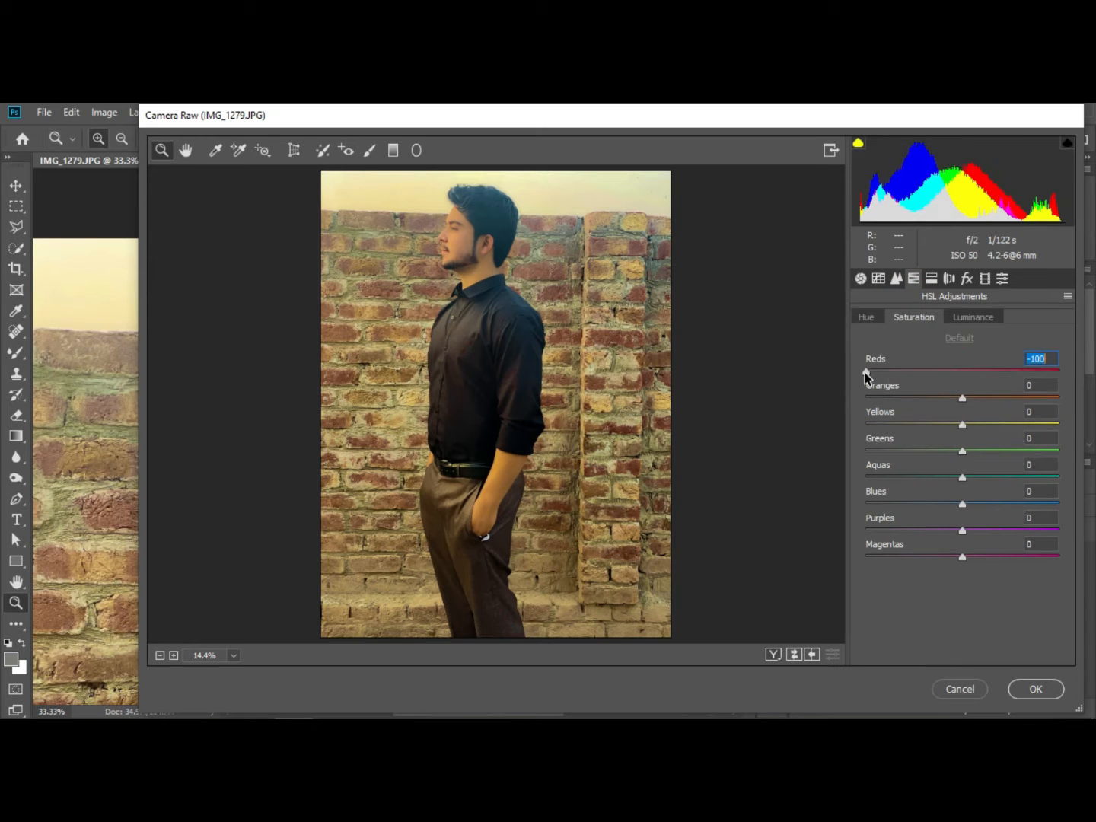
pyautogui.moveTo(961, 395); pyautogui.dragTo(1001, 443)
pyautogui.click(973, 315)
# Set the Red Primary calibration to Hue +7 and Saturation -2, and apply the Camera Raw grading
pyautogui.click(984, 277)
pyautogui.moveTo(961, 434); pyautogui.dragTo(962, 431)
pyautogui.moveTo(949, 426); pyautogui.dragTo(963, 458)
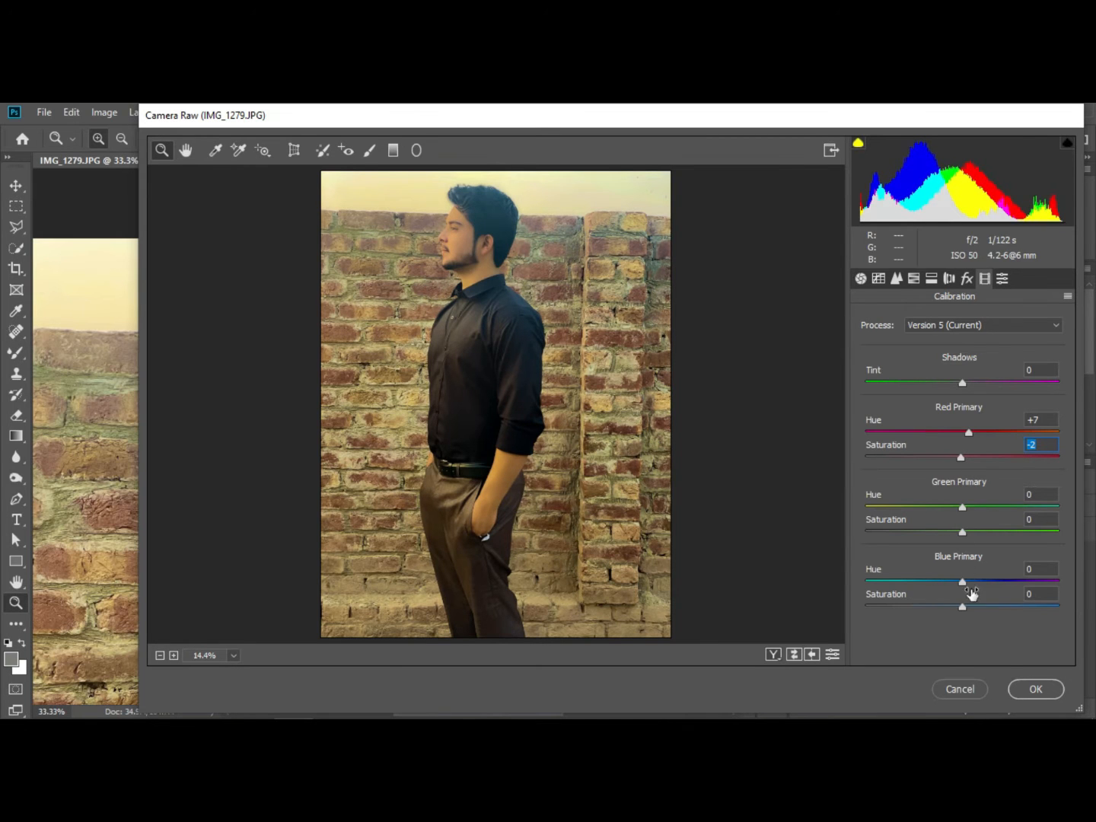
pyautogui.click(1037, 688)
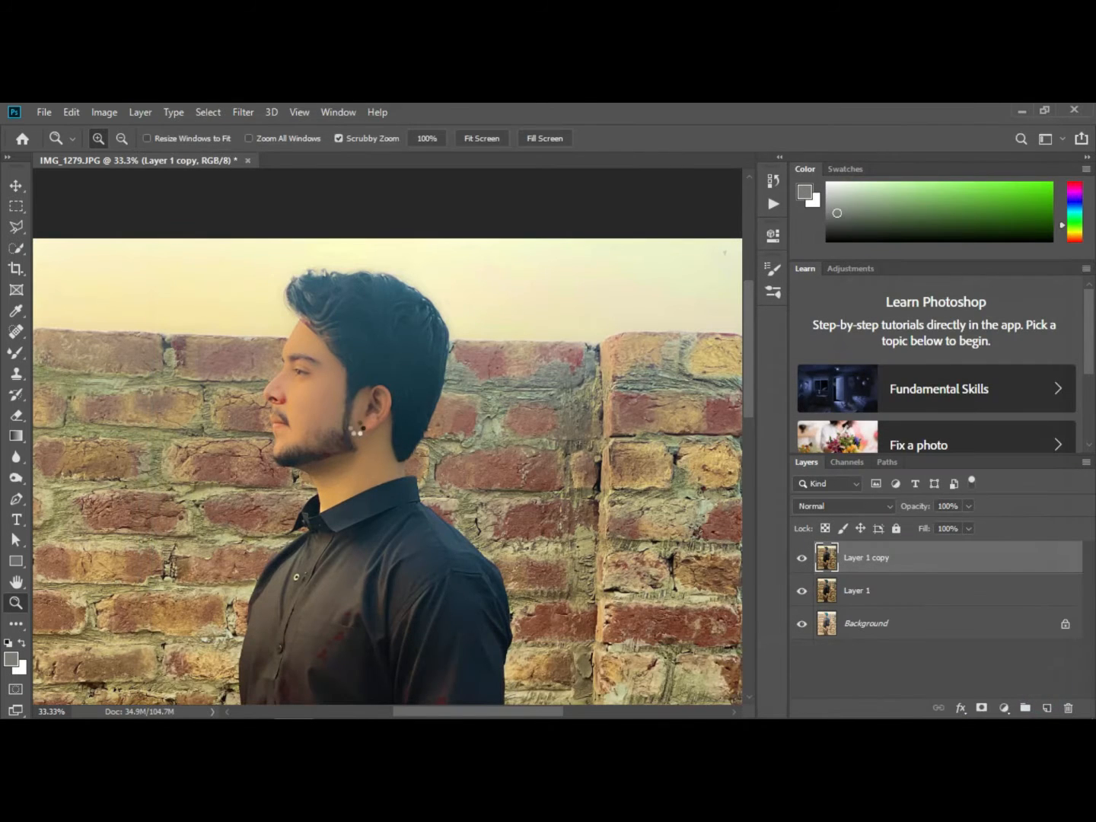
# Compare the whole photo with and without the new grading, merge Layer 1 copy down into Layer 1, and duplicate the merged layer
pyautogui.scroll(-2, 328, 385)
pyautogui.rightClick(310, 371)
pyautogui.click(321, 379)
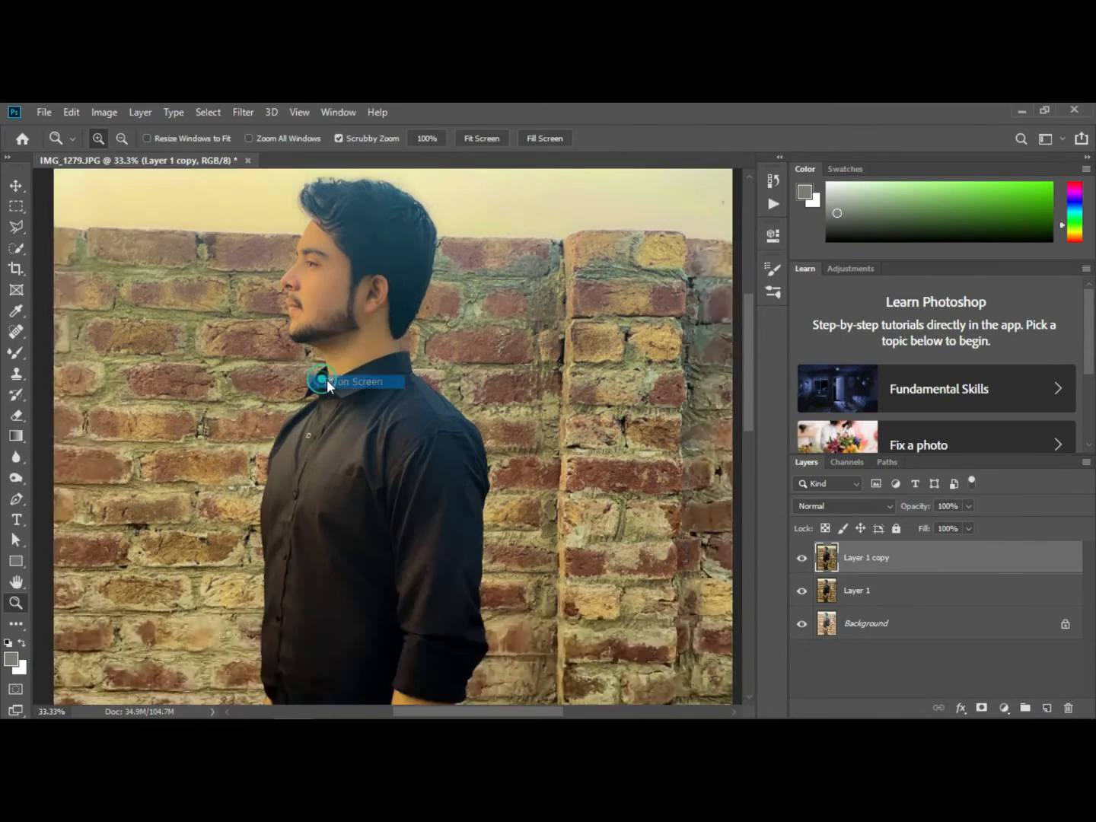
pyautogui.click(804, 559)
pyautogui.click(803, 559)
pyautogui.click(804, 559)
pyautogui.click(803, 560)
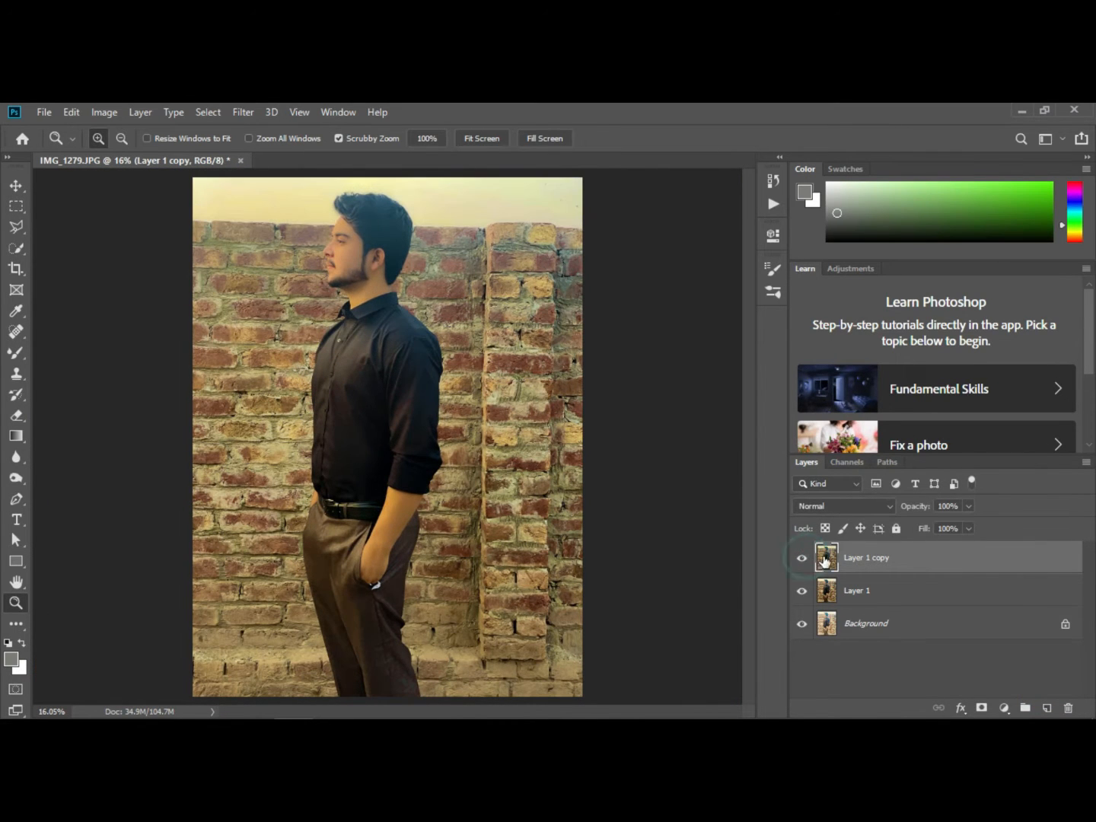
pyautogui.rightClick(855, 561)
pyautogui.click(873, 578)
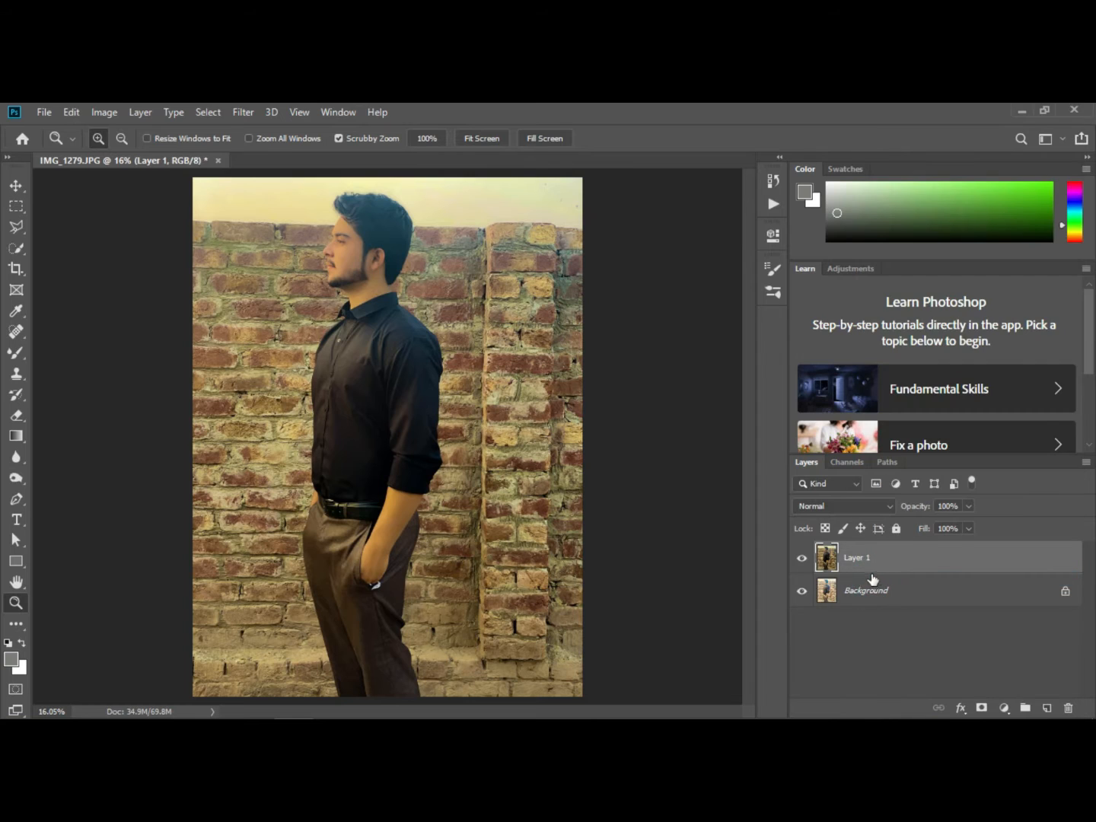
pyautogui.hotkey('ctrl', 'j')
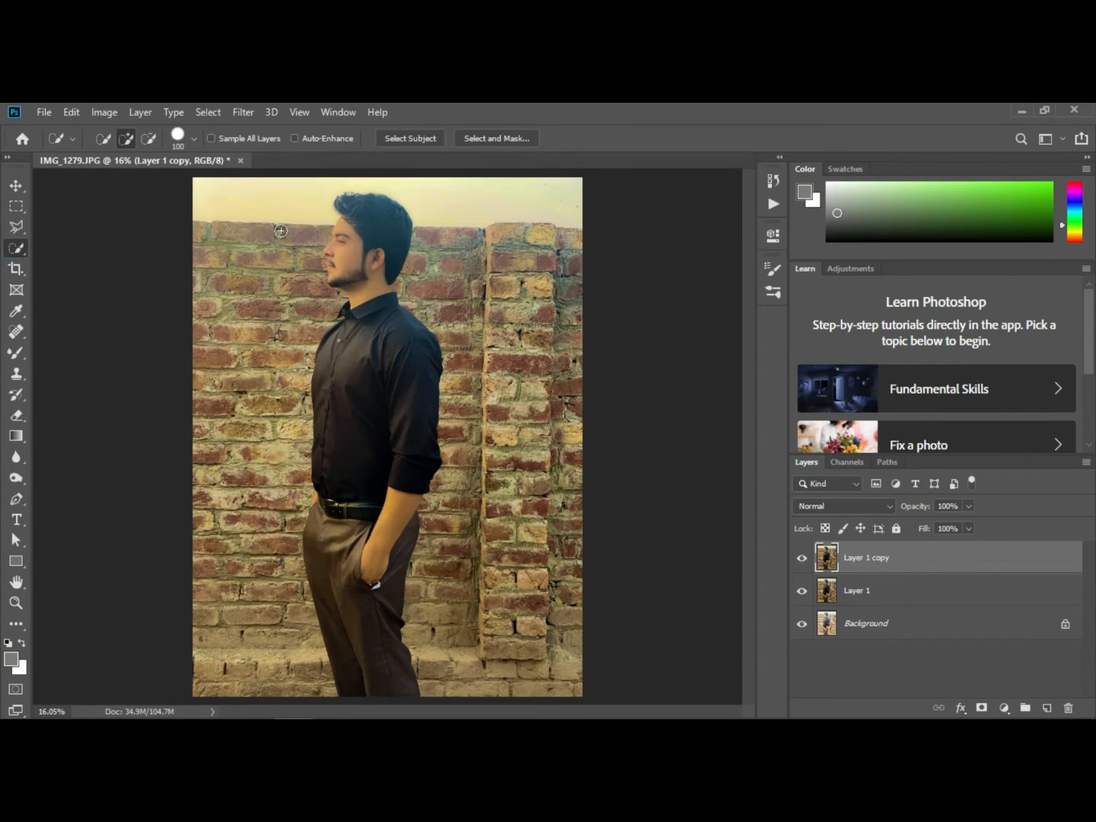
# Select the man on Layer 1 copy with Select Subject and check the selection outline
pyautogui.click(15, 602)
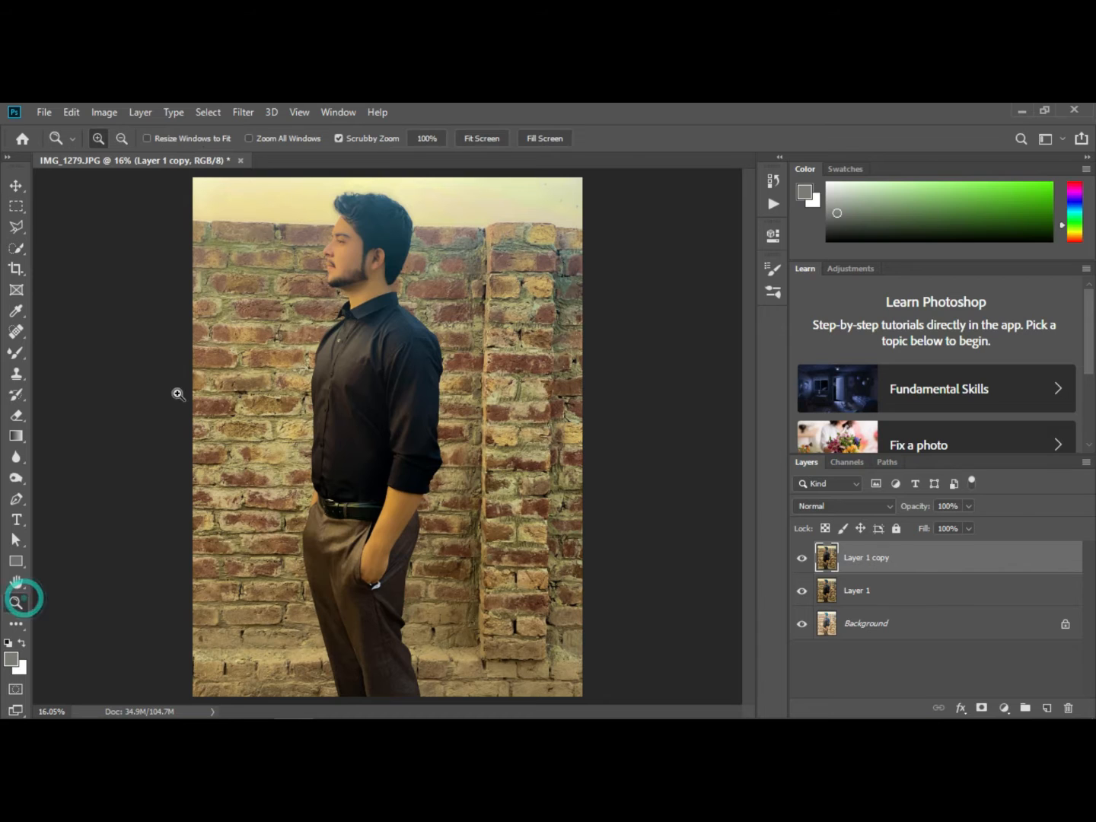
pyautogui.moveTo(381, 211); pyautogui.dragTo(372, 211)
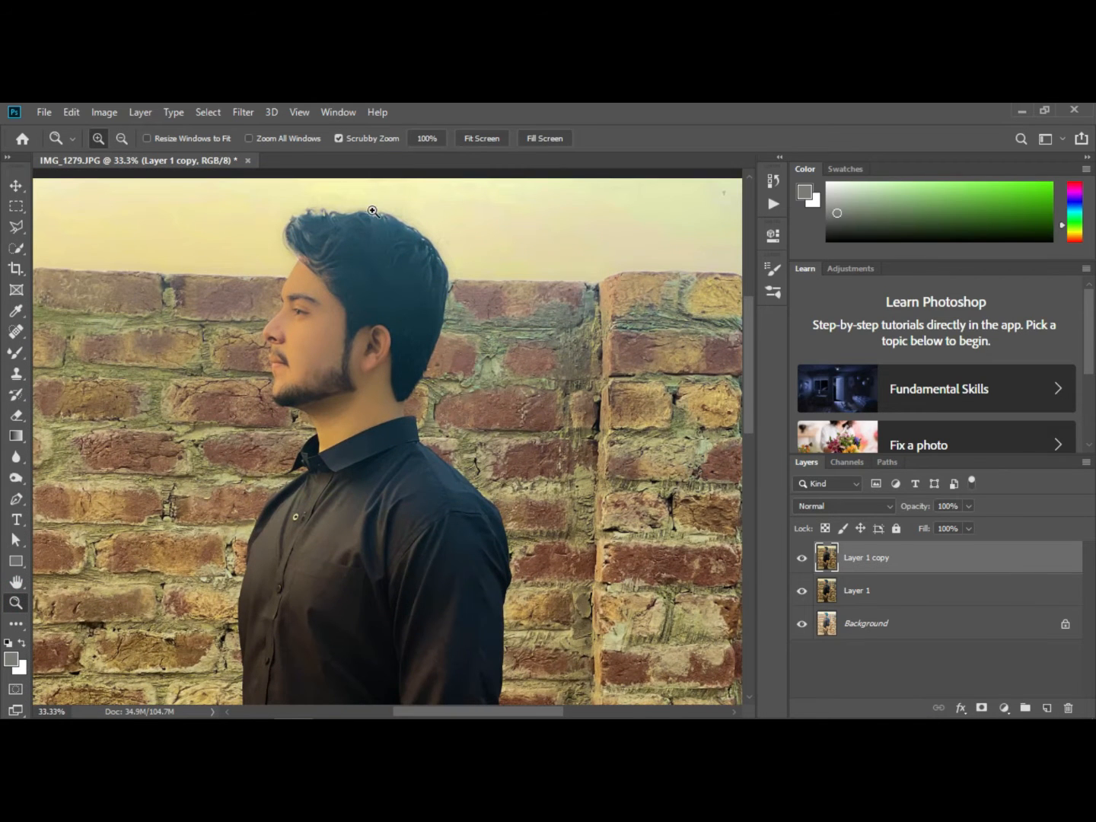
pyautogui.click(15, 249)
pyautogui.click(391, 137)
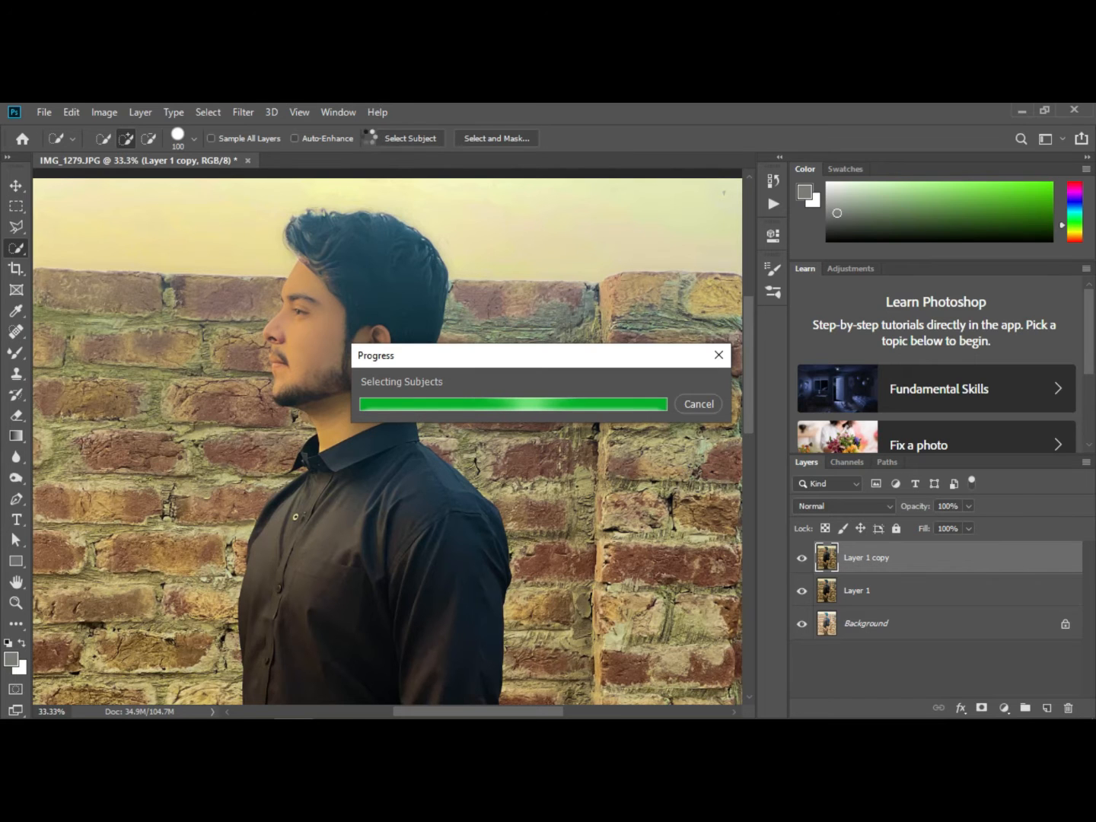
pyautogui.scroll(1, 344, 217)
pyautogui.scroll(-3, 345, 216)
pyautogui.scroll(5, 346, 215)
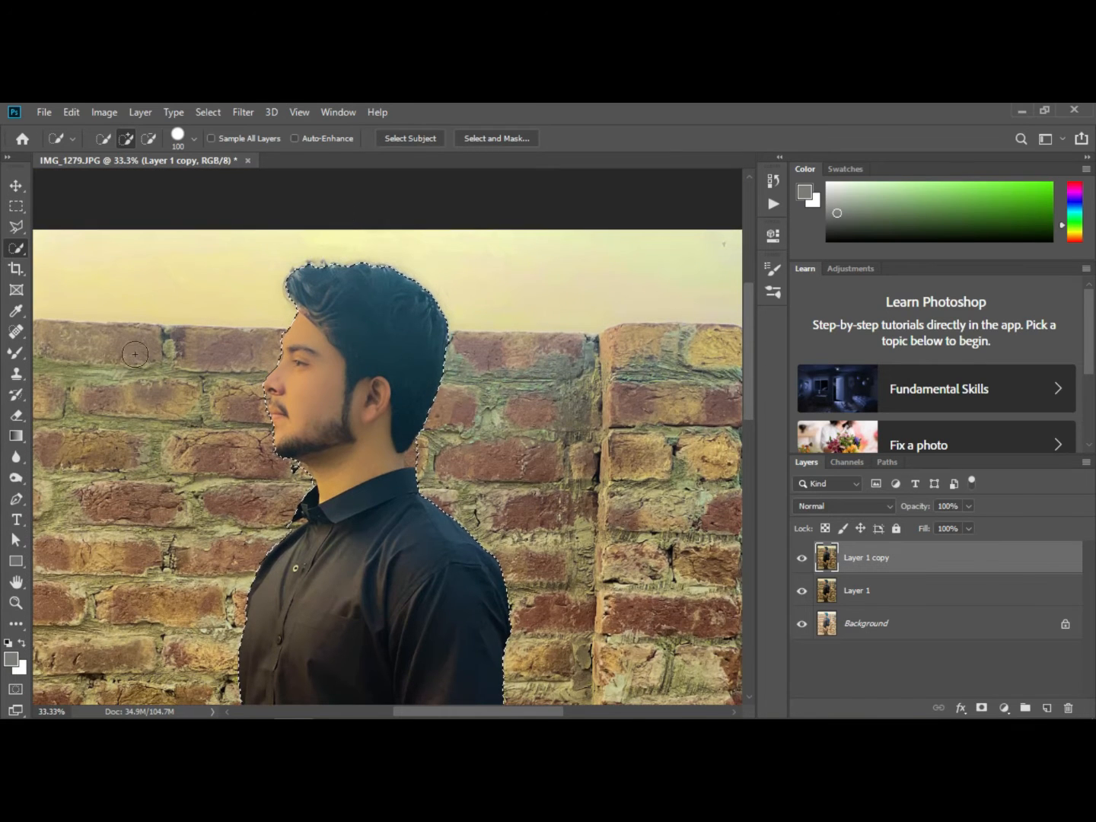
# Subtract the brick area under the chin and along the front of the neck from the selection with Quick Selection at size 30
pyautogui.click(15, 602)
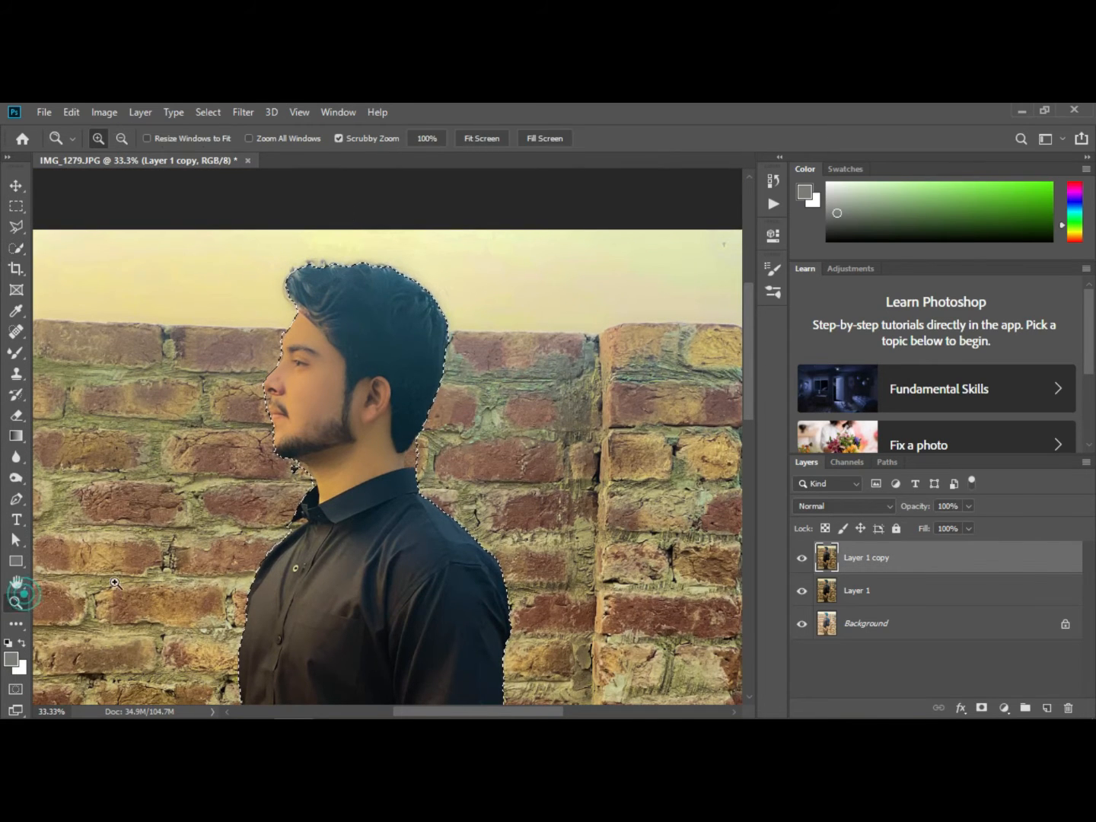
pyautogui.click(308, 471)
pyautogui.click(305, 472)
pyautogui.click(305, 473)
pyautogui.click(305, 472)
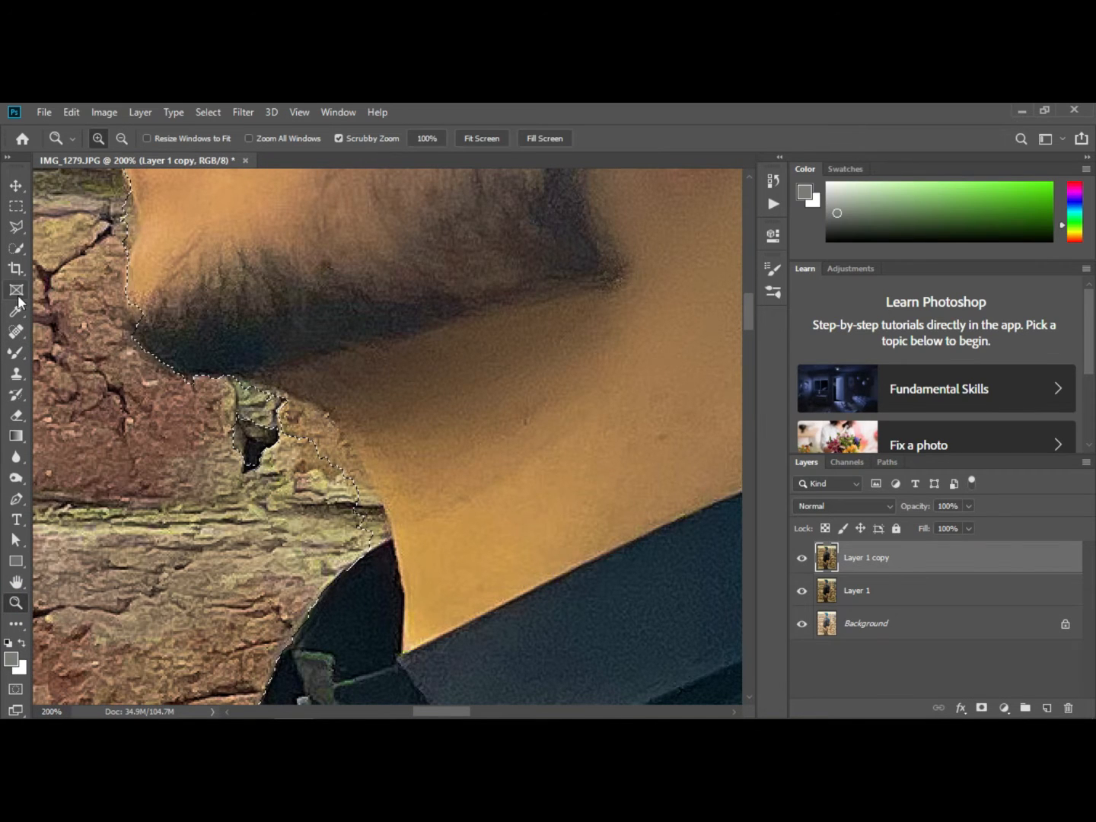
pyautogui.click(15, 250)
pyautogui.press('[')
pyautogui.press('[')
pyautogui.press('[')
pyautogui.press('[')
pyautogui.press('[')
pyautogui.press('[')
pyautogui.press('[')
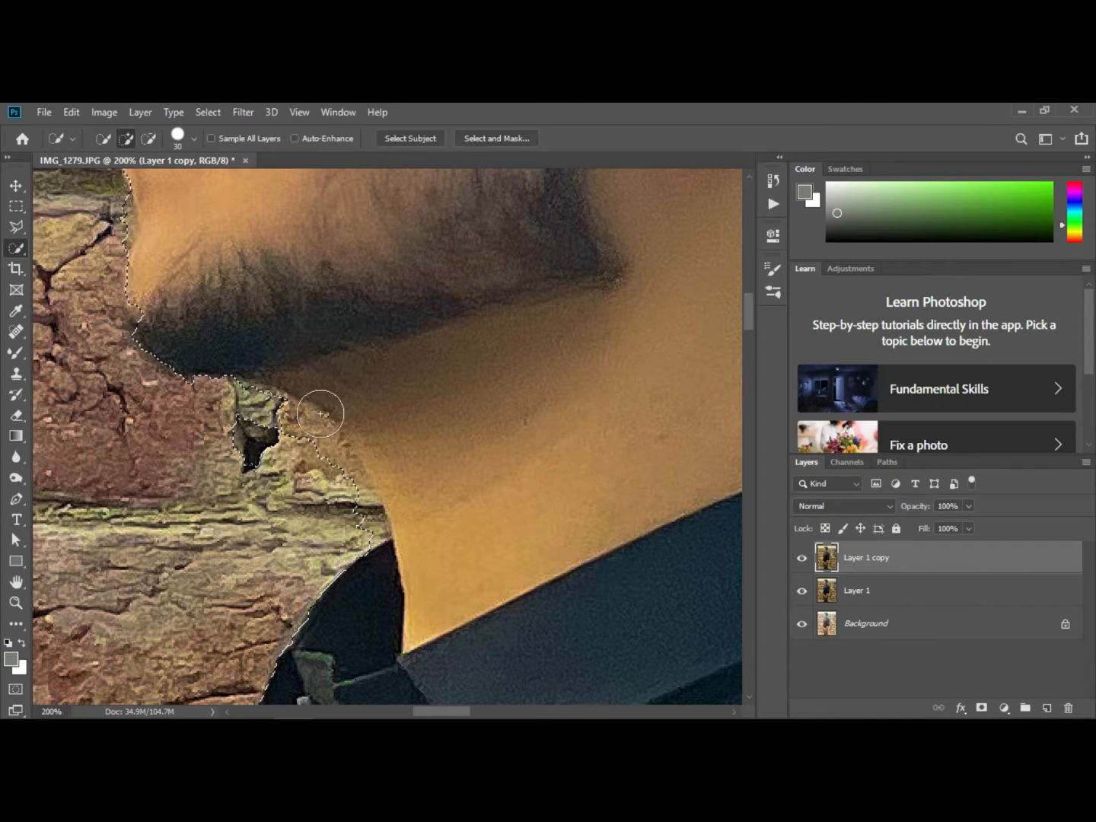
pyautogui.press('alt')
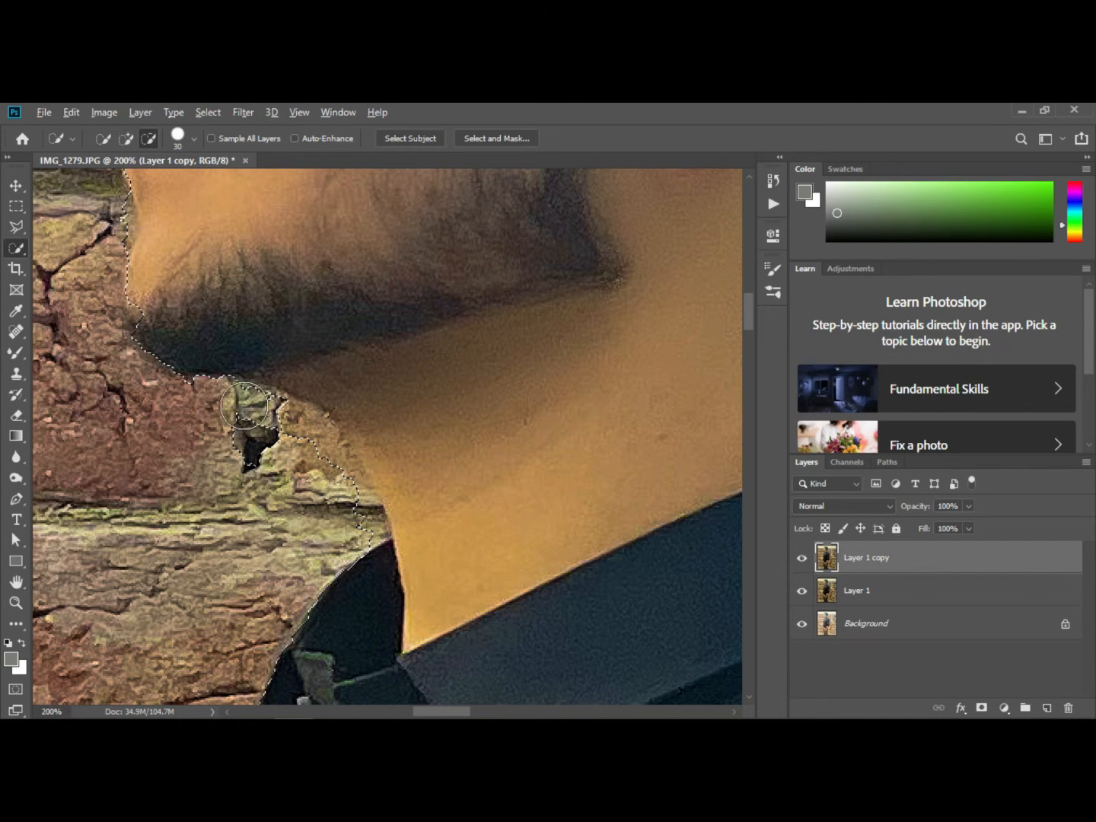
pyautogui.moveTo(285, 427)
pyautogui.mouseDown()
pyautogui.moveTo(286, 443)
pyautogui.moveTo(239, 443)
pyautogui.moveTo(243, 417)
pyautogui.mouseUp()
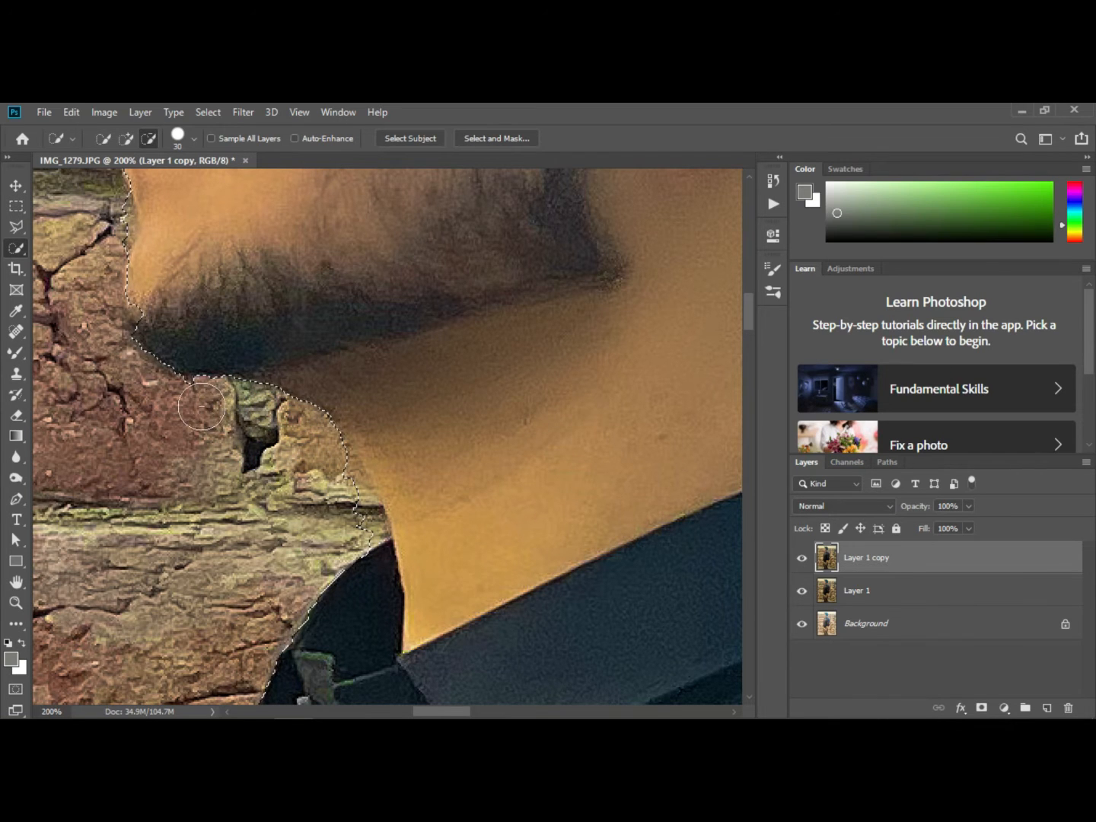
pyautogui.moveTo(321, 471)
pyautogui.mouseDown()
pyautogui.moveTo(351, 497)
pyautogui.moveTo(367, 427)
pyautogui.mouseUp()
pyautogui.press('alt')
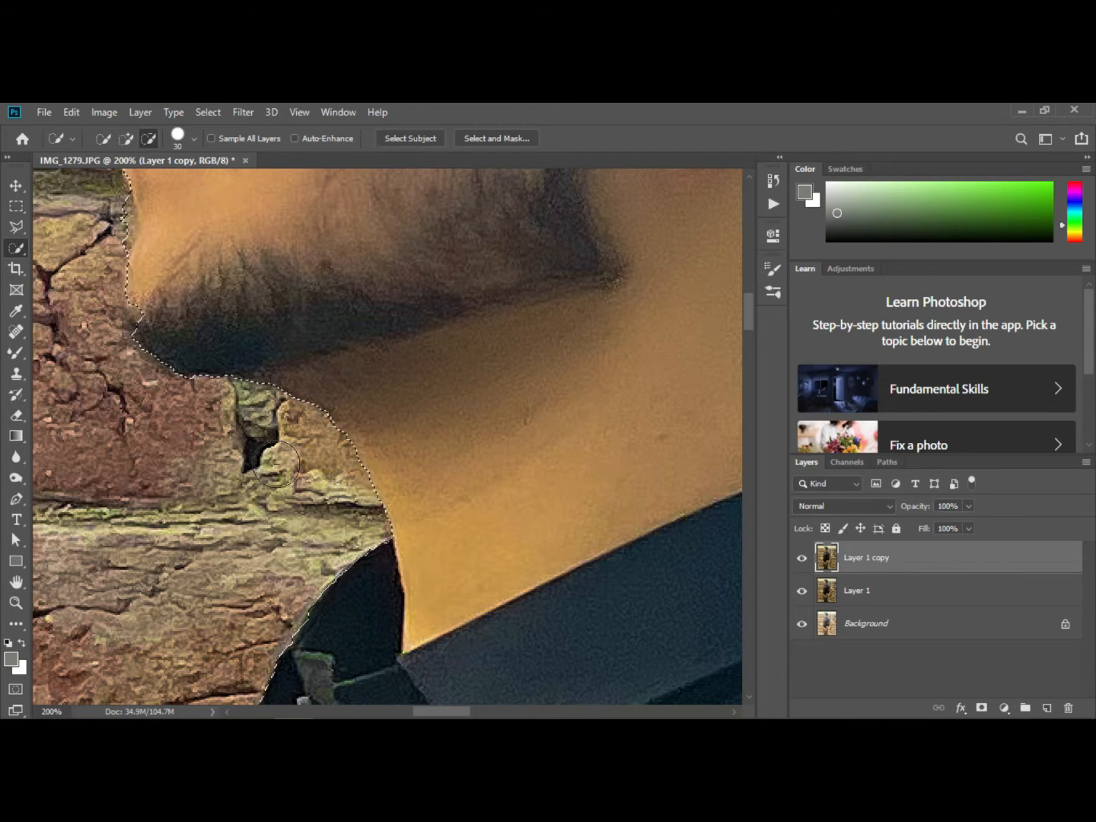
# Refine the selection around the pointed shirt collar tip and the gap beneath it with Quick Selection at size 15
pyautogui.scroll(-3, 304, 427)
pyautogui.scroll(-1, 325, 399)
pyautogui.press('[')
pyautogui.press('[')
pyautogui.moveTo(215, 458)
pyautogui.mouseDown()
pyautogui.moveTo(301, 422)
pyautogui.moveTo(274, 445)
pyautogui.mouseUp()
pyautogui.moveTo(216, 474); pyautogui.dragTo(191, 506)
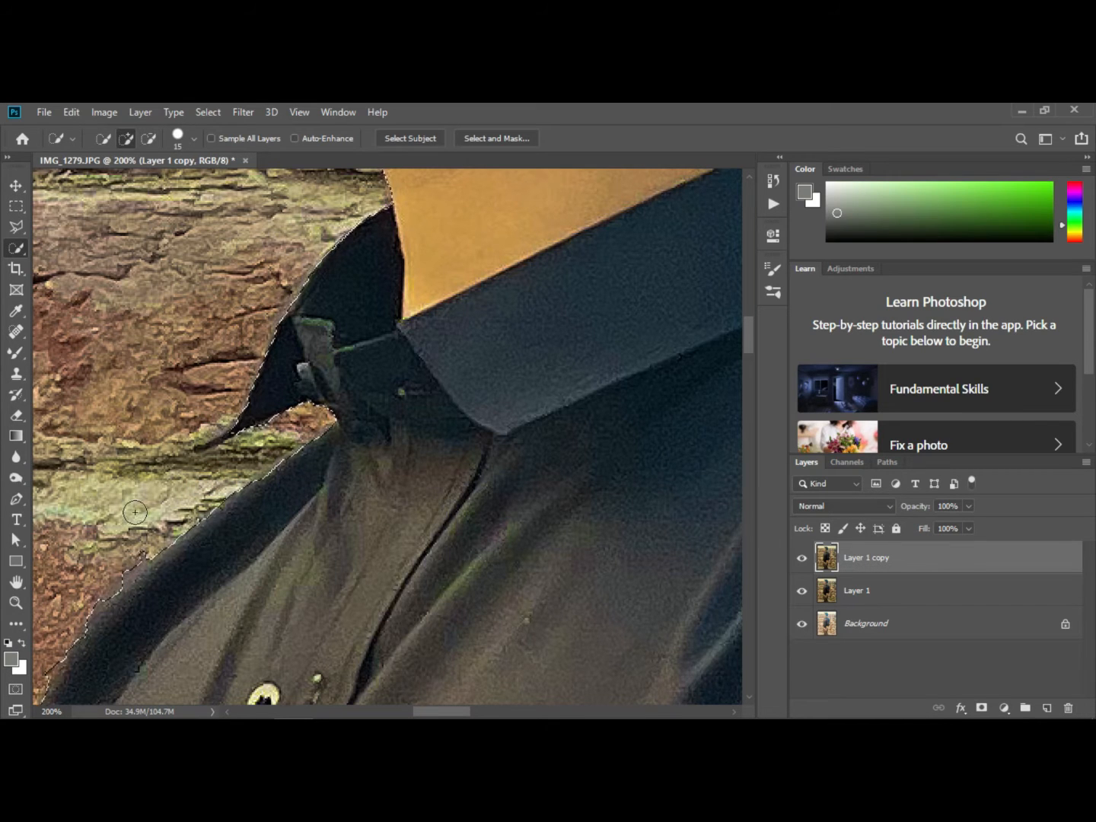
pyautogui.scroll(-1, 135, 512)
pyautogui.hscroll(-2, 106, 518)
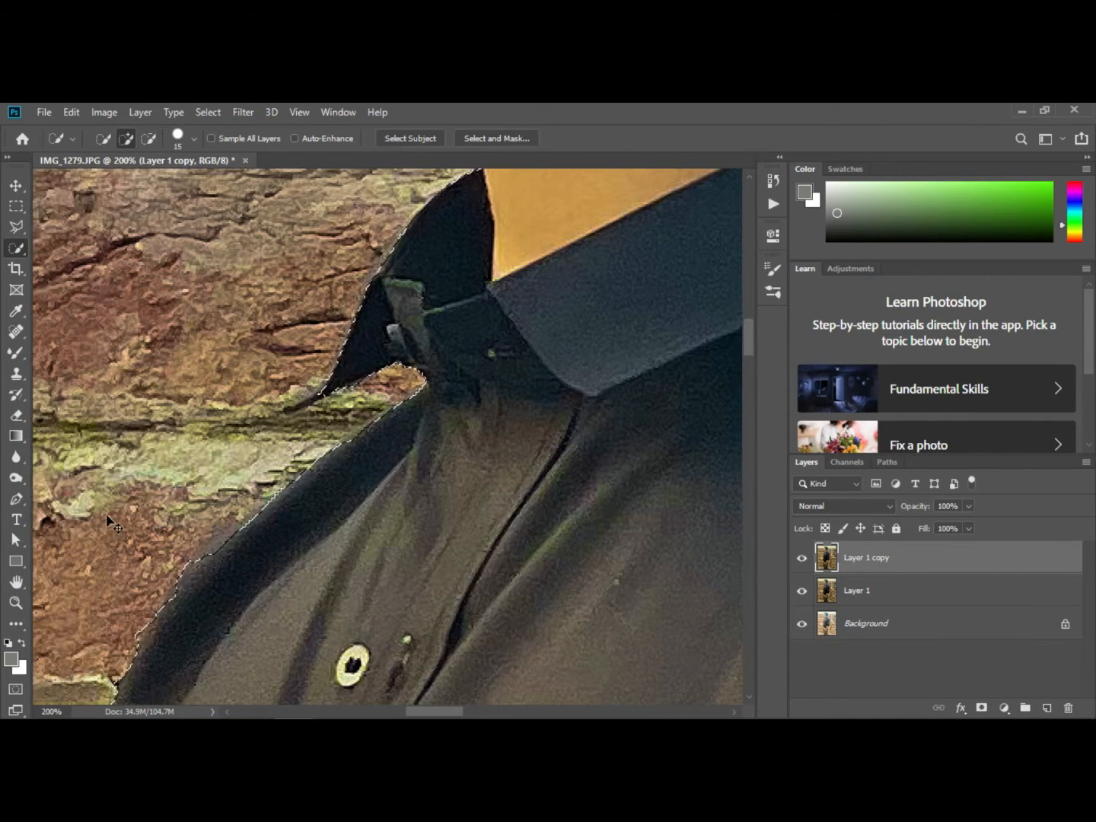
# Clean up the selection edge along the upper front of the shirt, from below the collar down past the first button
pyautogui.scroll(-2, 109, 520)
pyautogui.hscroll(-1, 109, 520)
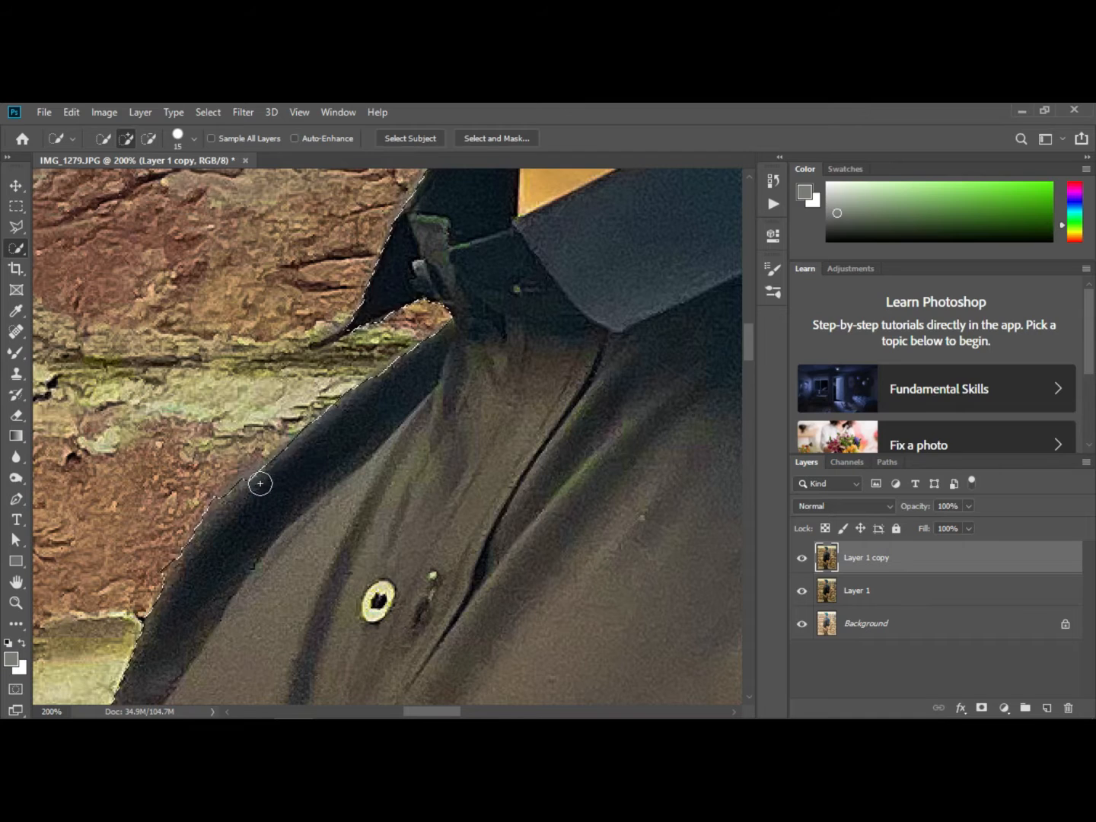
pyautogui.scroll(-2, 228, 487)
pyautogui.scroll(-2, 153, 489)
pyautogui.hscroll(-1, 153, 489)
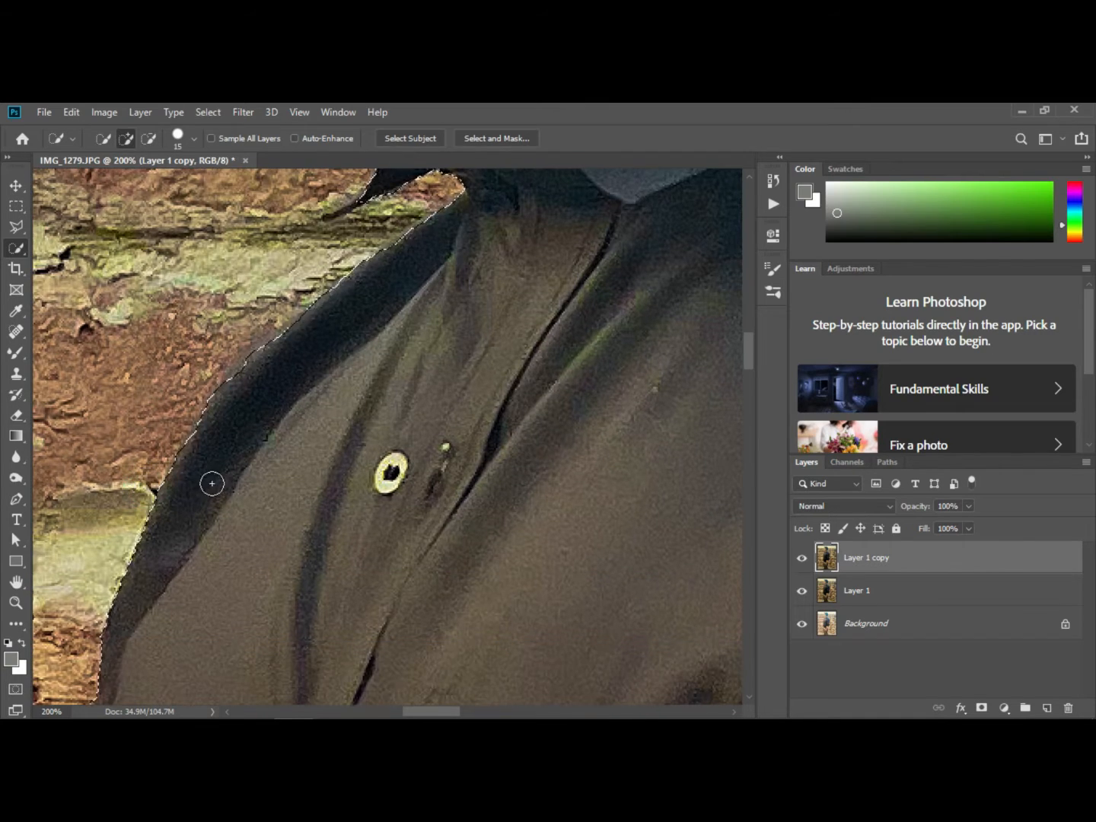
pyautogui.scroll(-4, 126, 490)
pyautogui.hscroll(5, 126, 497)
pyautogui.hscroll(-4, 126, 493)
pyautogui.hscroll(-3, 153, 514)
pyautogui.scroll(-1, 153, 514)
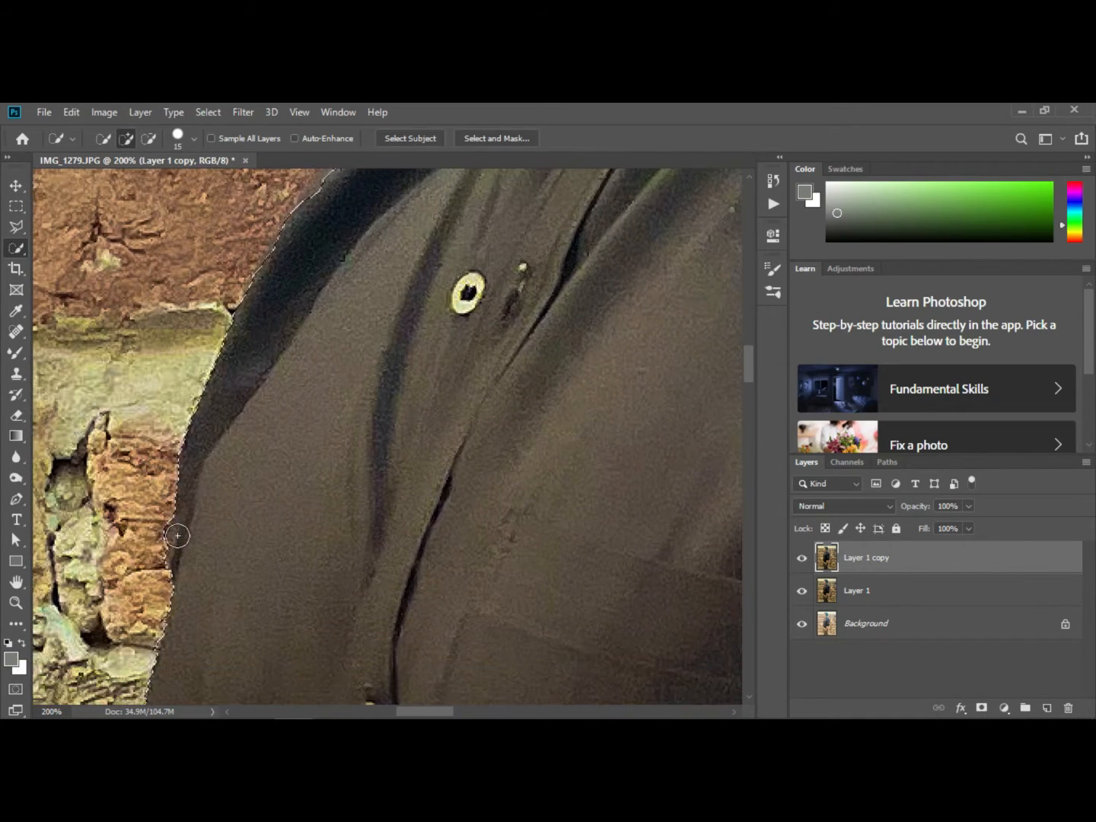
pyautogui.scroll(1, 167, 533)
pyautogui.scroll(-3, 161, 591)
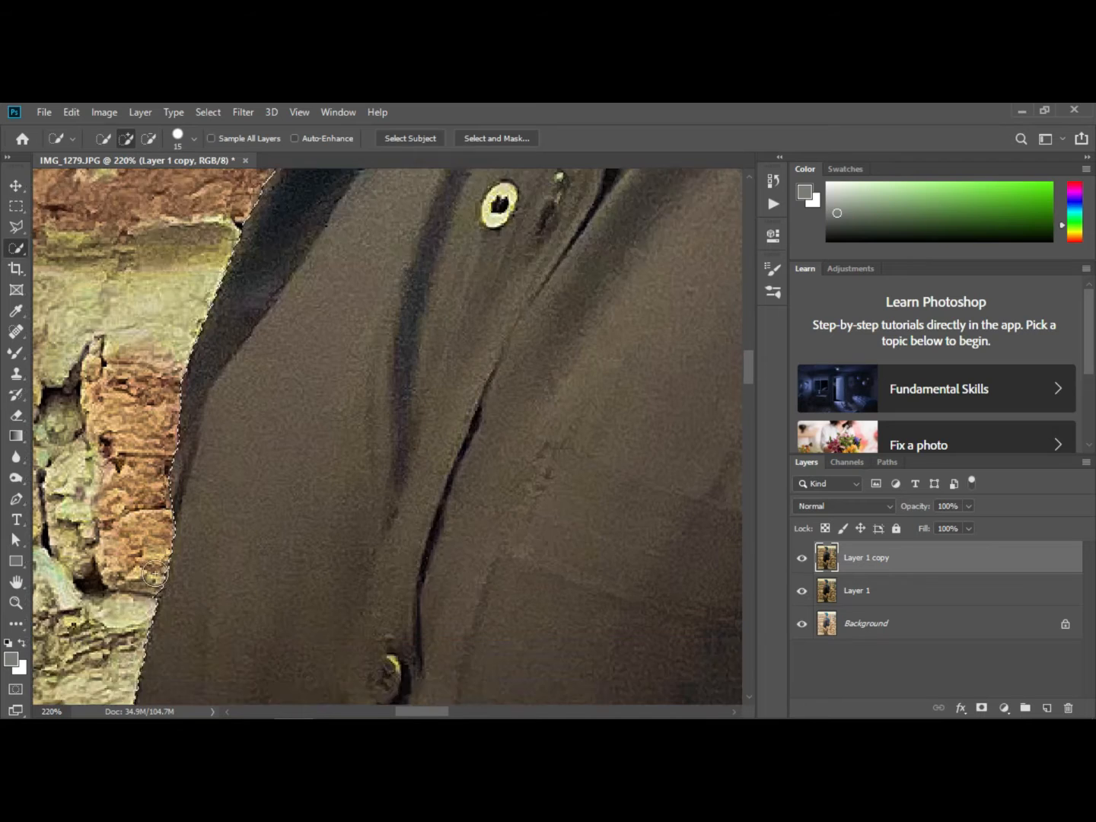
# Even out the selection edge along the middle of the shirt front, adding missed fabric and subtracting brick
pyautogui.scroll(-2, 136, 504)
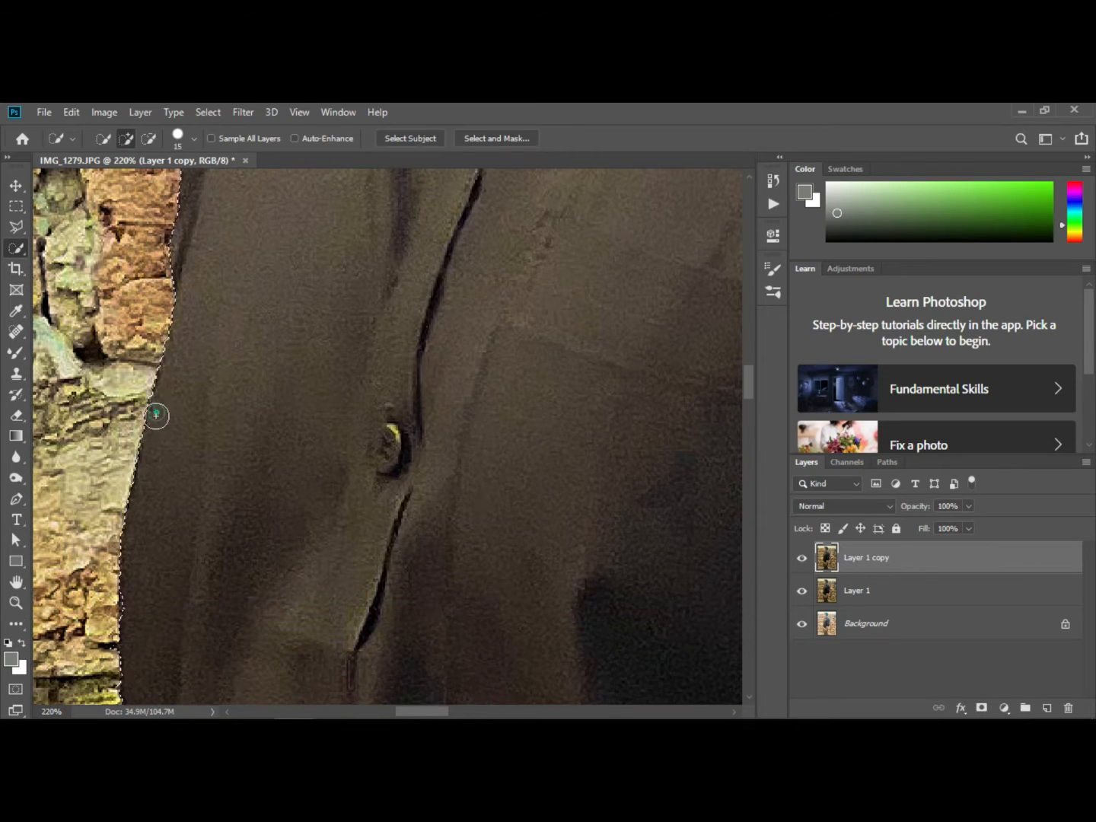
pyautogui.scroll(-2, 127, 430)
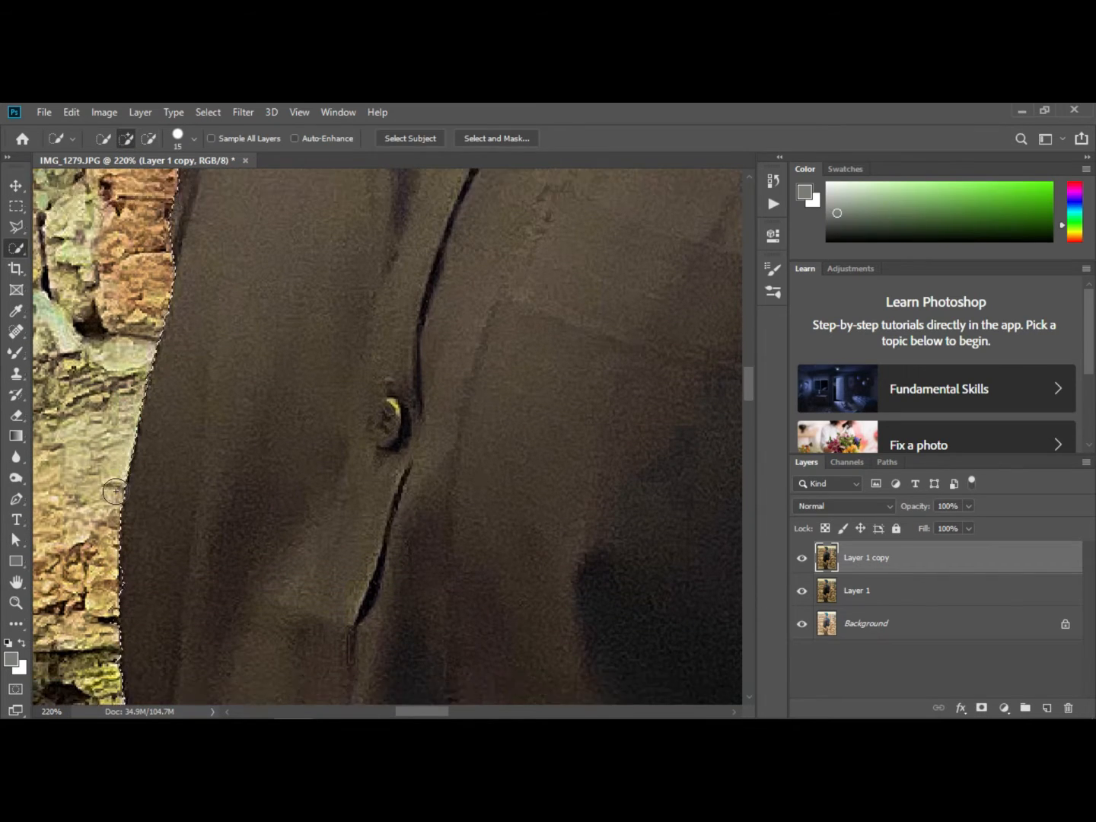
pyautogui.scroll(-2, 108, 515)
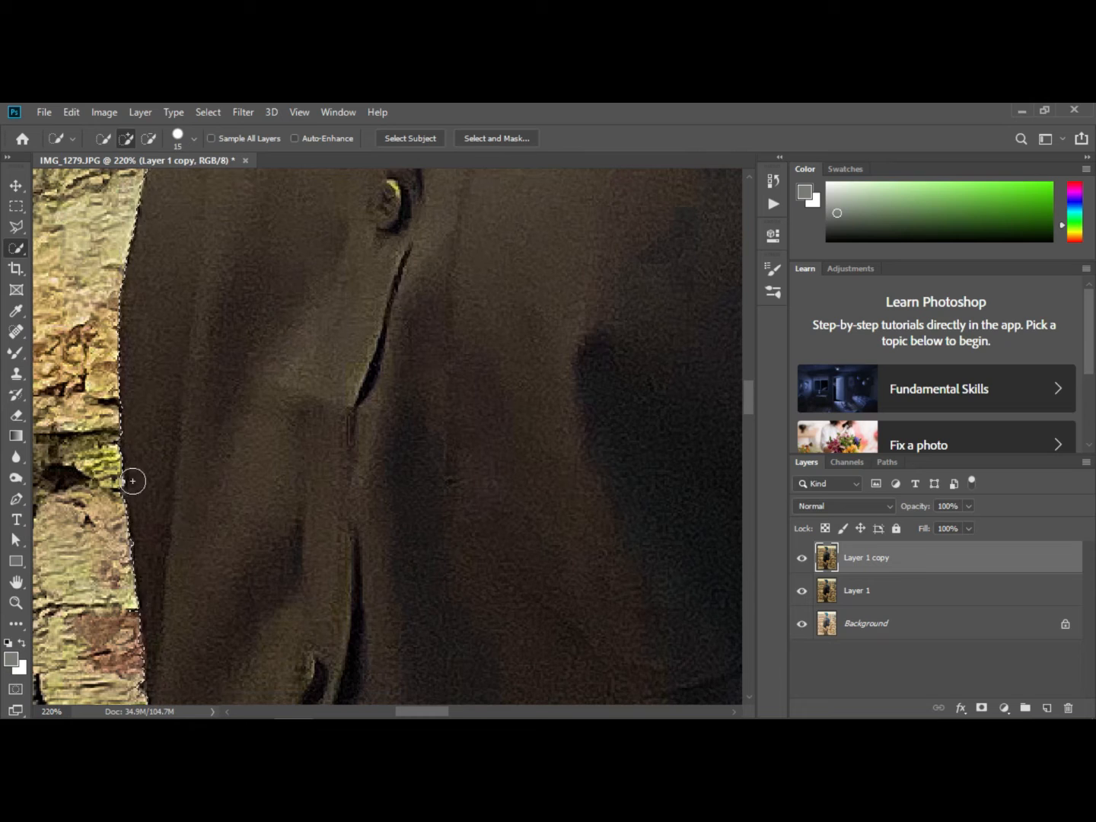
pyautogui.keyDown('alt'); pyautogui.click(111, 497); pyautogui.keyUp('alt')
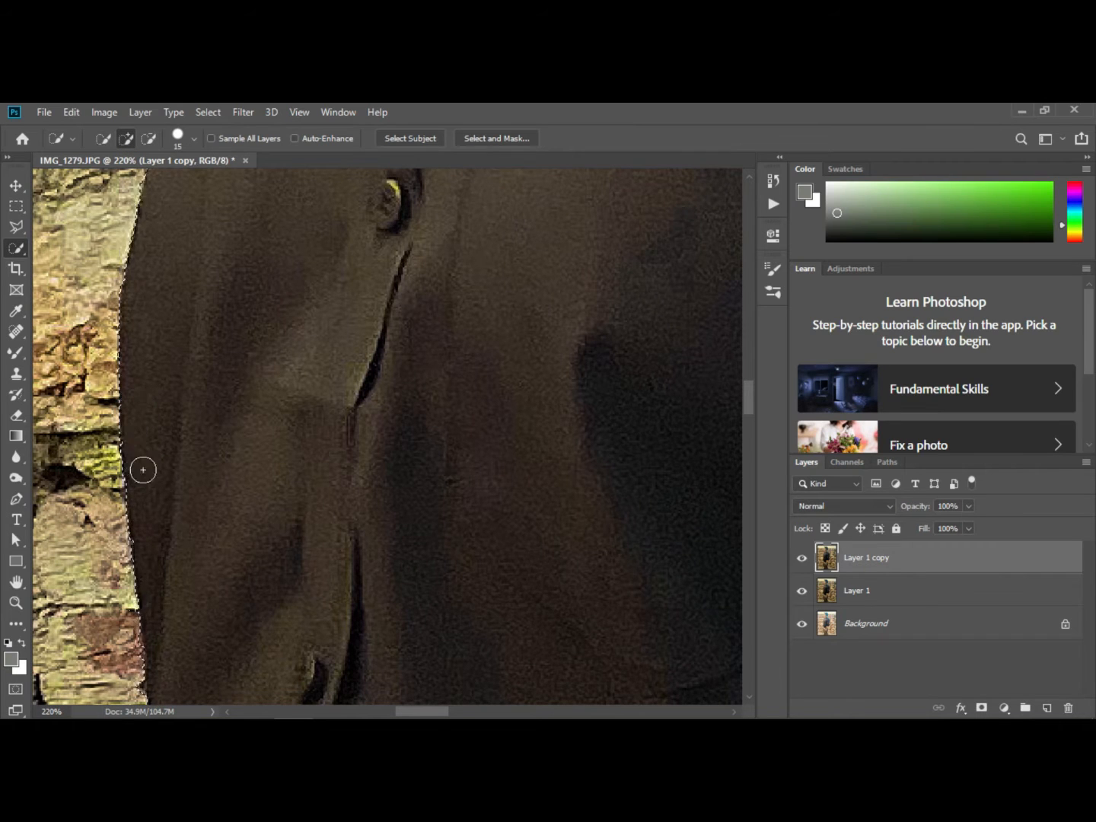
pyautogui.scroll(-2, 134, 350)
pyautogui.scroll(-2, 145, 443)
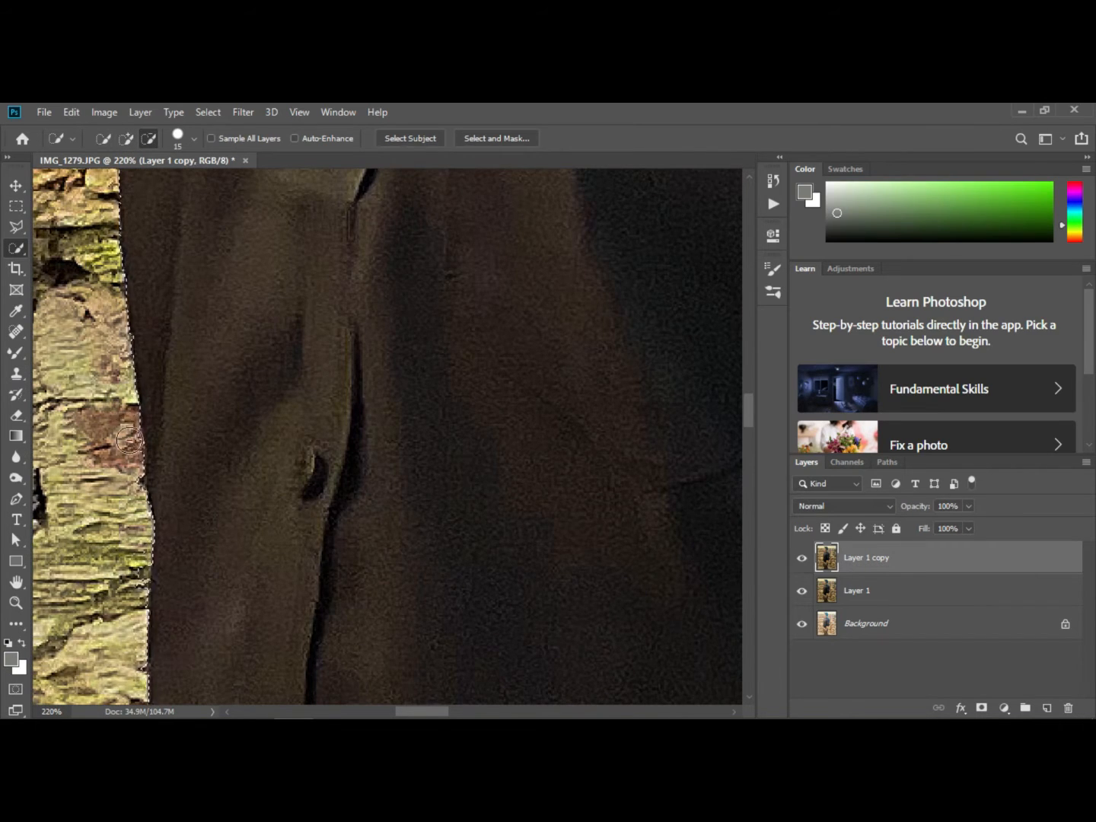
pyautogui.scroll(-3, 164, 448)
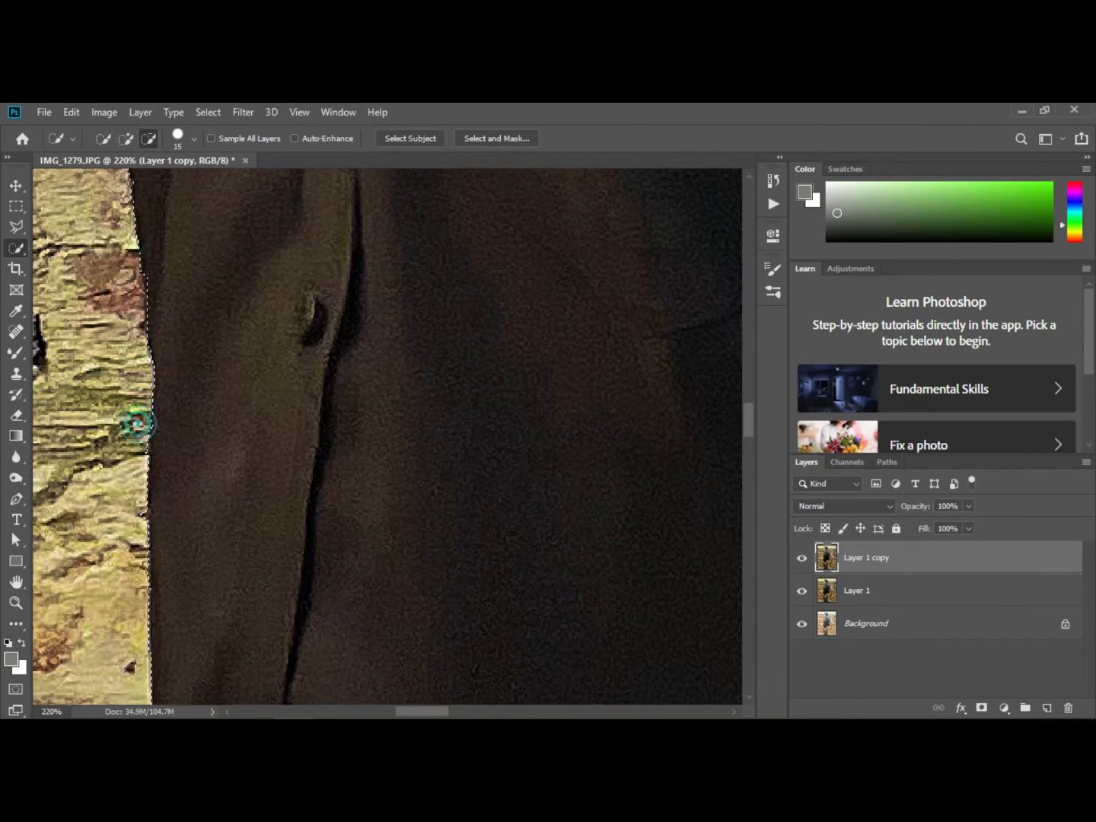
pyautogui.scroll(-3, 133, 358)
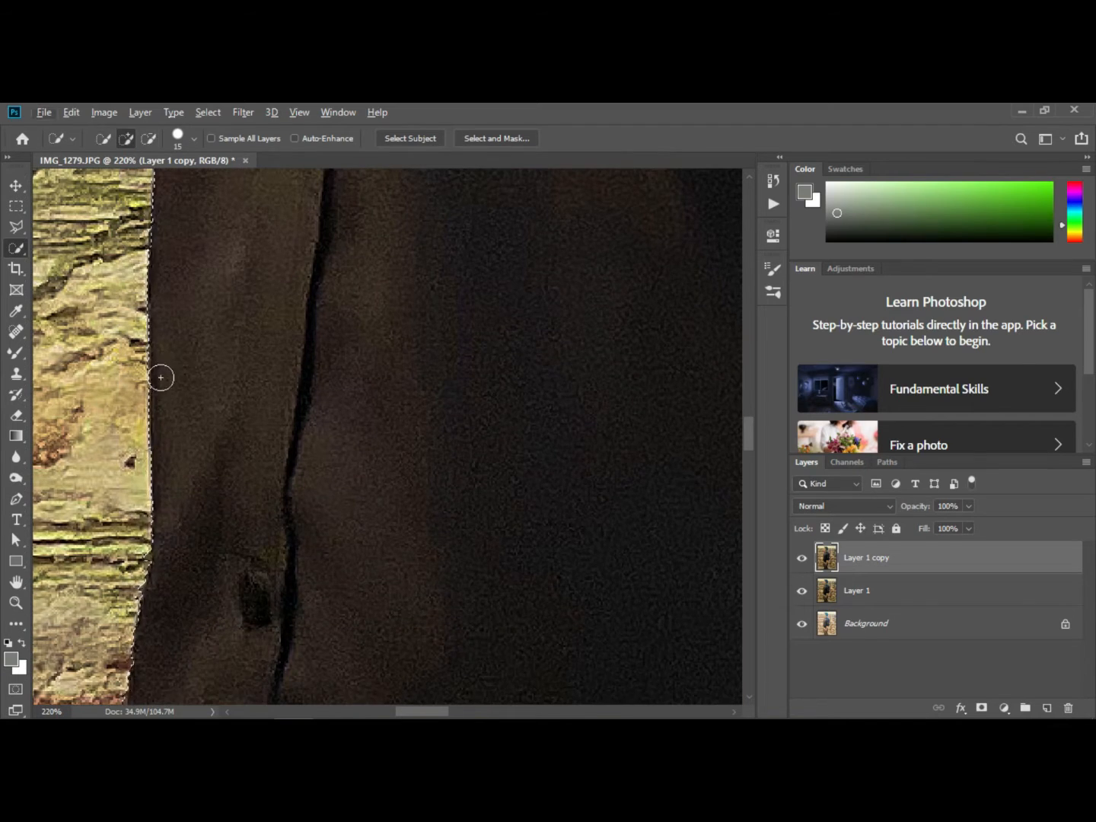
# Refine the selection edge along the lower shirt front and the strip of skin beside the belt
pyautogui.scroll(-3, 152, 403)
pyautogui.scroll(-1, 123, 422)
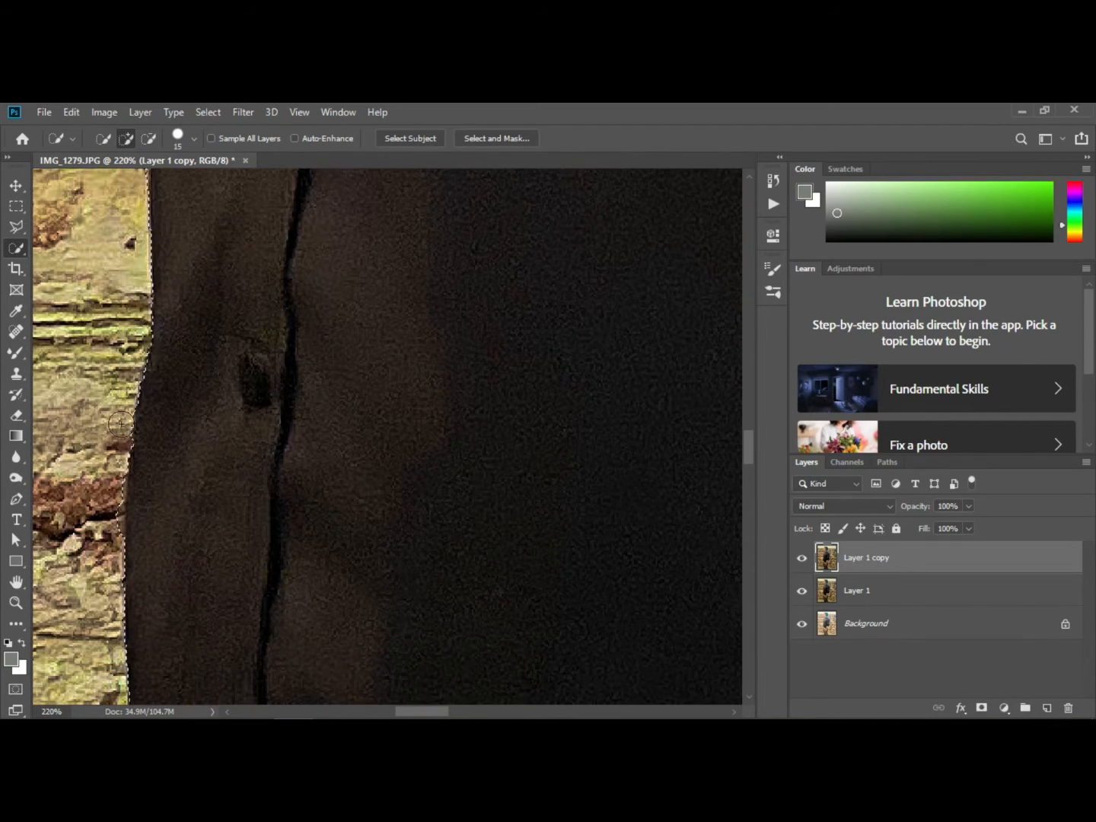
pyautogui.scroll(-3, 153, 495)
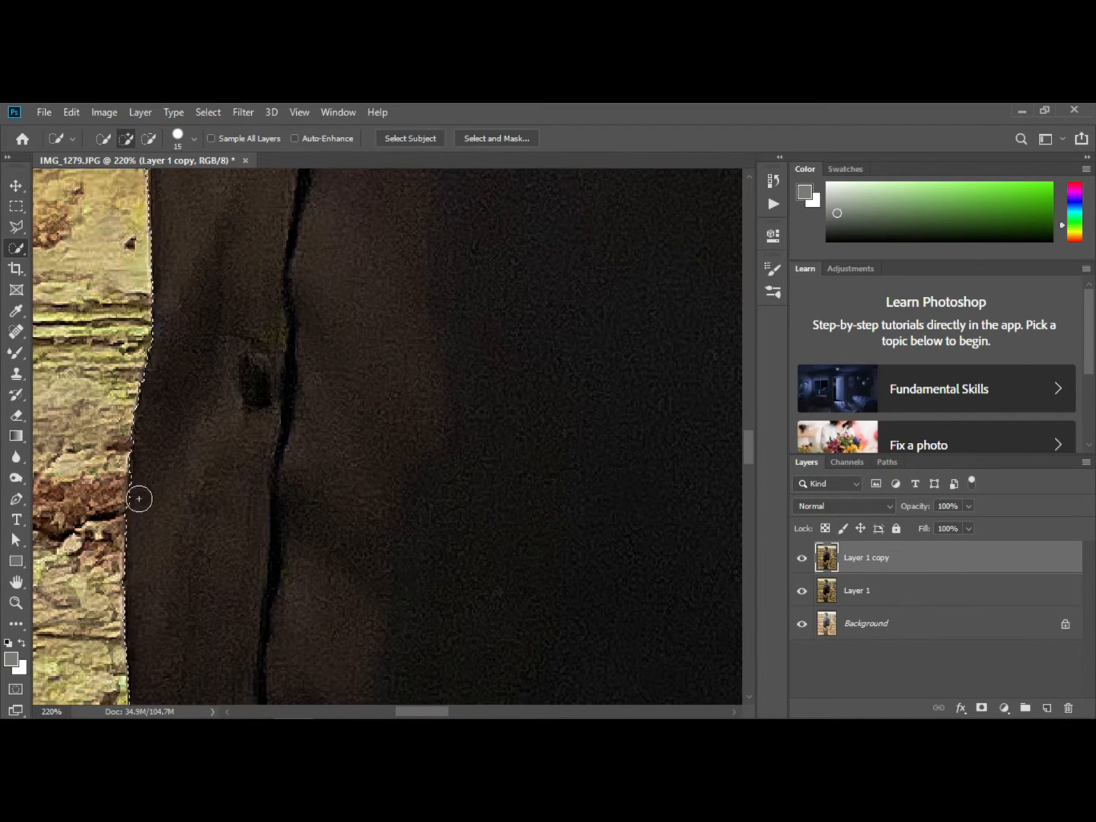
pyautogui.scroll(-4, 152, 441)
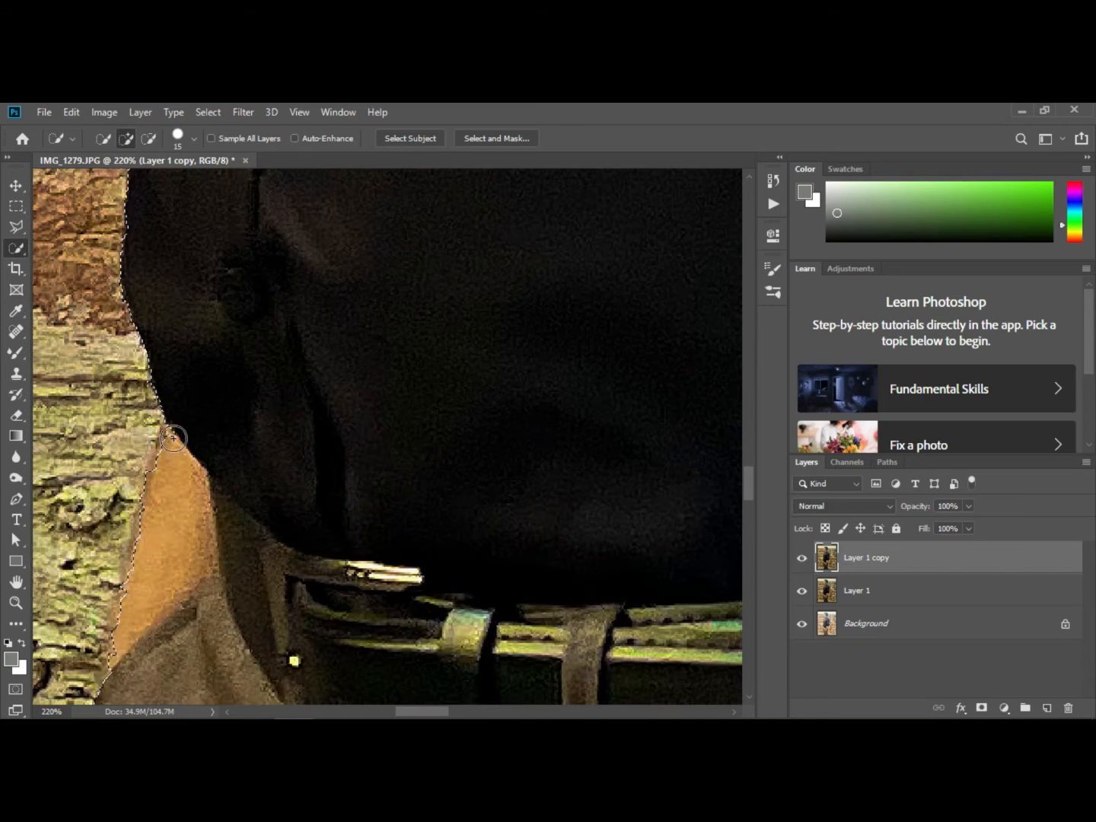
pyautogui.scroll(-2, 143, 427)
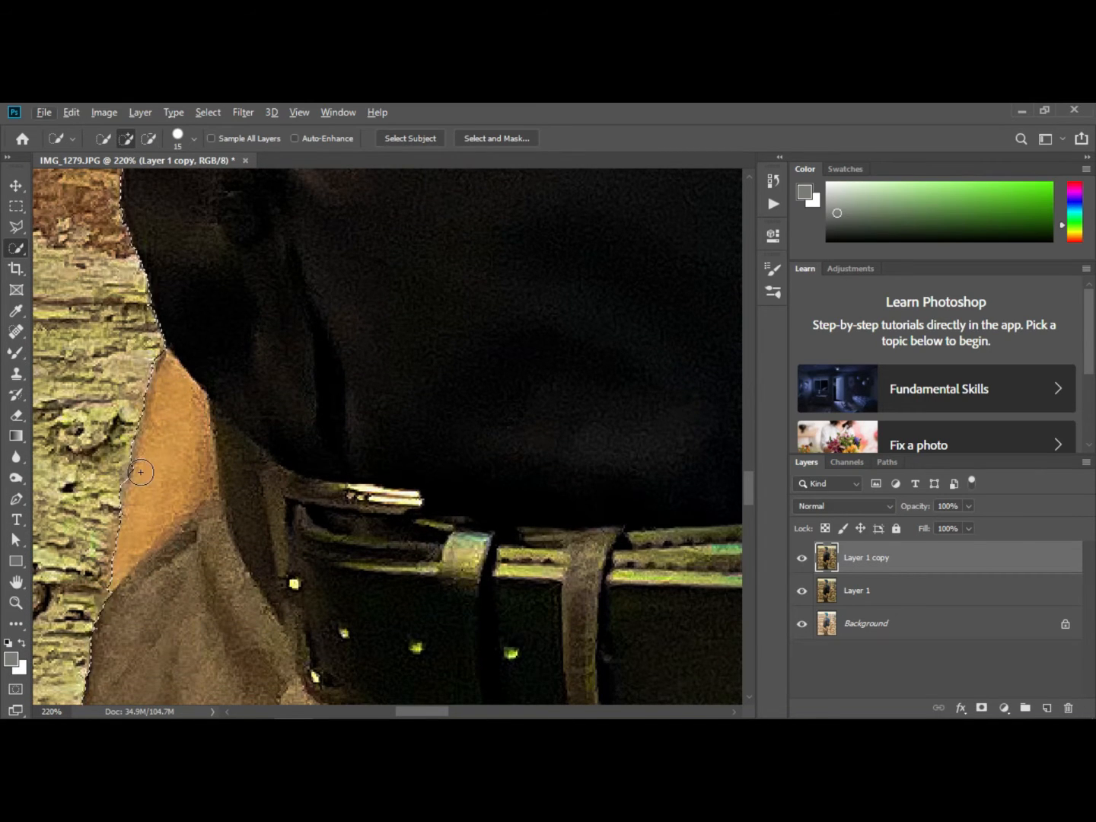
# Correct the selection edge along the front of the trousers, from the belt down over the hip and thigh
pyautogui.scroll(-3, 137, 473)
pyautogui.scroll(-4, 130, 529)
pyautogui.hscroll(-2, 182, 445)
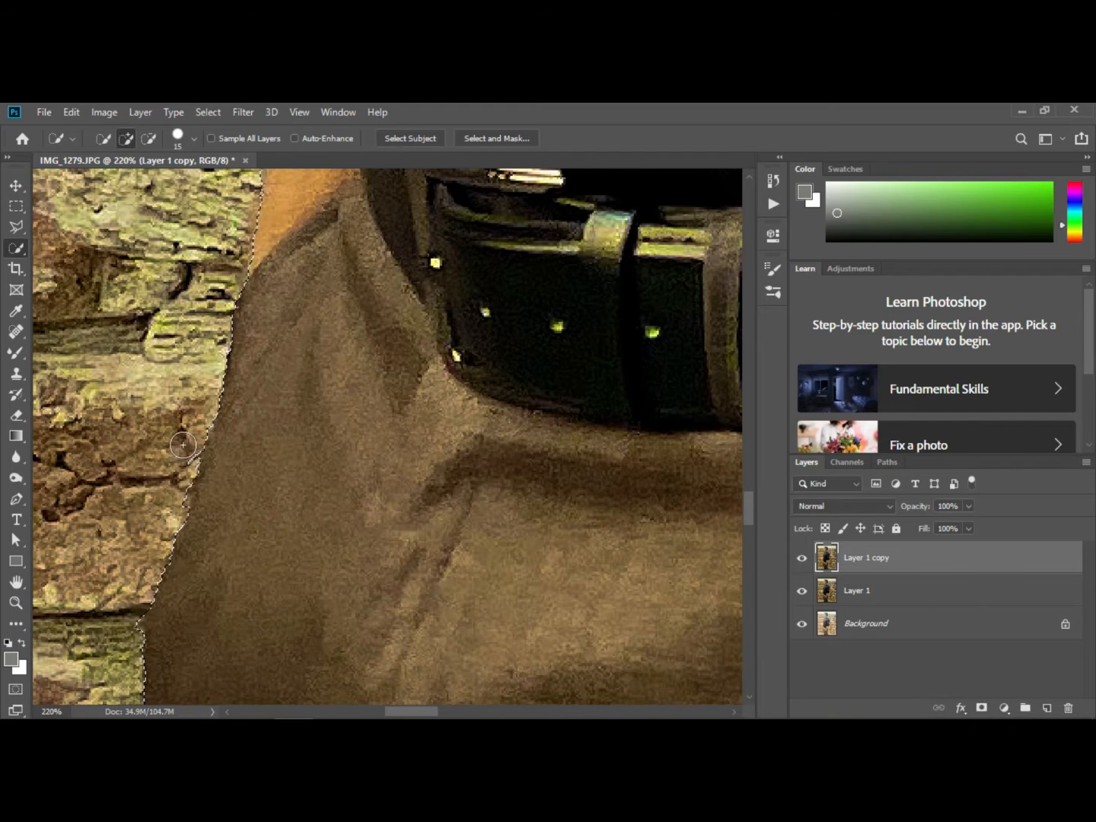
pyautogui.scroll(2, 182, 506)
pyautogui.scroll(-4, 130, 487)
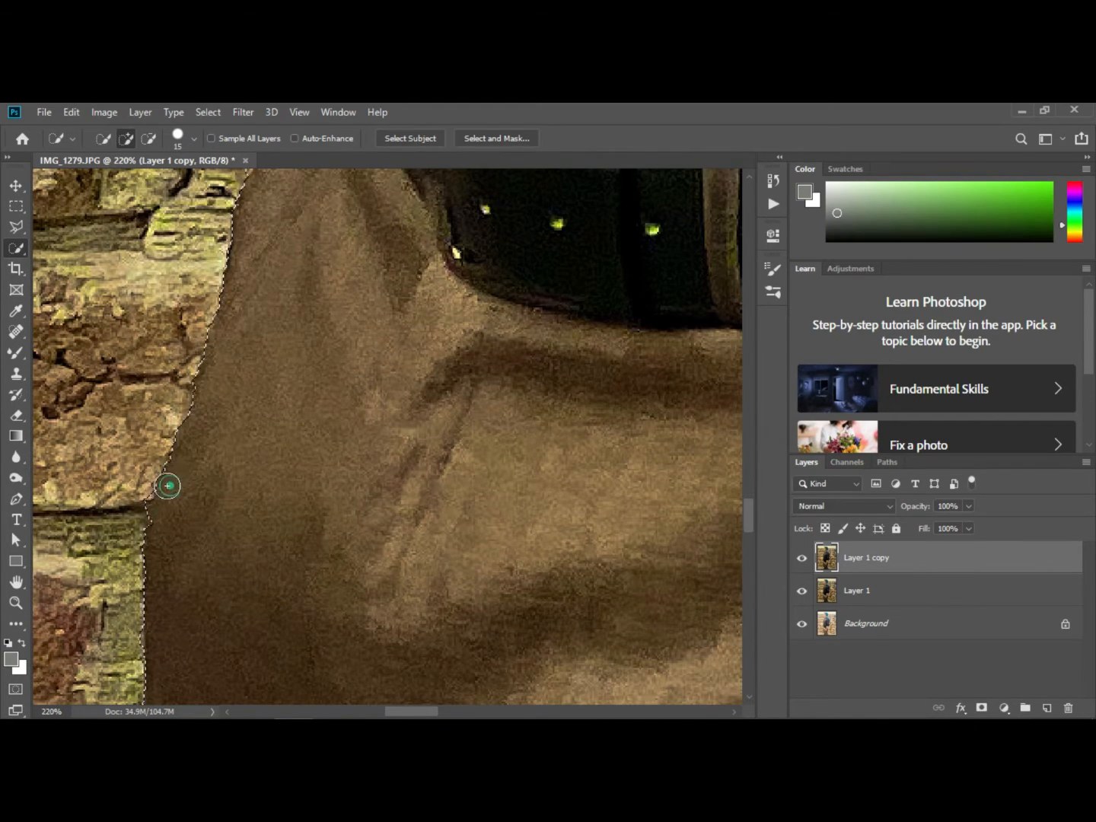
pyautogui.scroll(-8, 133, 517)
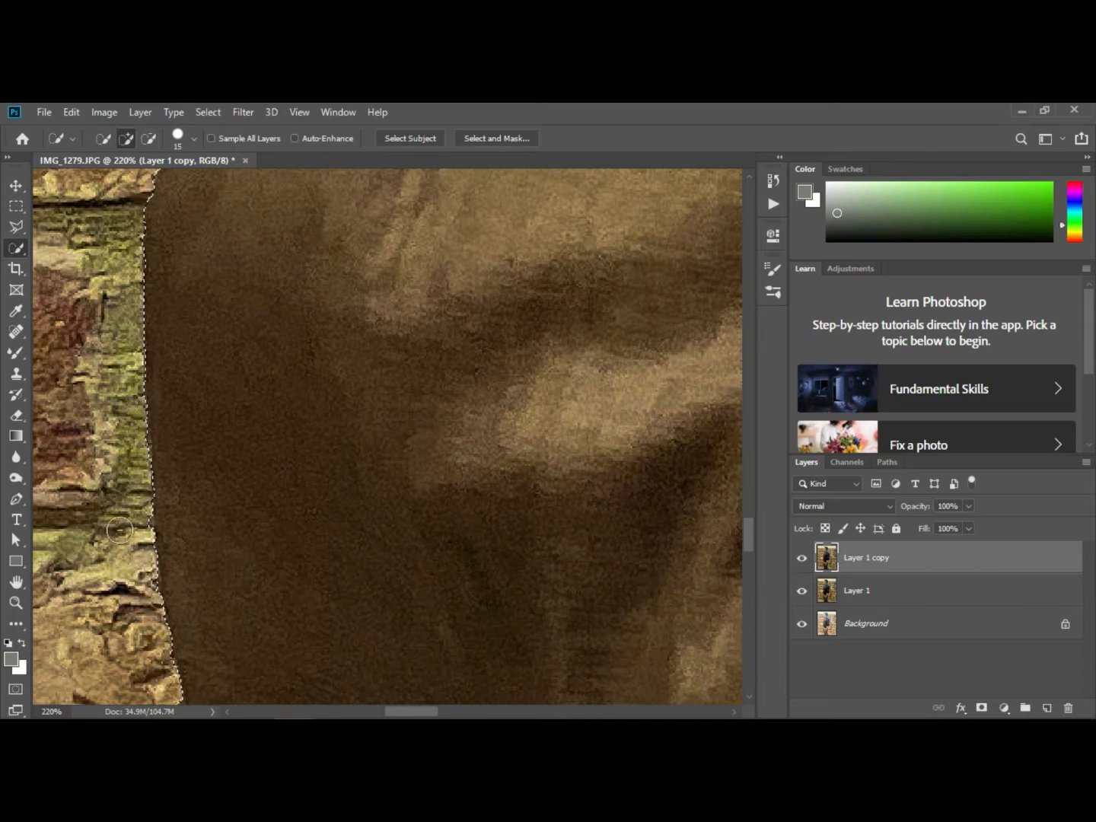
pyautogui.scroll(-4, 171, 485)
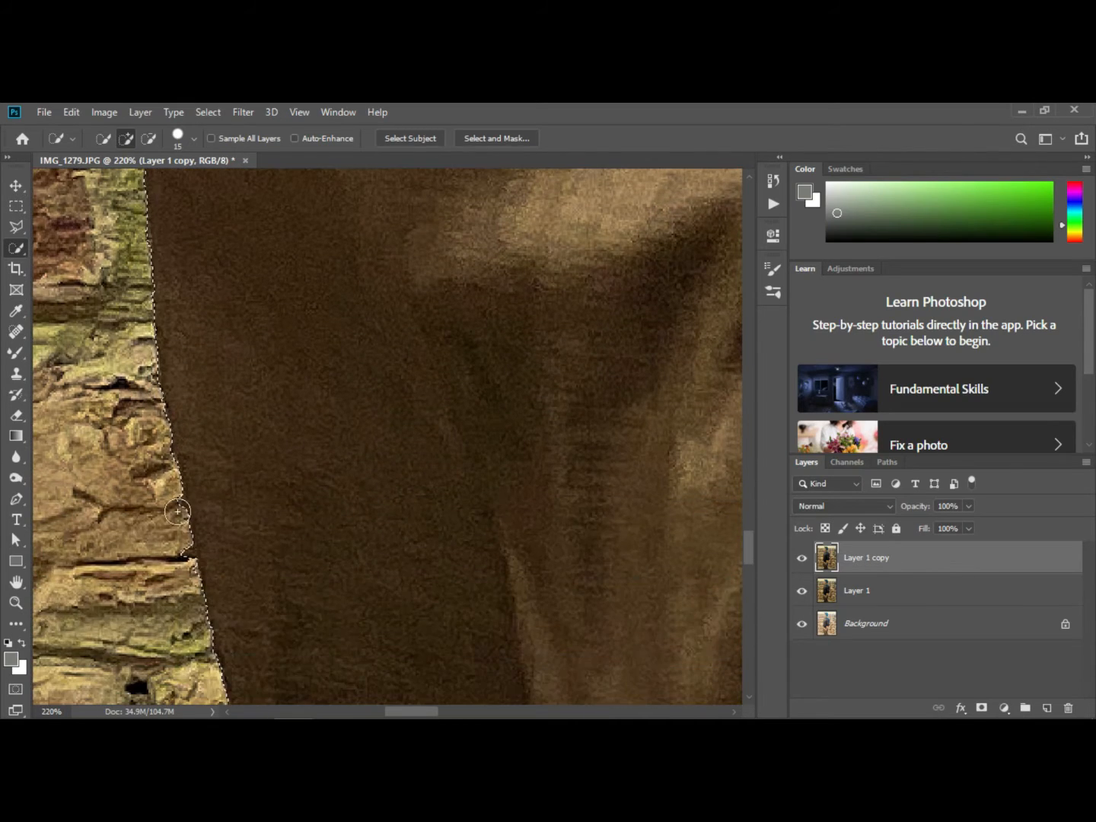
# Subtract leftover brick from the selection along the front trouser leg down to the photo's lower edge
pyautogui.scroll(-6, 205, 485)
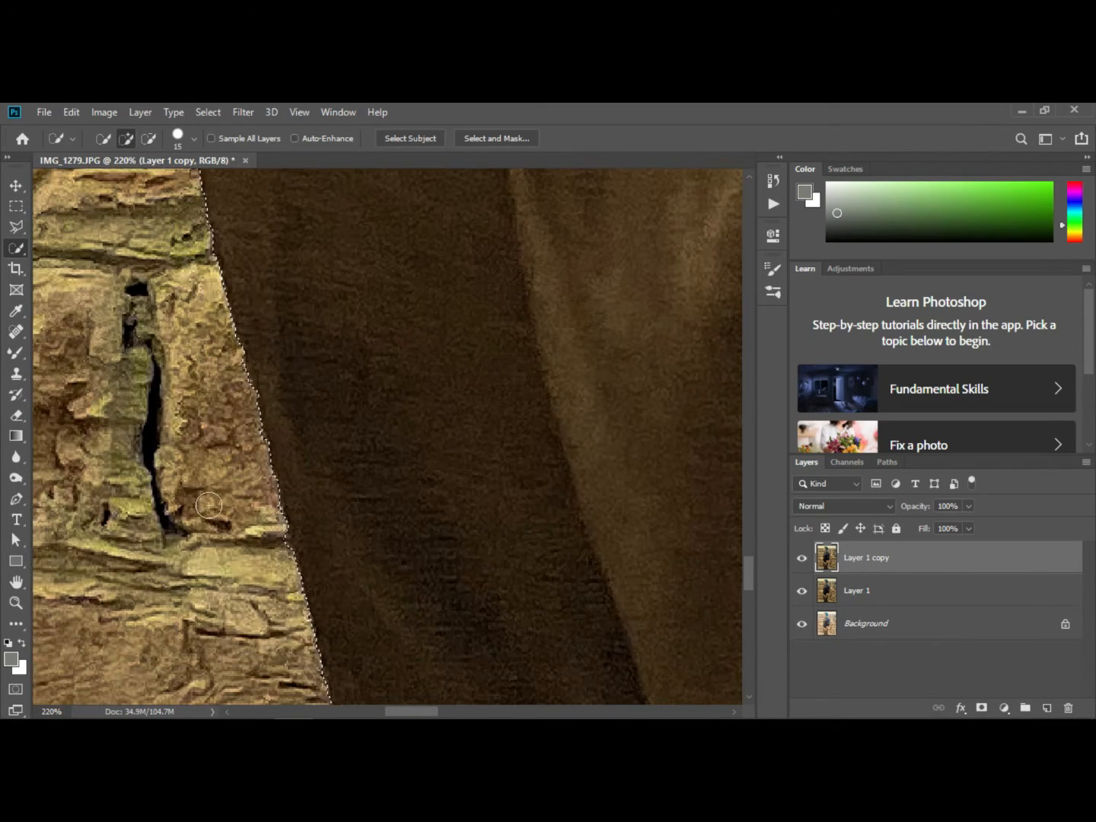
pyautogui.press('alt')
pyautogui.scroll(-5, 270, 314)
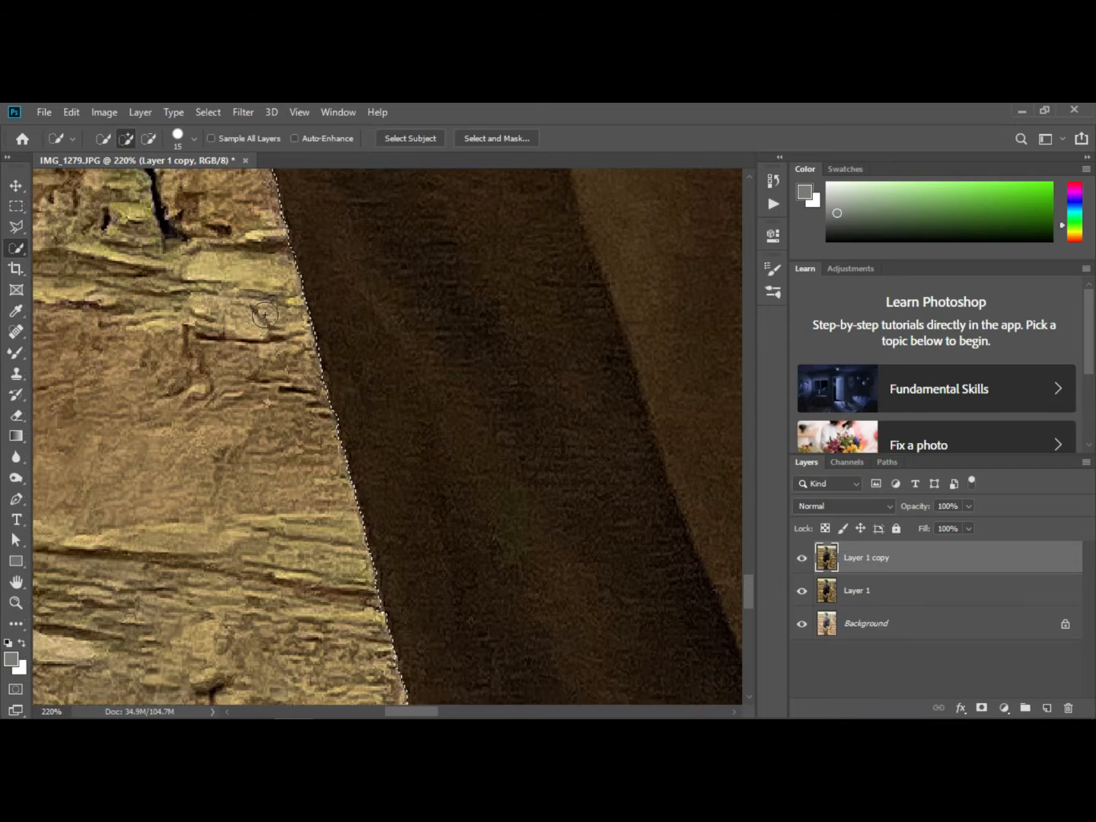
pyautogui.press('alt')
pyautogui.scroll(-10, 294, 352)
pyautogui.press('alt')
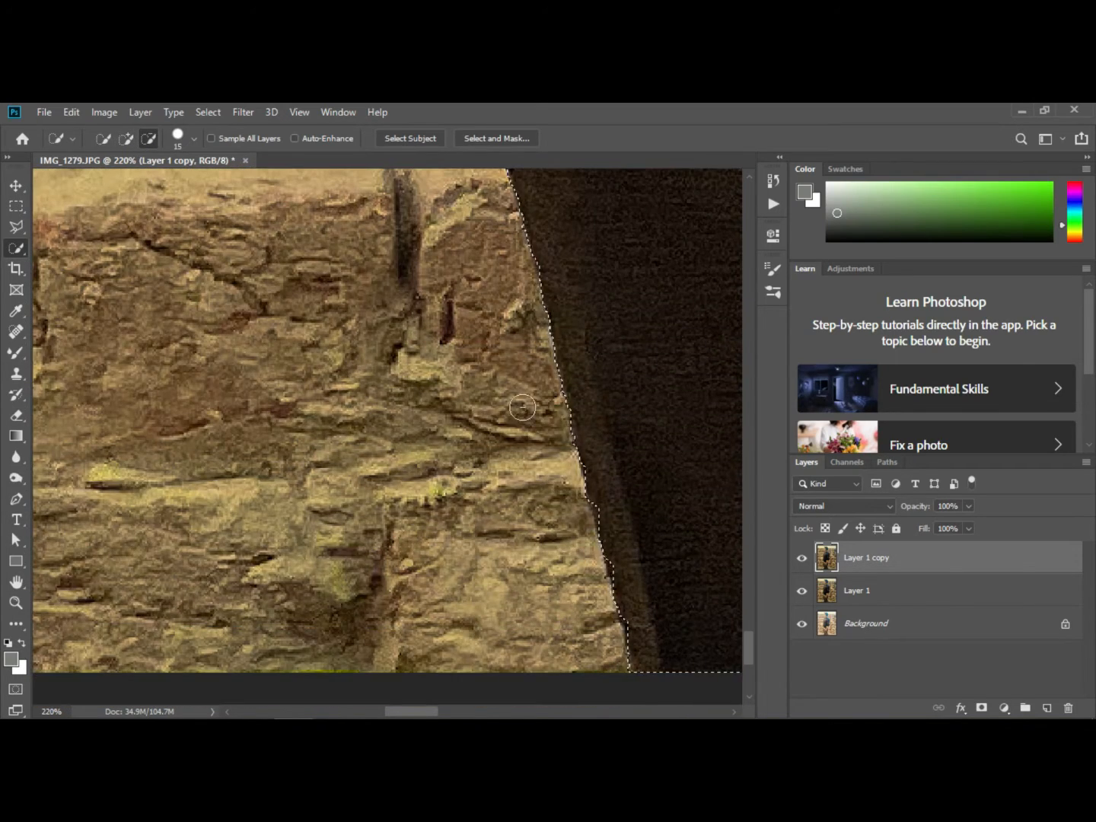
# Refine the selection along the back of the trousers, from the photo's lower edge up past the fabric folds
pyautogui.hscroll(3, 518, 380)
pyautogui.hscroll(12, 532, 432)
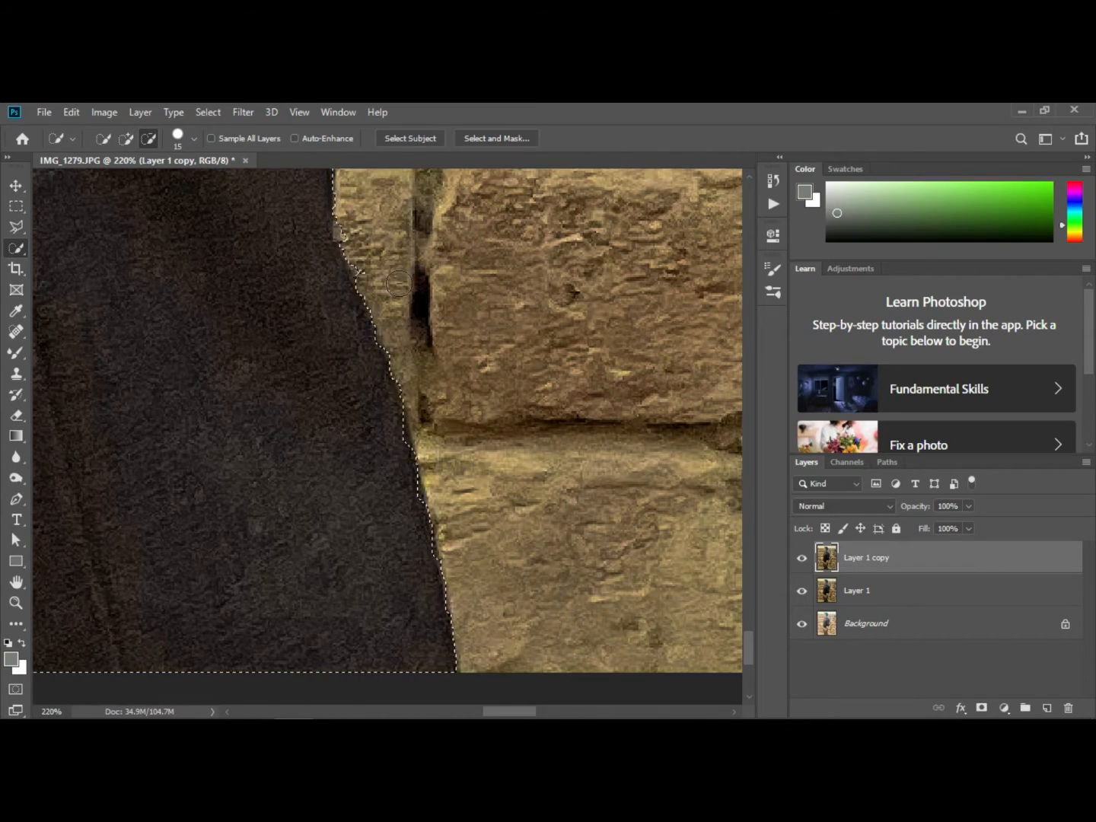
pyautogui.scroll(5, 283, 288)
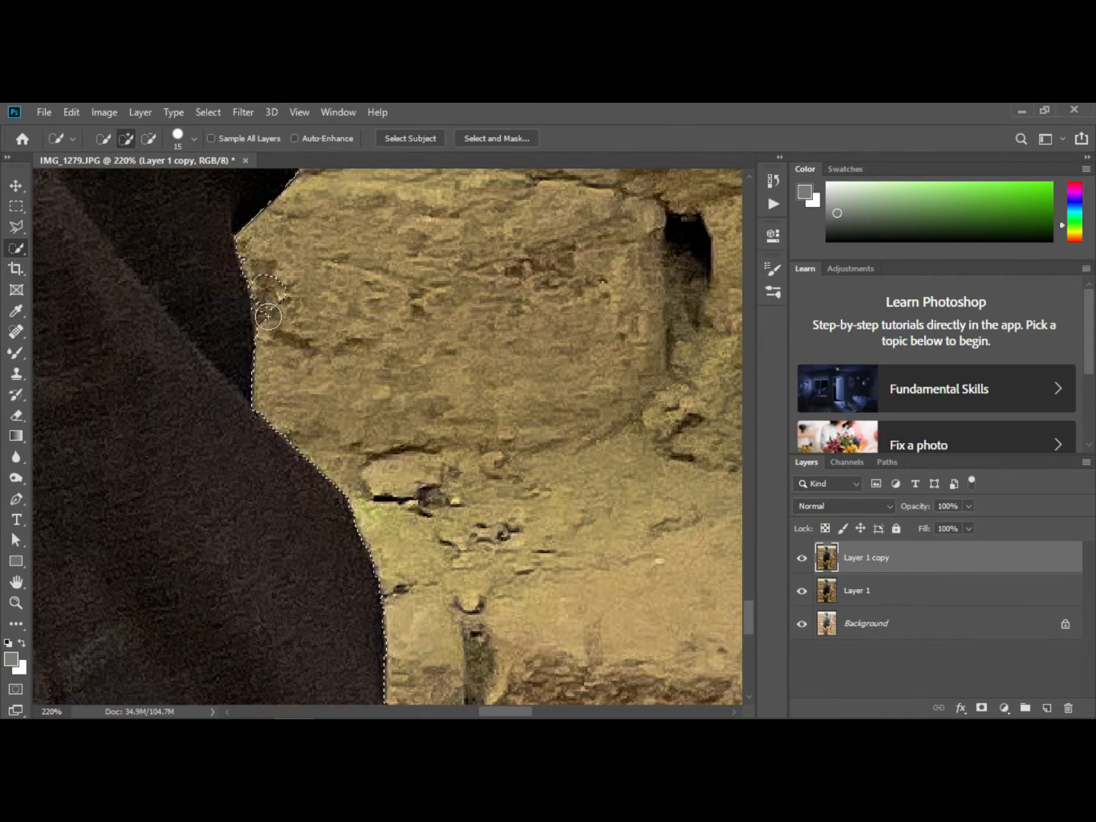
pyautogui.scroll(5, 265, 262)
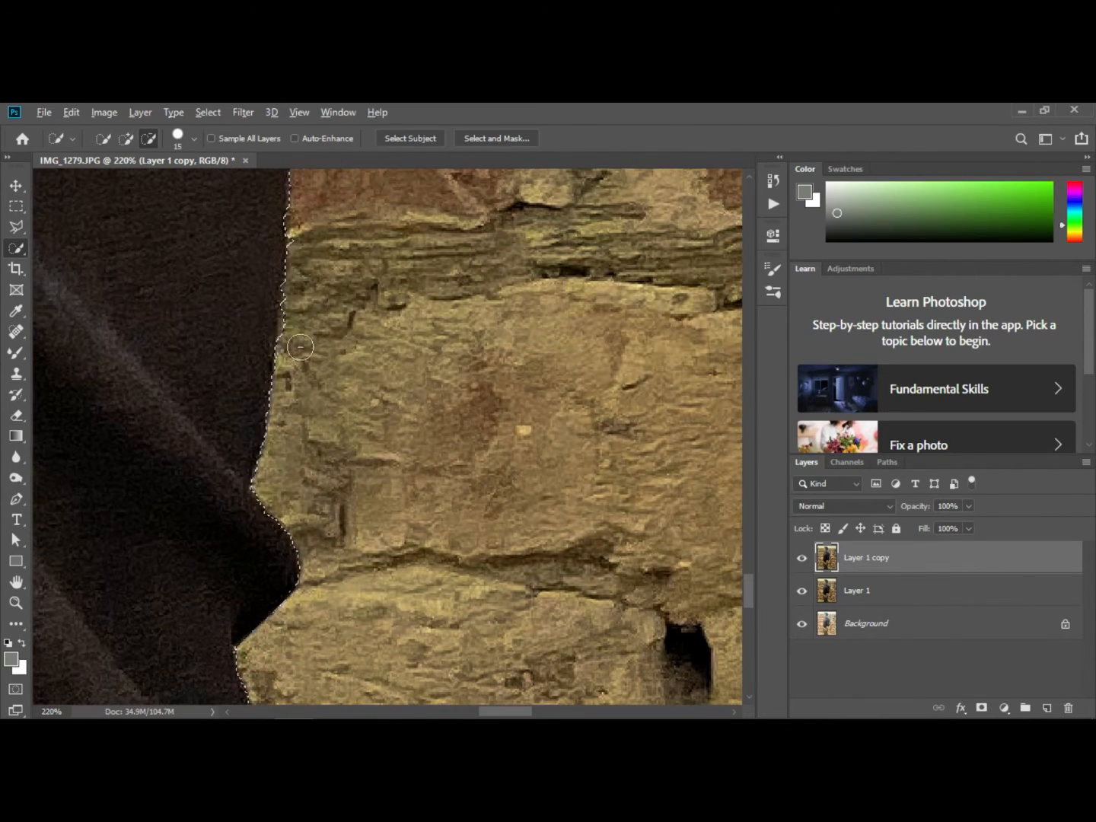
pyautogui.scroll(5, 337, 249)
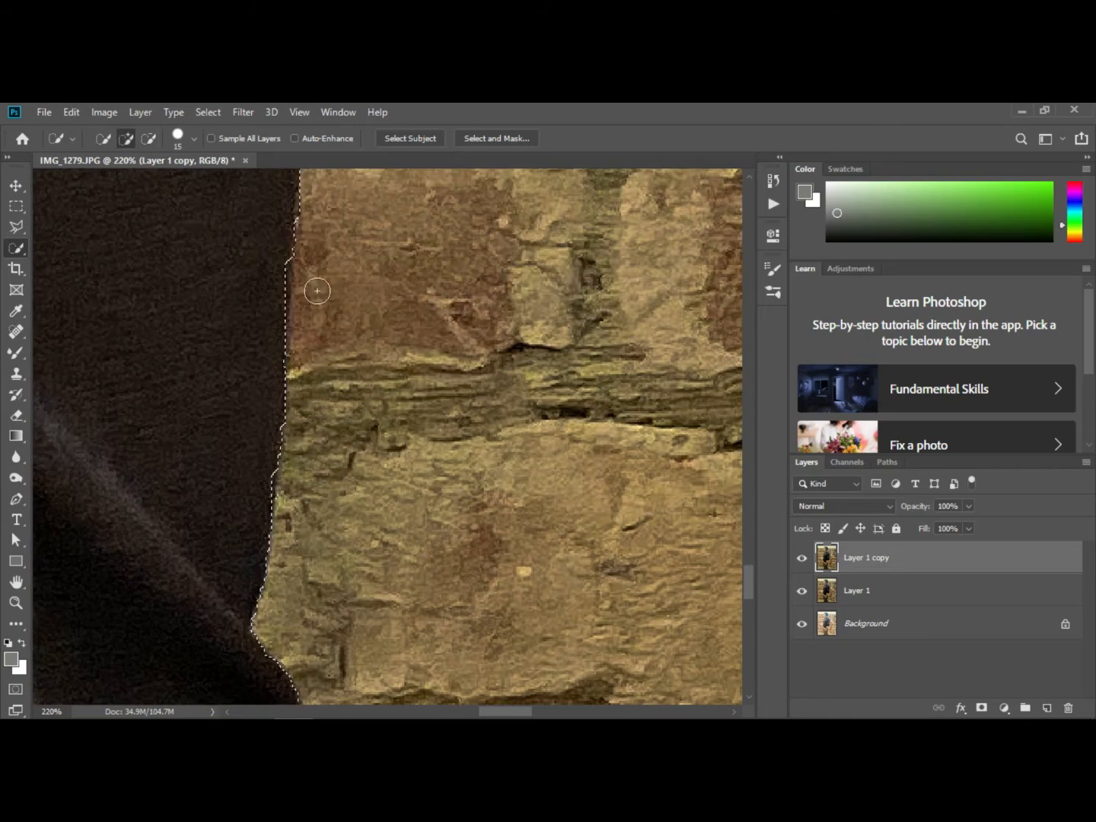
# Remove the dark brick gap and nearby mortar beside the back of the trousers from the selection
pyautogui.scroll(-8, 318, 290)
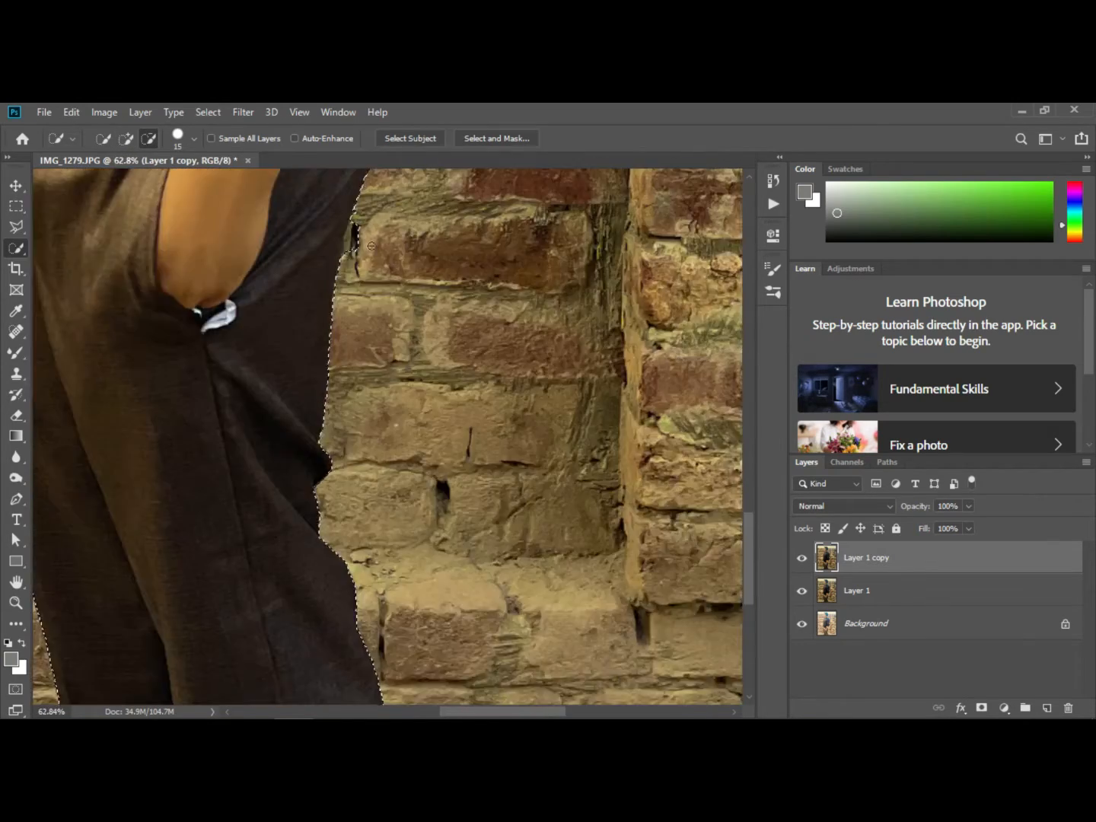
pyautogui.scroll(3, 371, 245)
pyautogui.scroll(4, 339, 274)
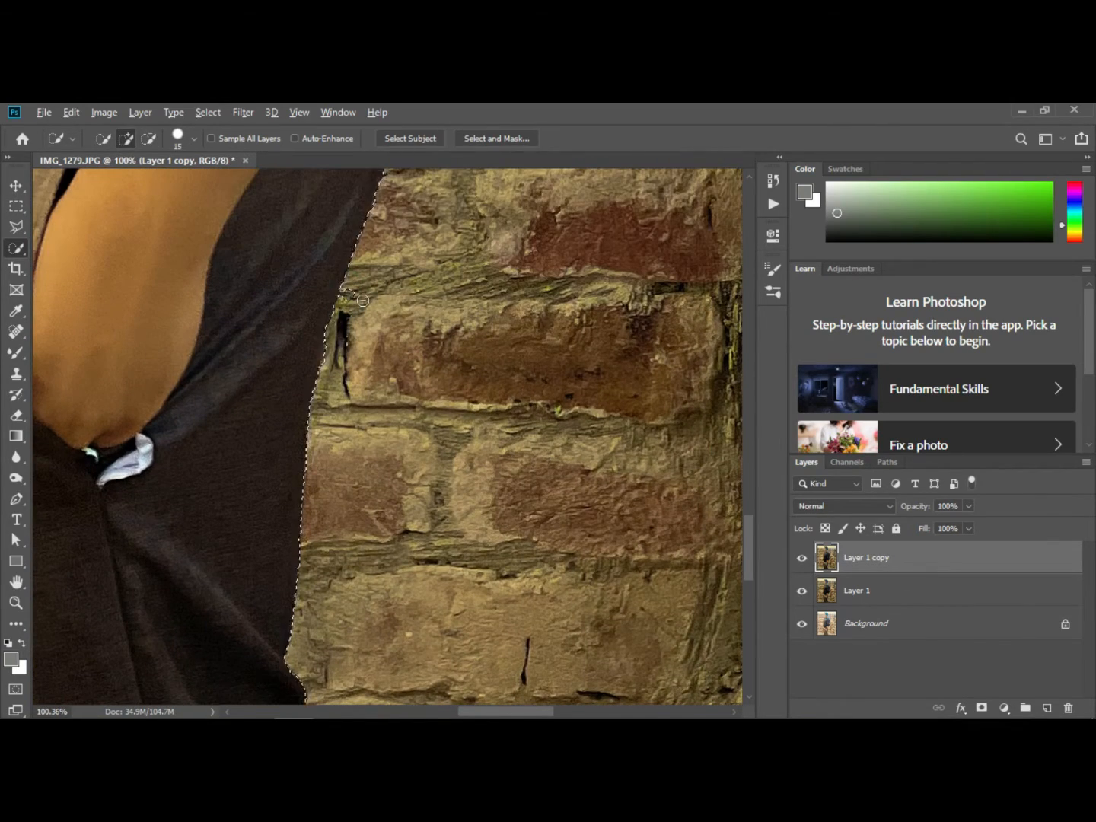
pyautogui.scroll(4, 345, 294)
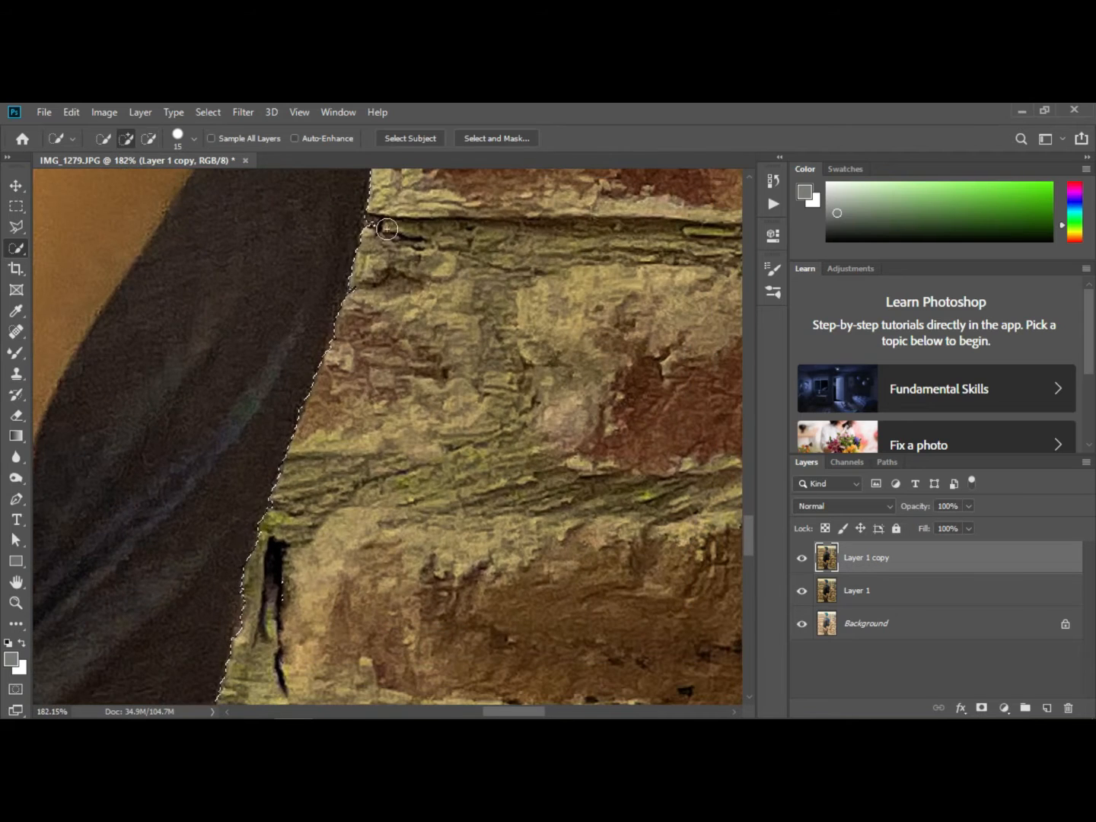
pyautogui.scroll(2, 394, 285)
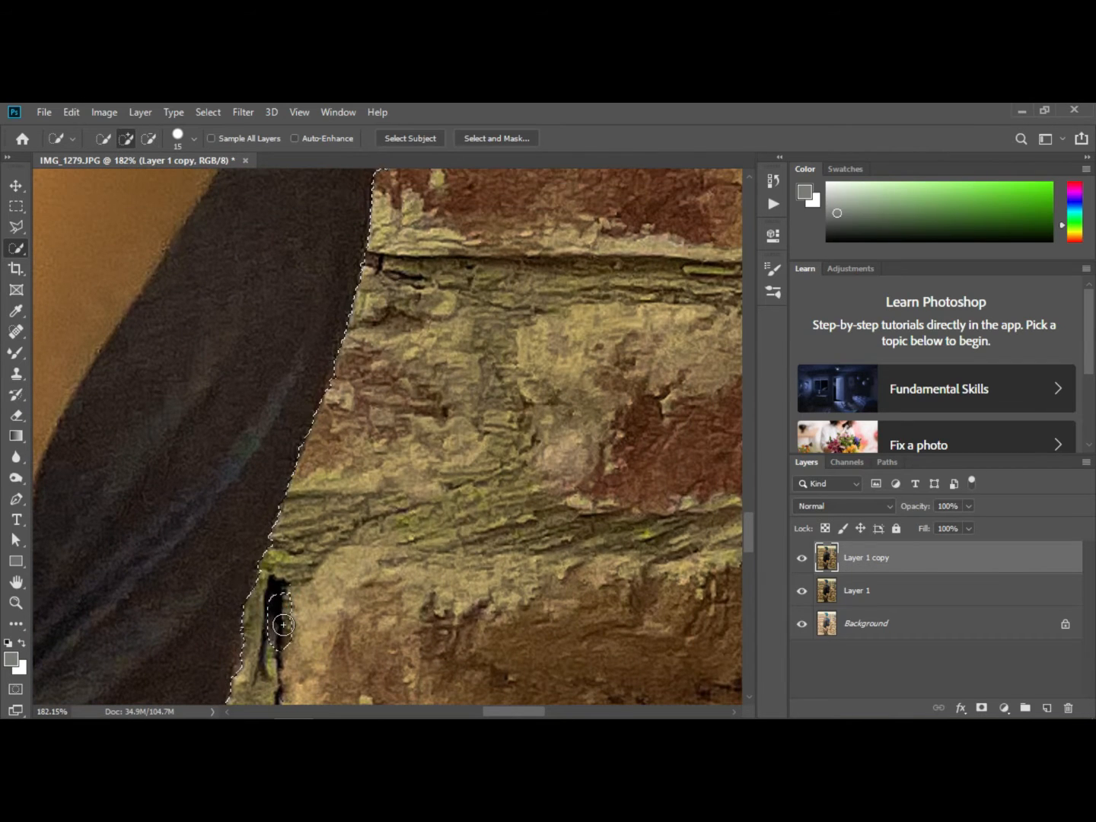
pyautogui.scroll(3, 345, 462)
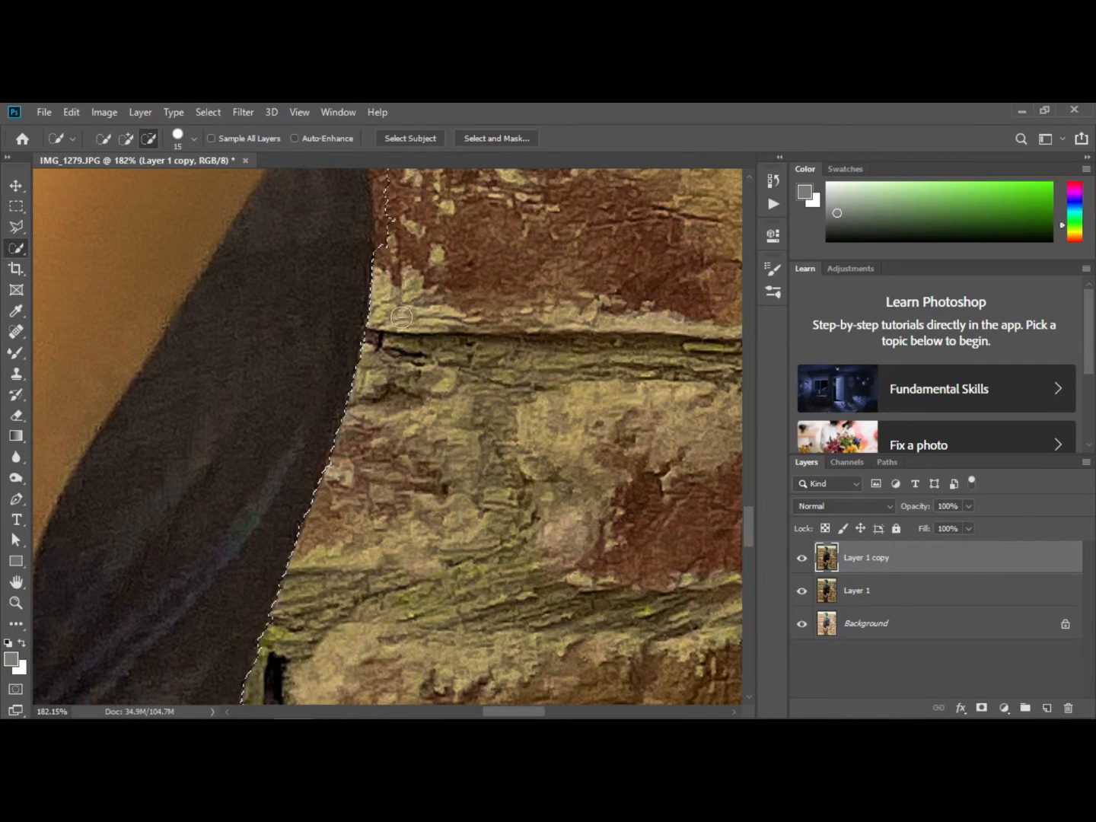
# Subtract the leftover brick from the selection behind the forearm, between the back of the trousers and the rolled sleeve cuff
pyautogui.scroll(3, 401, 317)
pyautogui.scroll(4, 377, 278)
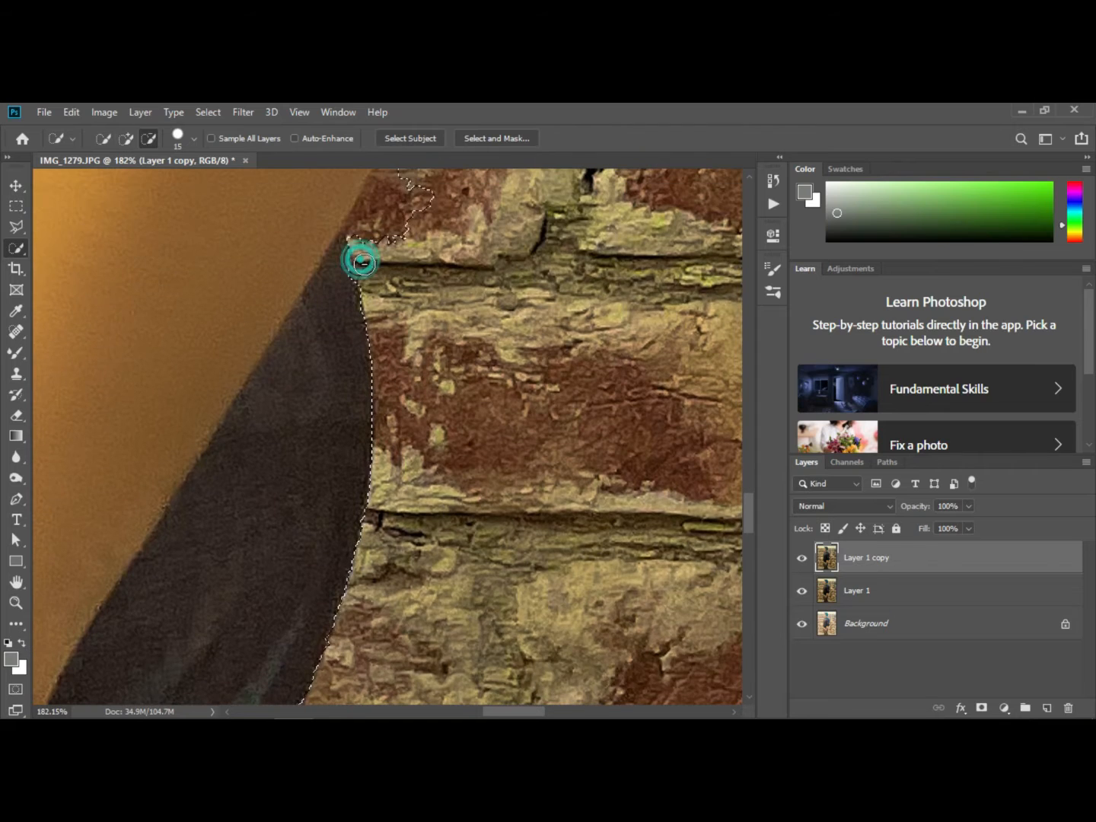
pyautogui.scroll(2, 360, 254)
pyautogui.scroll(8, 406, 264)
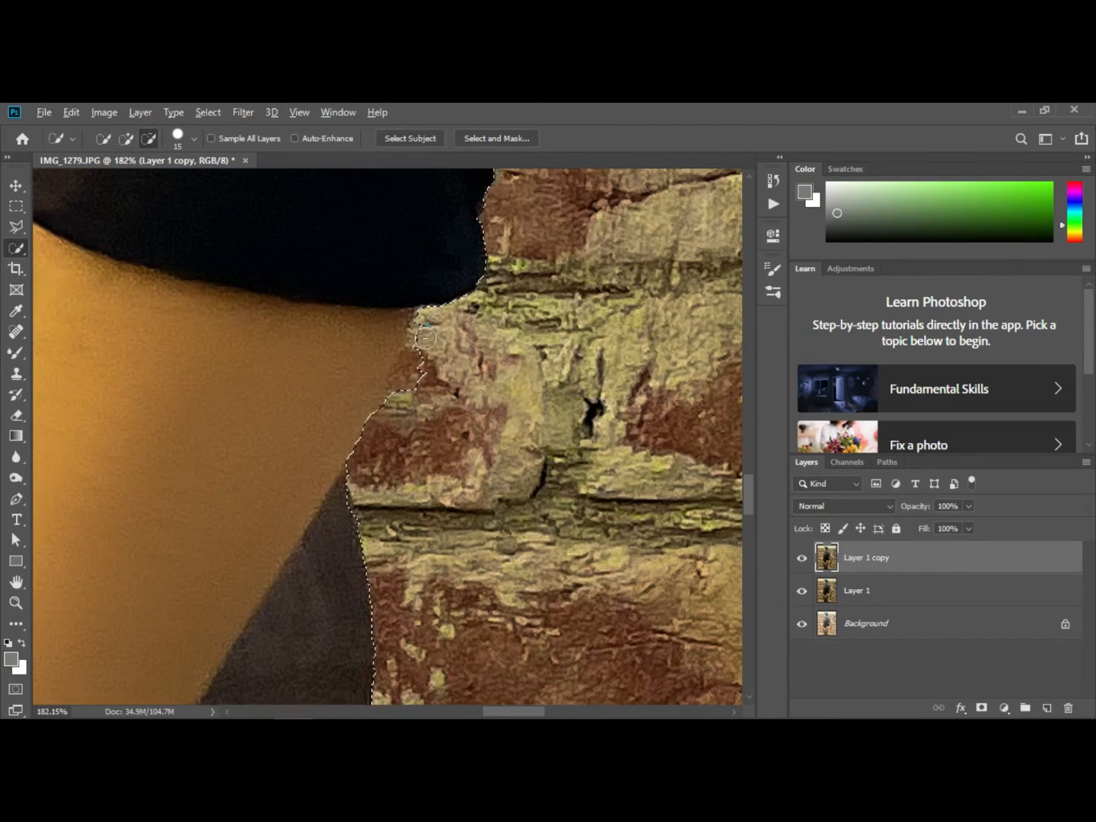
pyautogui.scroll(6, 497, 367)
pyautogui.scroll(-3, 497, 366)
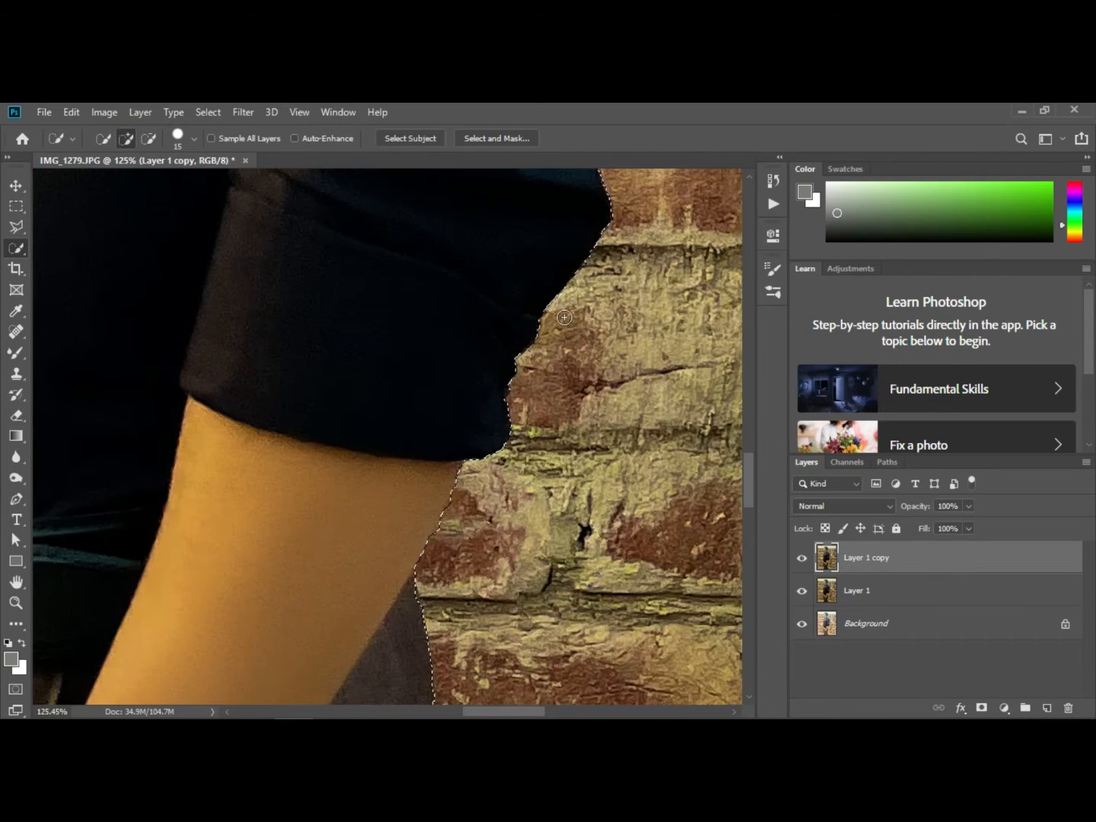
# Trim brick and mortar from the selection along the back of the shirt sleeve, from the elbow up to the shoulder
pyautogui.scroll(6, 605, 284)
pyautogui.keyDown('alt'); pyautogui.click(579, 258); pyautogui.keyUp('alt')
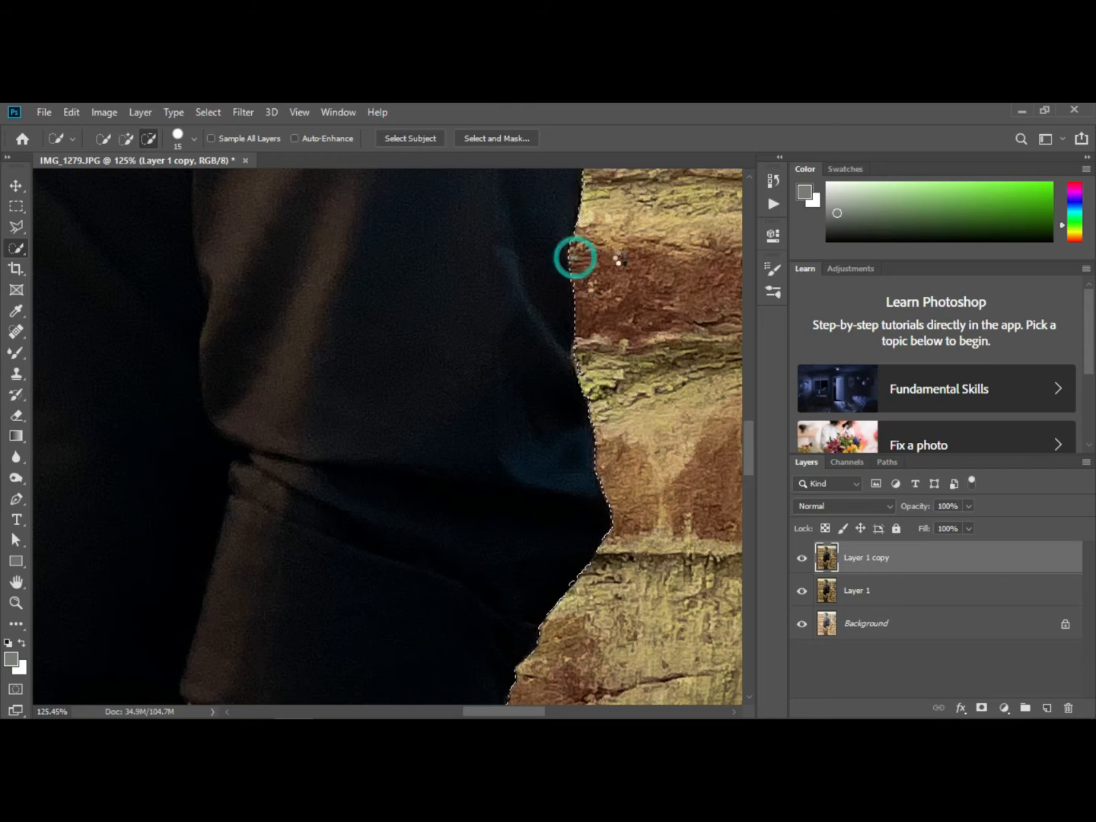
pyautogui.keyDown('alt'); pyautogui.click(580, 364); pyautogui.keyUp('alt')
pyautogui.keyDown('alt'); pyautogui.click(582, 374); pyautogui.keyUp('alt')
pyautogui.scroll(10, 598, 350)
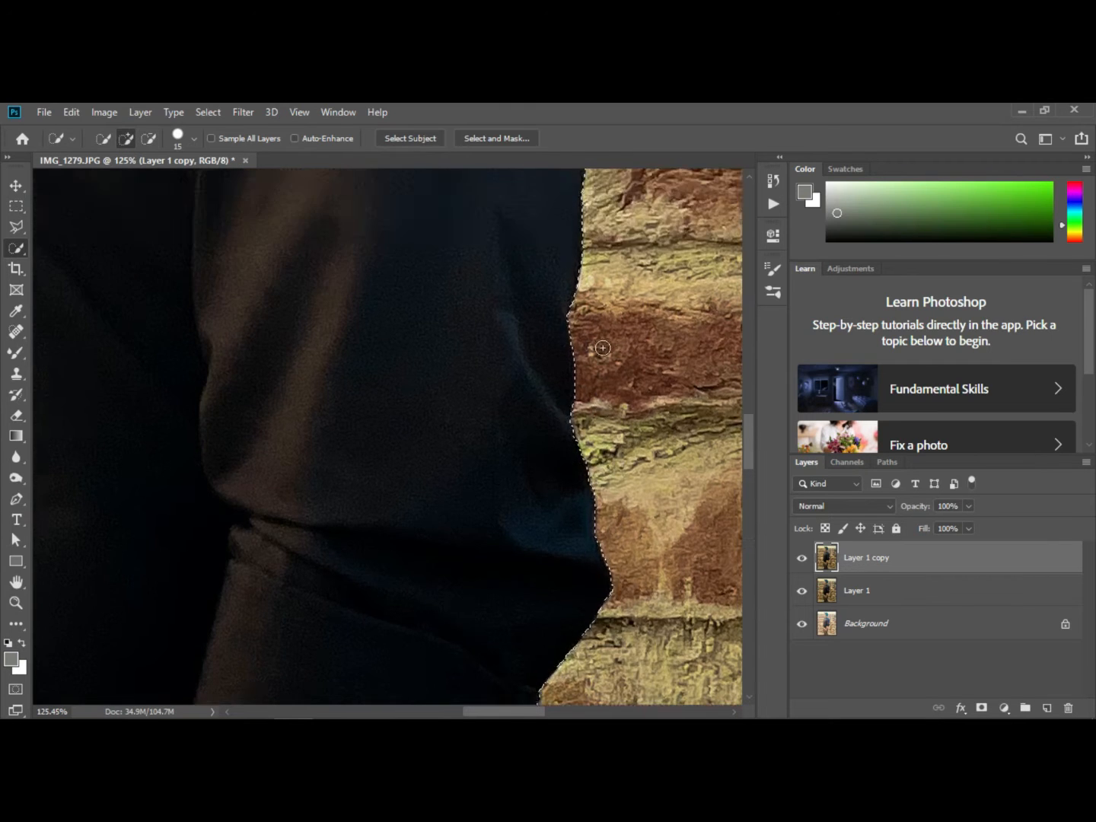
pyautogui.keyDown('alt'); pyautogui.click(606, 400); pyautogui.keyUp('alt')
pyautogui.scroll(3, 607, 399)
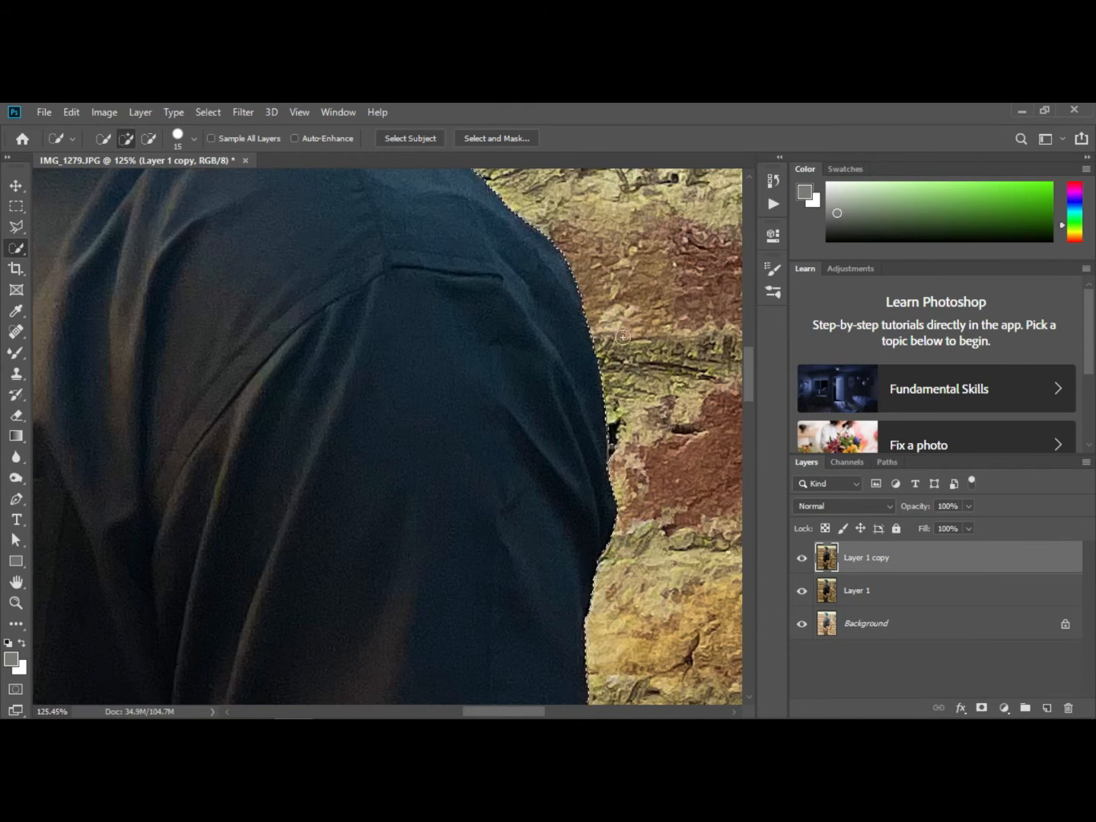
pyautogui.keyDown('alt'); pyautogui.click(615, 460); pyautogui.keyUp('alt')
pyautogui.scroll(3, 539, 333)
pyautogui.scroll(-5, 541, 332)
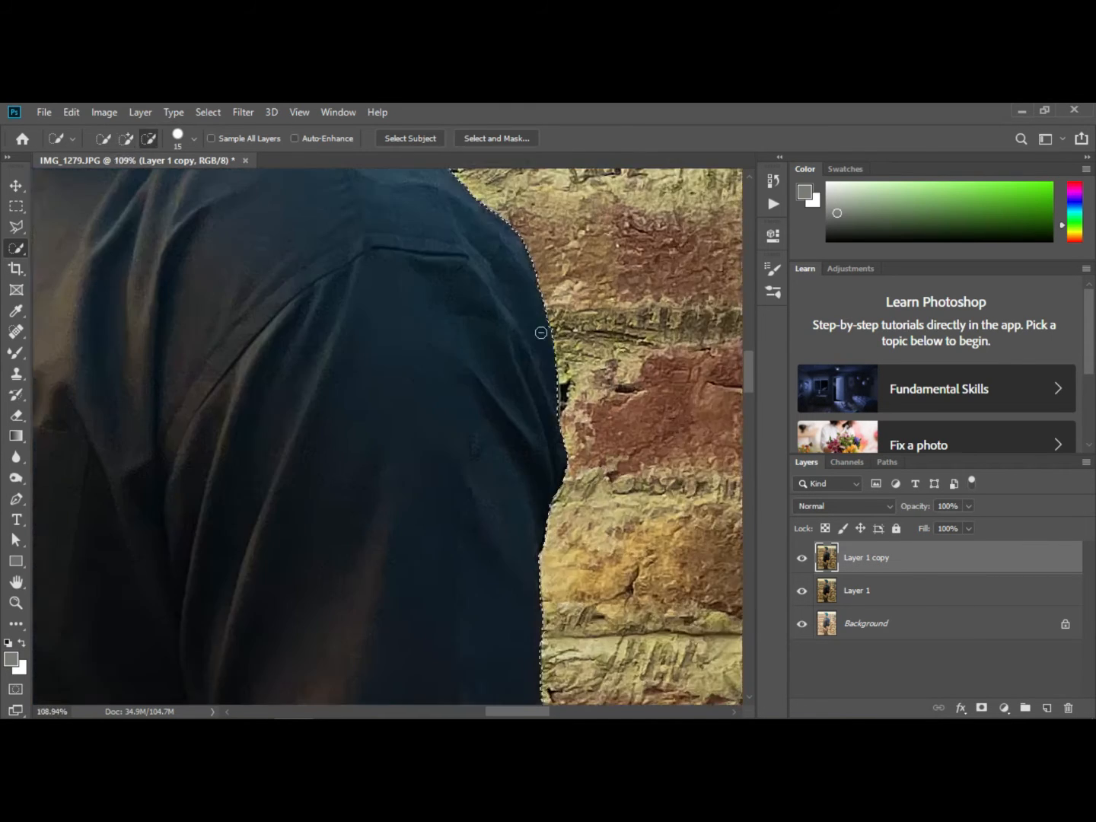
# Remove the brick gap between the hair, nape and shirt collar from the selection, keeping the neck edge selected
pyautogui.scroll(4, 540, 331)
pyautogui.scroll(2, 343, 278)
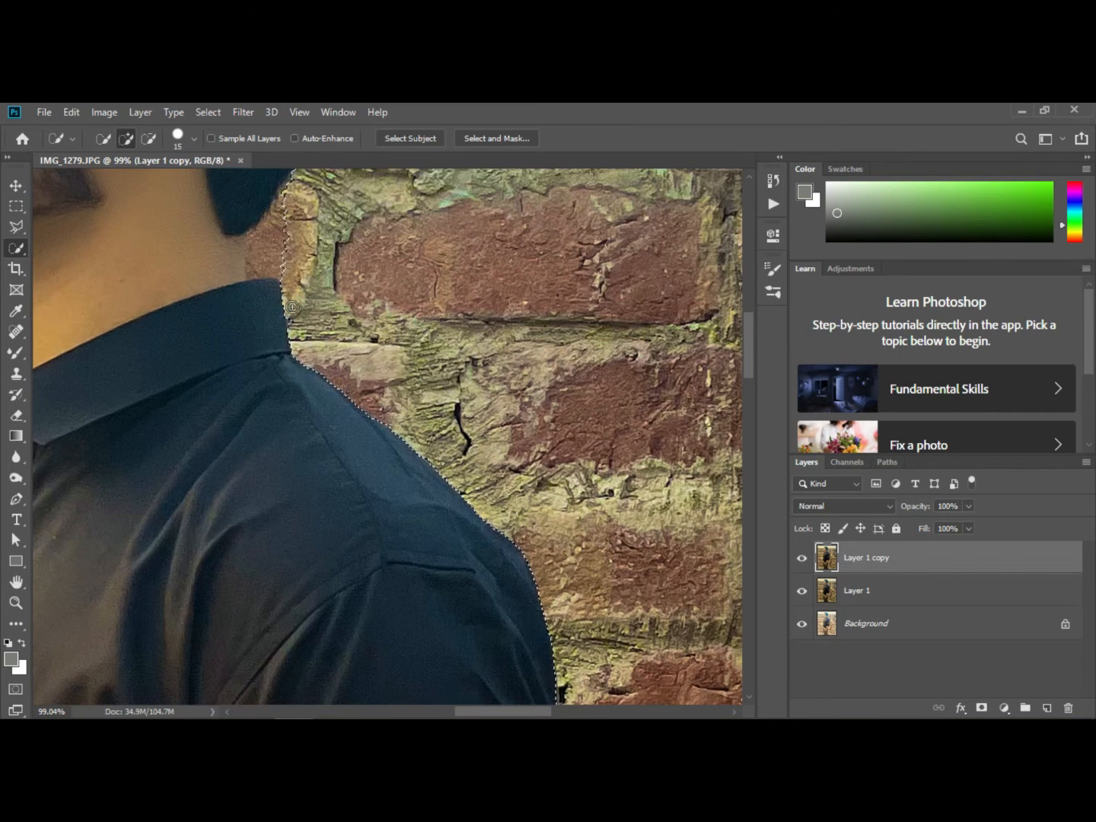
pyautogui.scroll(2, 266, 359)
pyautogui.click(266, 358)
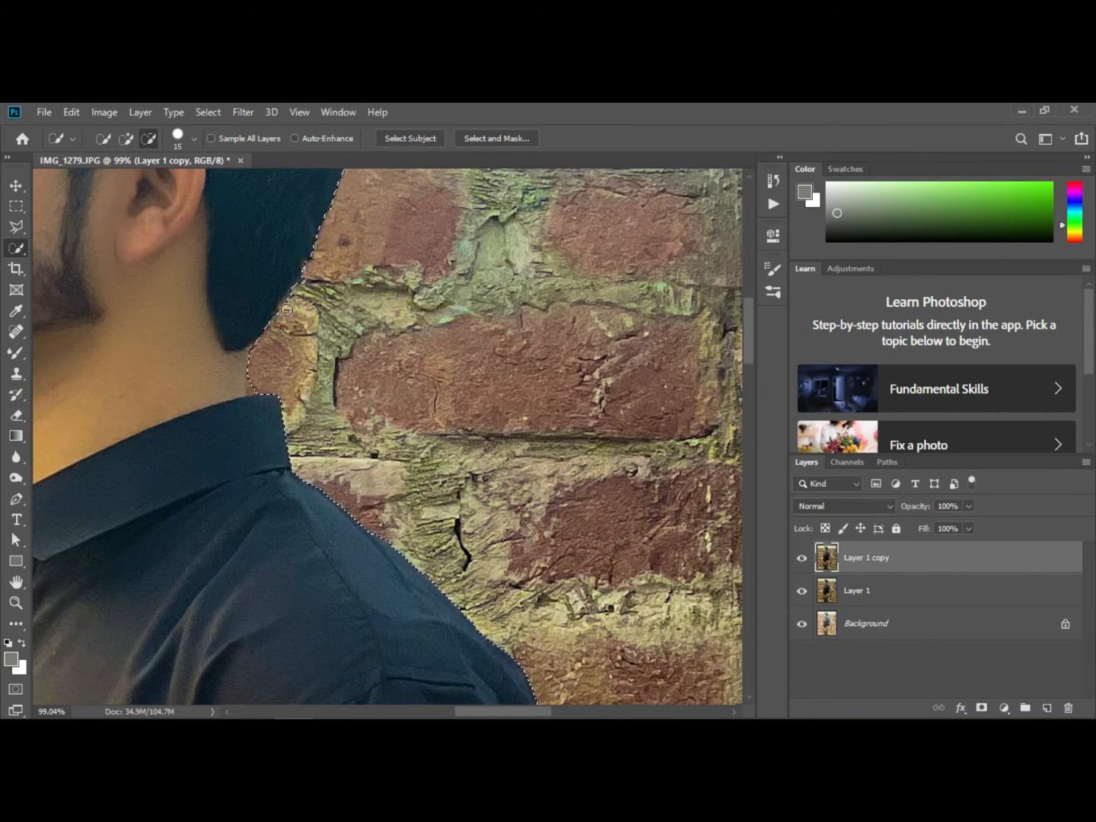
pyautogui.click(247, 381)
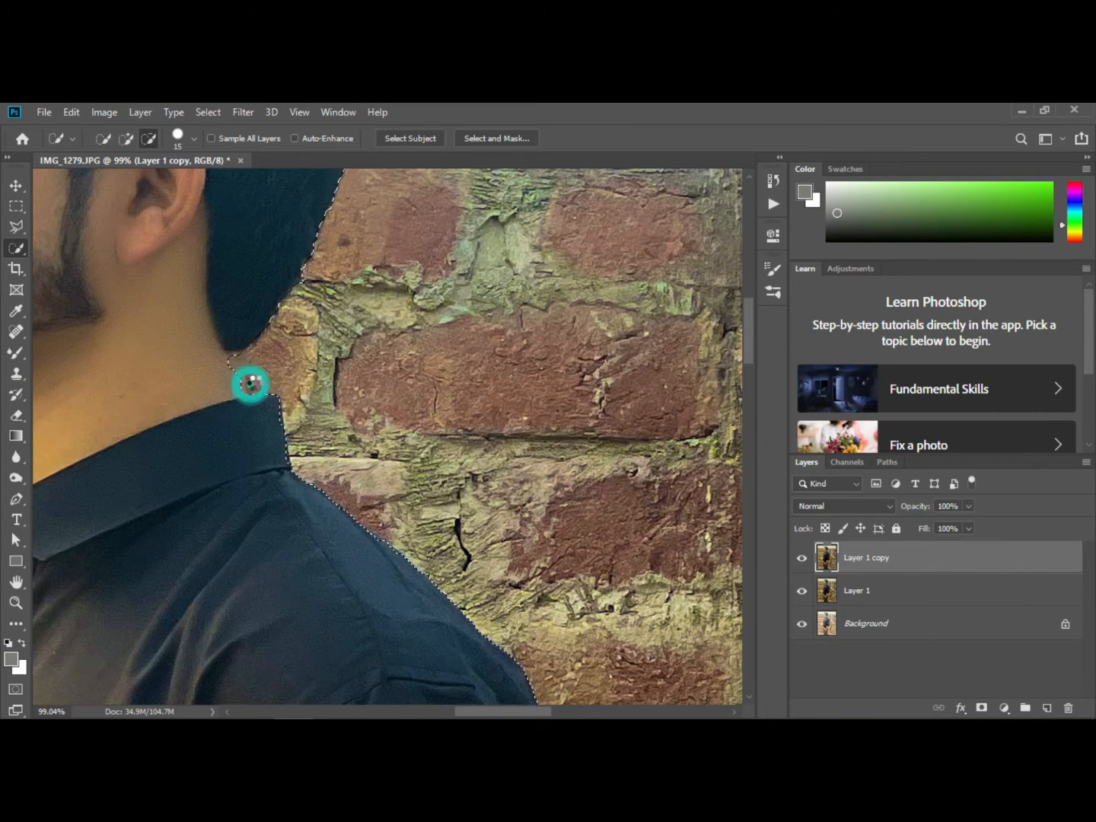
pyautogui.click(235, 346)
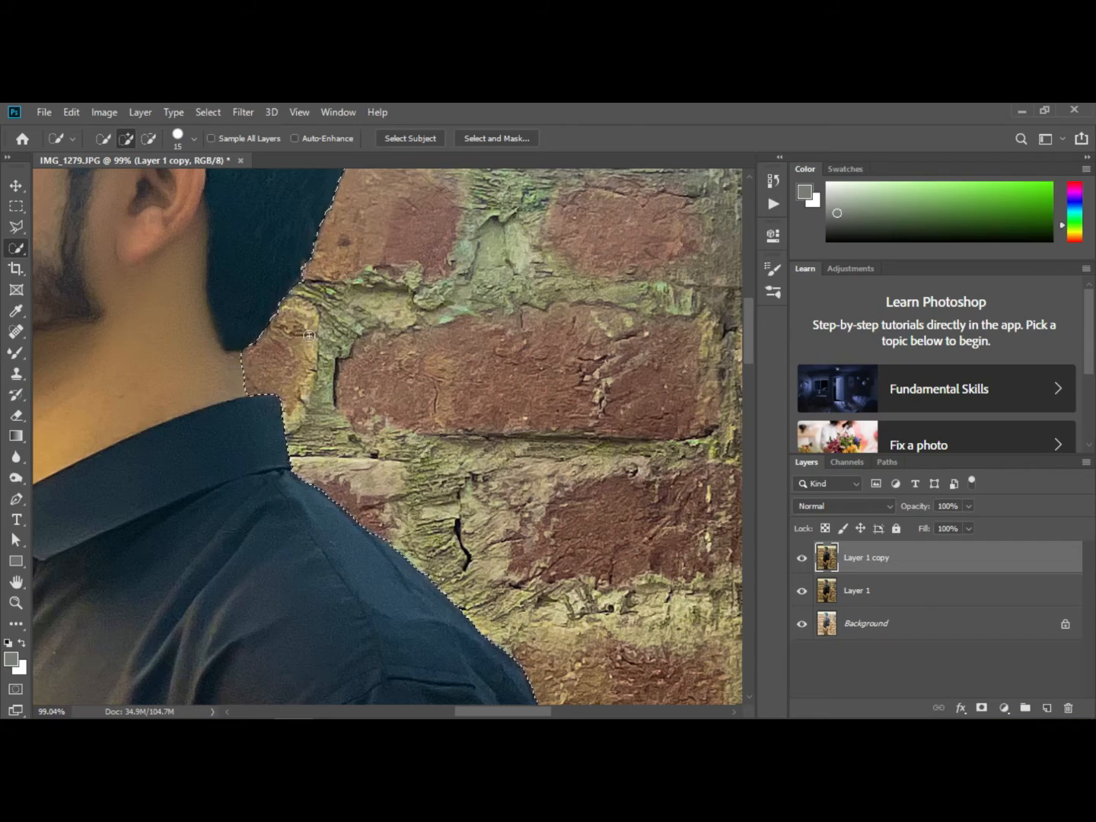
# Correct the selection around the pointed front tip of the shirt collar so it follows the fabric
pyautogui.scroll(6, 379, 435)
pyautogui.click(16, 602)
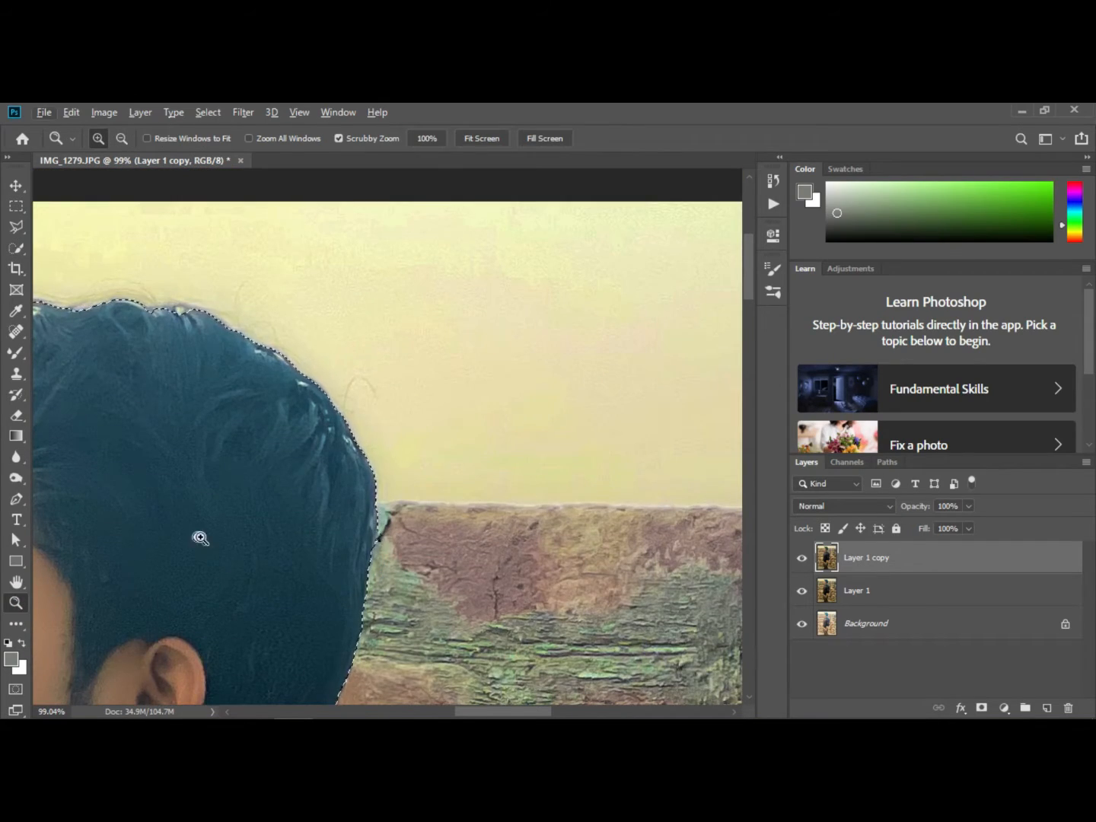
pyautogui.hotkey('ctrl', '0')
pyautogui.click(340, 320)
pyautogui.click(340, 320)
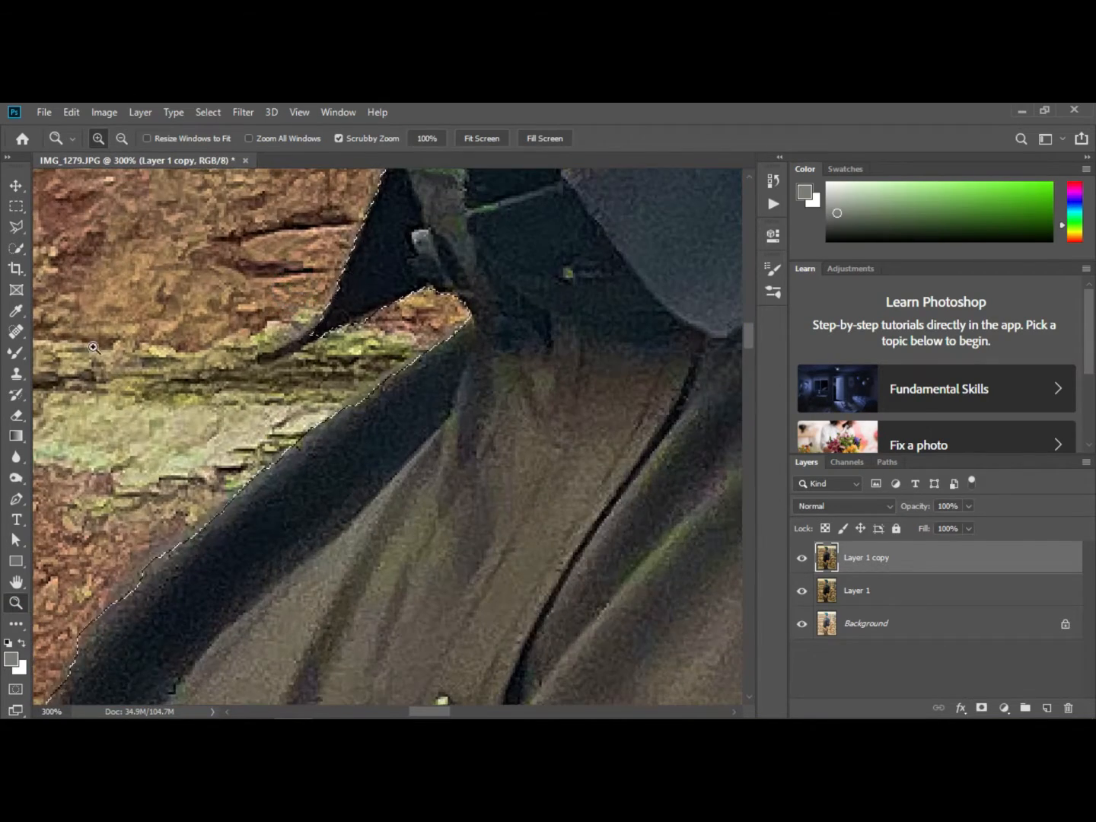
pyautogui.press('w')
pyautogui.moveTo(318, 329); pyautogui.dragTo(267, 354)
pyautogui.press('alt')
pyautogui.keyDown('alt'); pyautogui.click(272, 338); pyautogui.keyUp('alt')
pyautogui.keyDown('alt'); pyautogui.click(275, 340); pyautogui.keyUp('alt')
pyautogui.moveTo(291, 352); pyautogui.dragTo(264, 357)
# Refine the selection along the face profile, from the bearded chin over the lips to the underside of the nose
pyautogui.click(16, 603)
pyautogui.rightClick(253, 561)
pyautogui.click(286, 571)
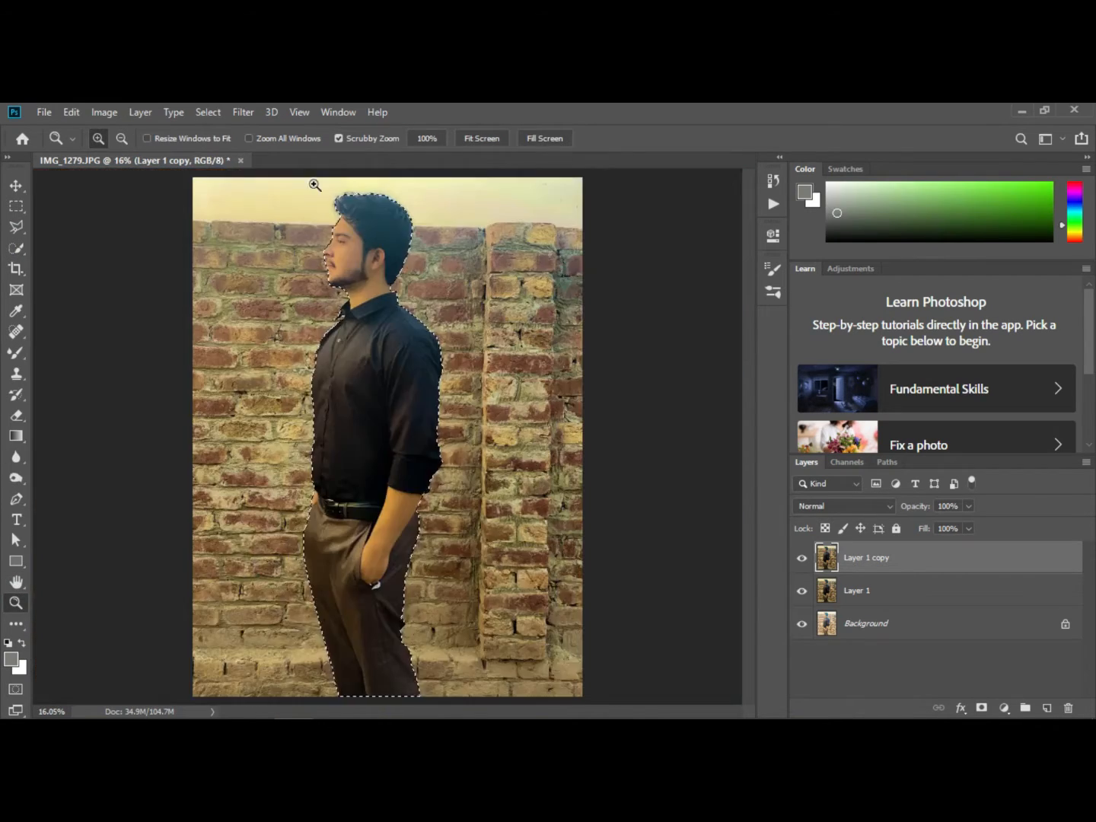
pyautogui.click(282, 201)
pyautogui.click(283, 202)
pyautogui.click(285, 333)
pyautogui.click(285, 332)
pyautogui.click(285, 333)
pyautogui.click(16, 248)
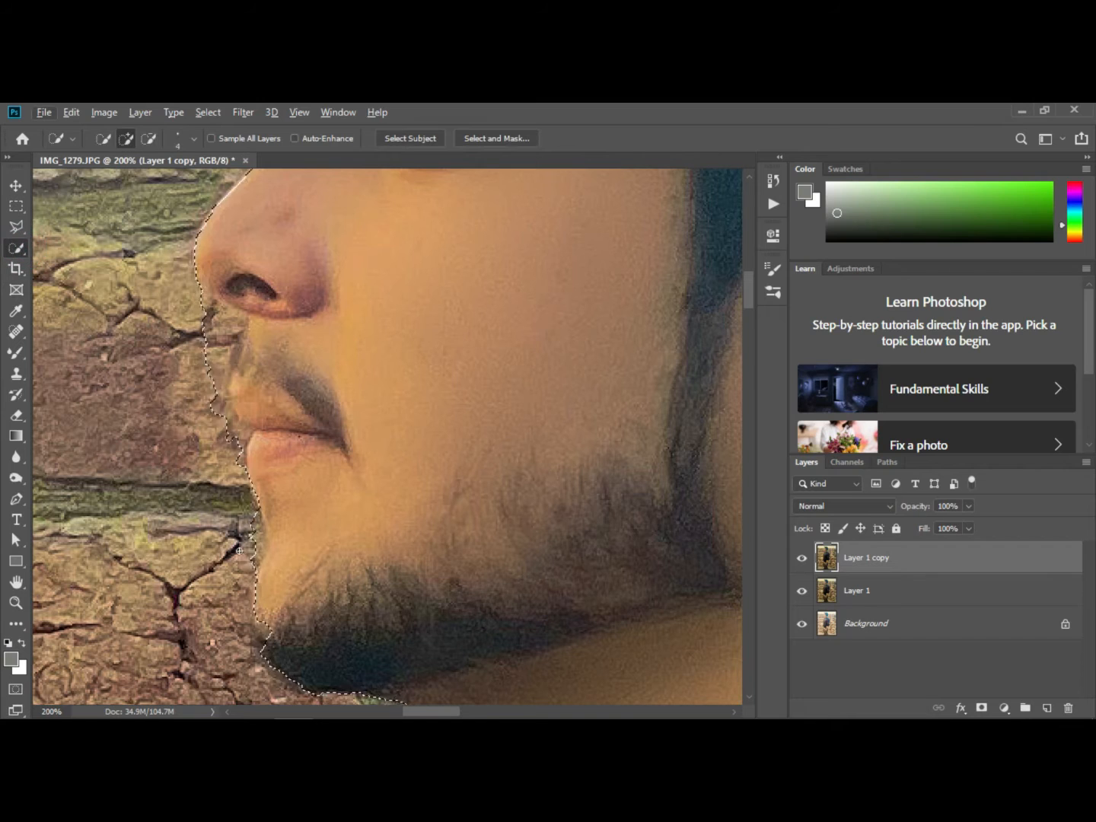
pyautogui.click(278, 624)
pyautogui.moveTo(278, 625)
pyautogui.mouseDown()
pyautogui.moveTo(228, 465)
pyautogui.moveTo(212, 322)
pyautogui.mouseUp()
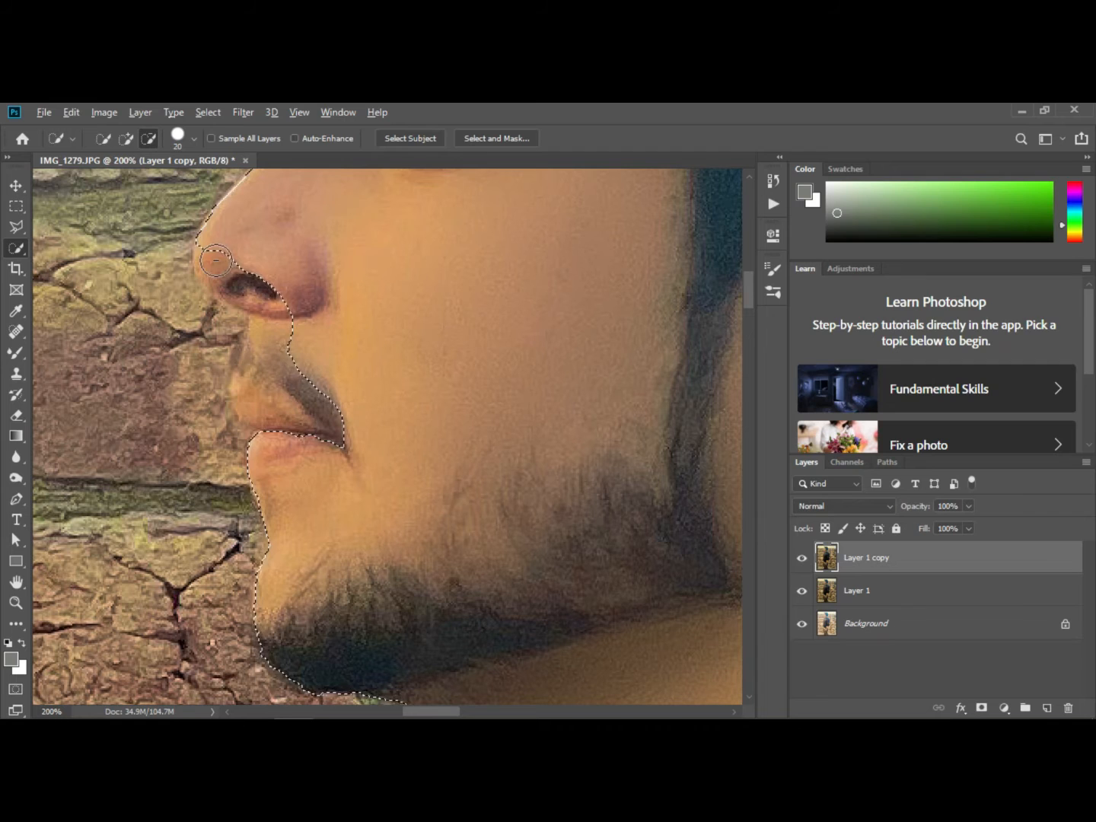
pyautogui.moveTo(211, 257); pyautogui.dragTo(269, 303)
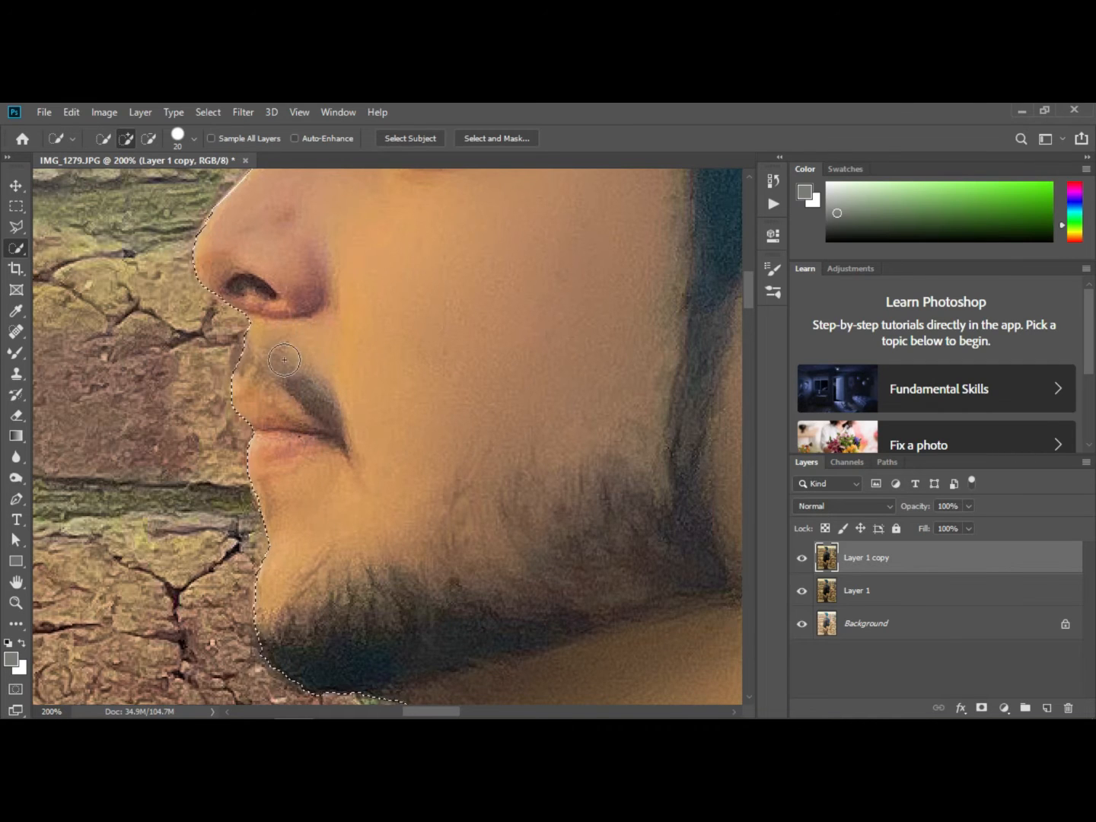
# Refine the selection edge from the bridge of the nose past the brow and up the forehead, removing leftover brick
pyautogui.scroll(5, 282, 319)
pyautogui.press('alt')
pyautogui.moveTo(302, 253)
pyautogui.mouseDown()
pyautogui.moveTo(304, 198)
pyautogui.moveTo(303, 259)
pyautogui.moveTo(278, 281)
pyautogui.mouseUp()
pyautogui.scroll(5, 275, 290)
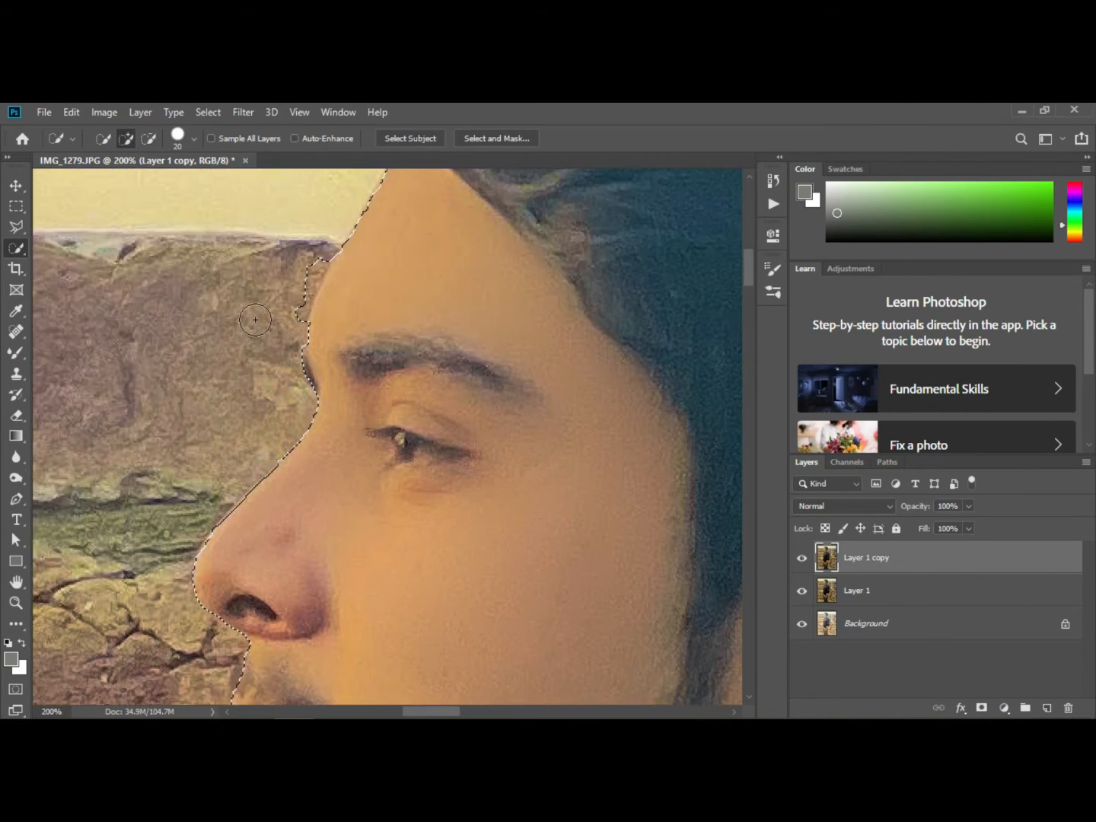
pyautogui.moveTo(314, 332)
pyautogui.mouseDown()
pyautogui.moveTo(299, 390)
pyautogui.moveTo(290, 384)
pyautogui.mouseUp()
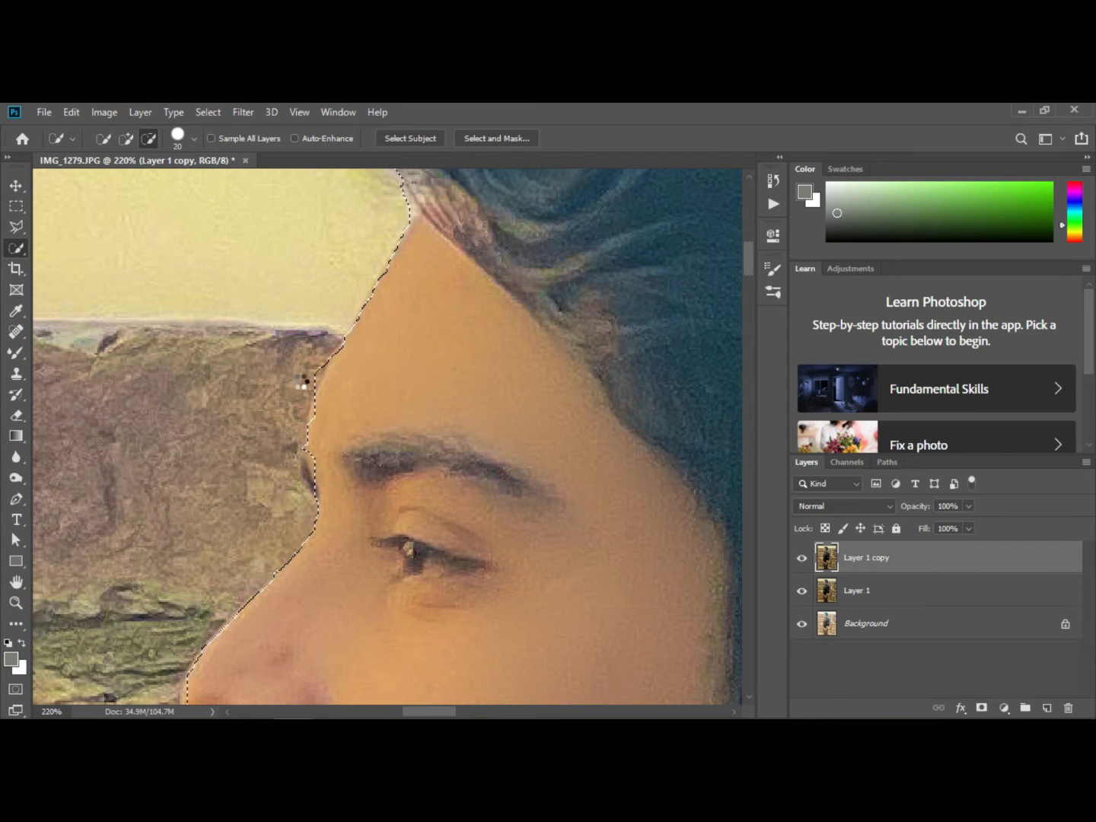
pyautogui.scroll(3, 366, 427)
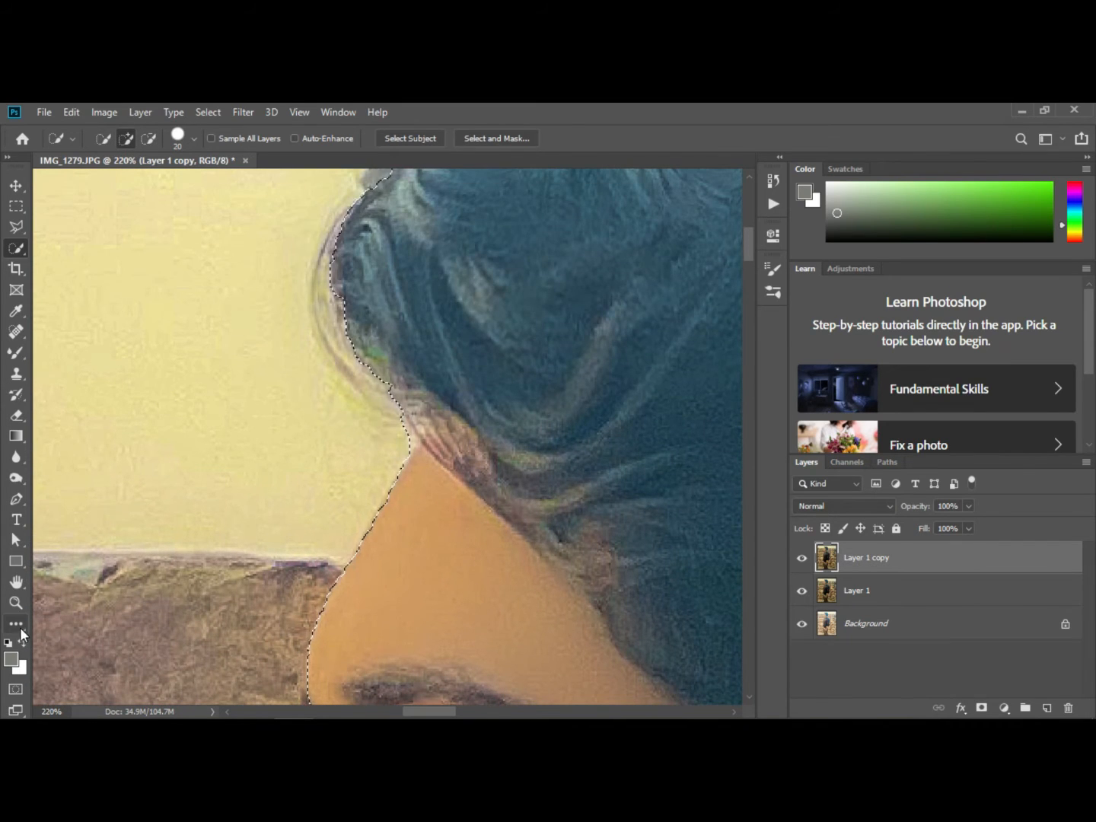
# Open the whole-figure selection in Select and Mask
pyautogui.press('z')
pyautogui.rightClick(319, 517)
pyautogui.click(318, 517)
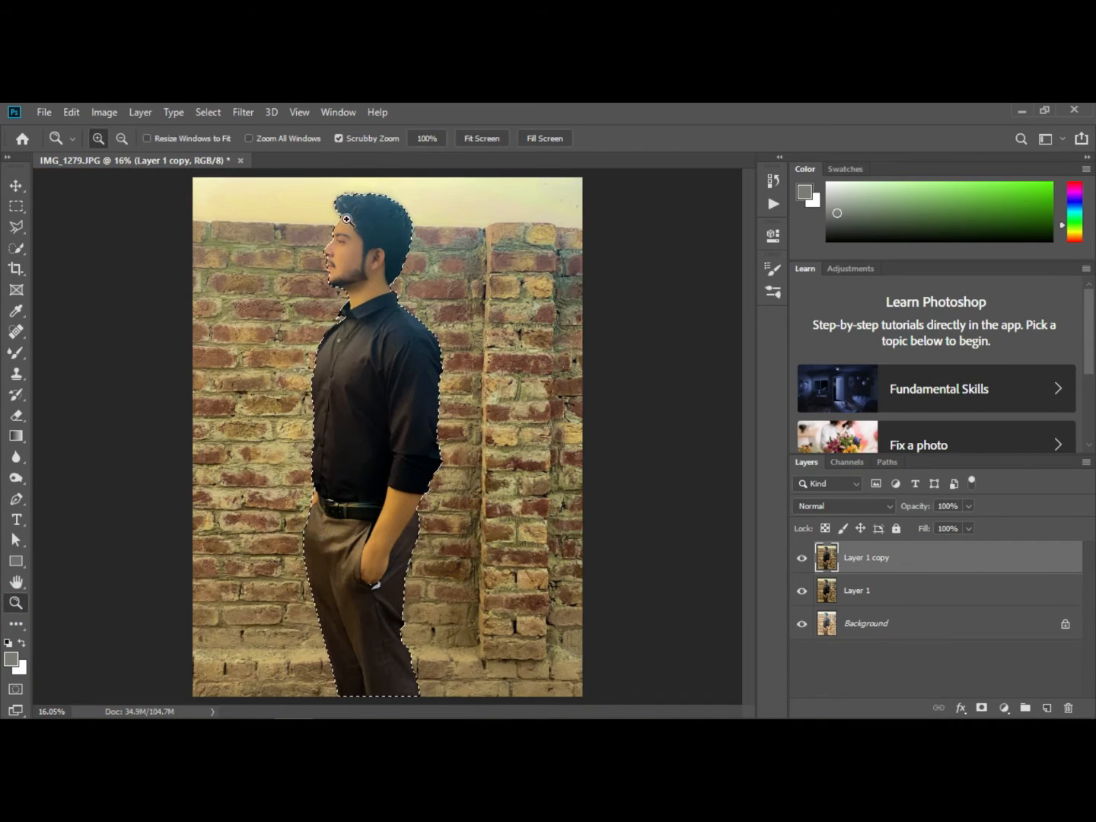
pyautogui.click(25, 251)
pyautogui.click(469, 139)
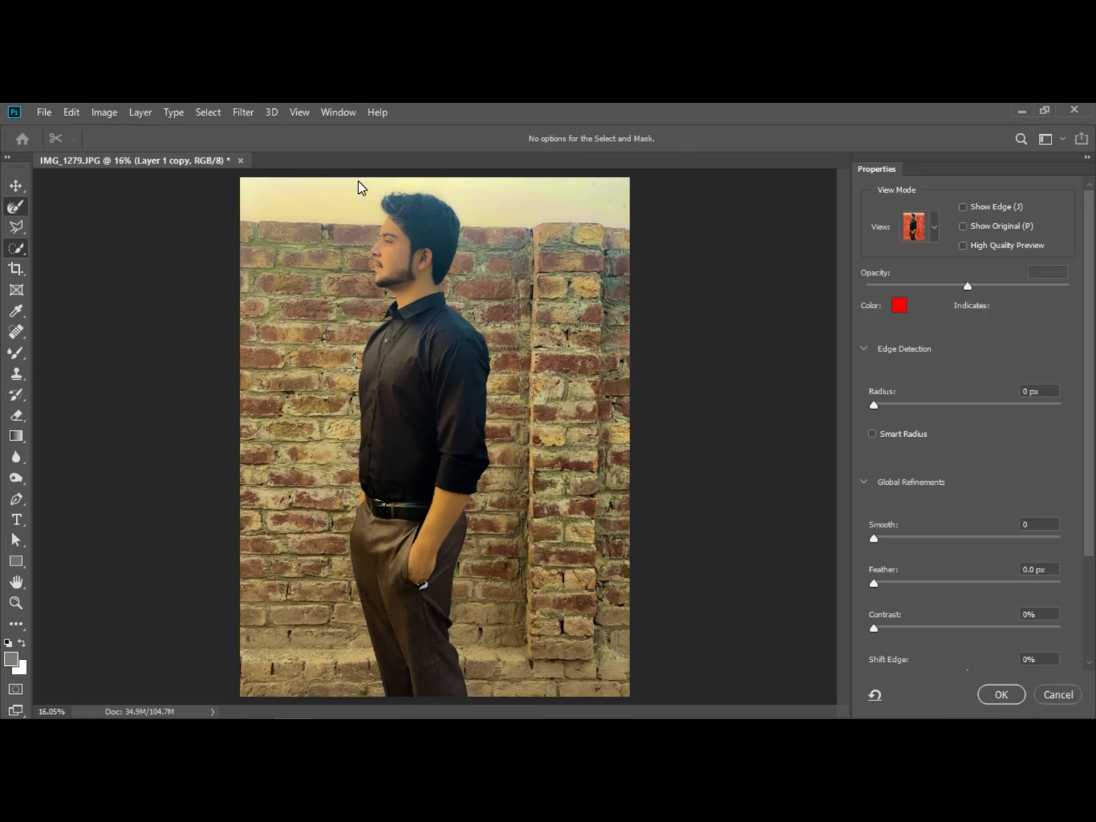
# Reduce the Refine Edge brush to 35 and paint along the hair's edge over the top and back of the head
pyautogui.click(15, 289)
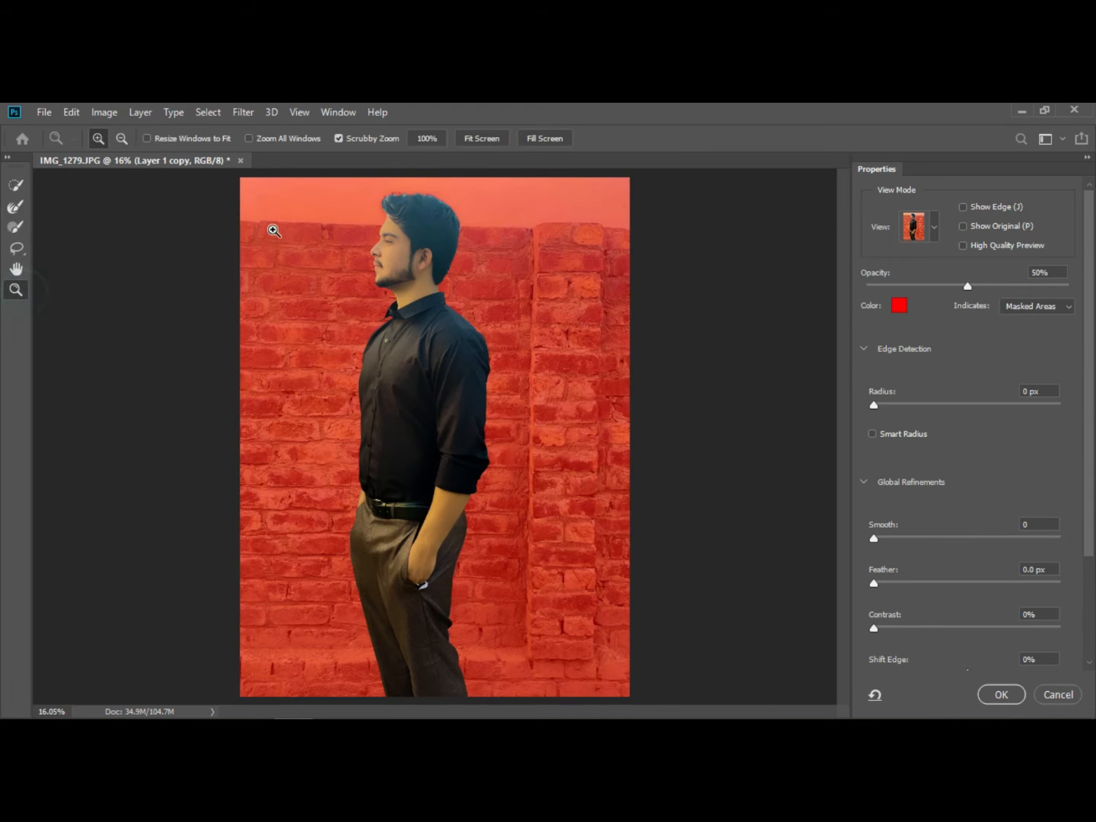
pyautogui.click(413, 194)
pyautogui.click(414, 193)
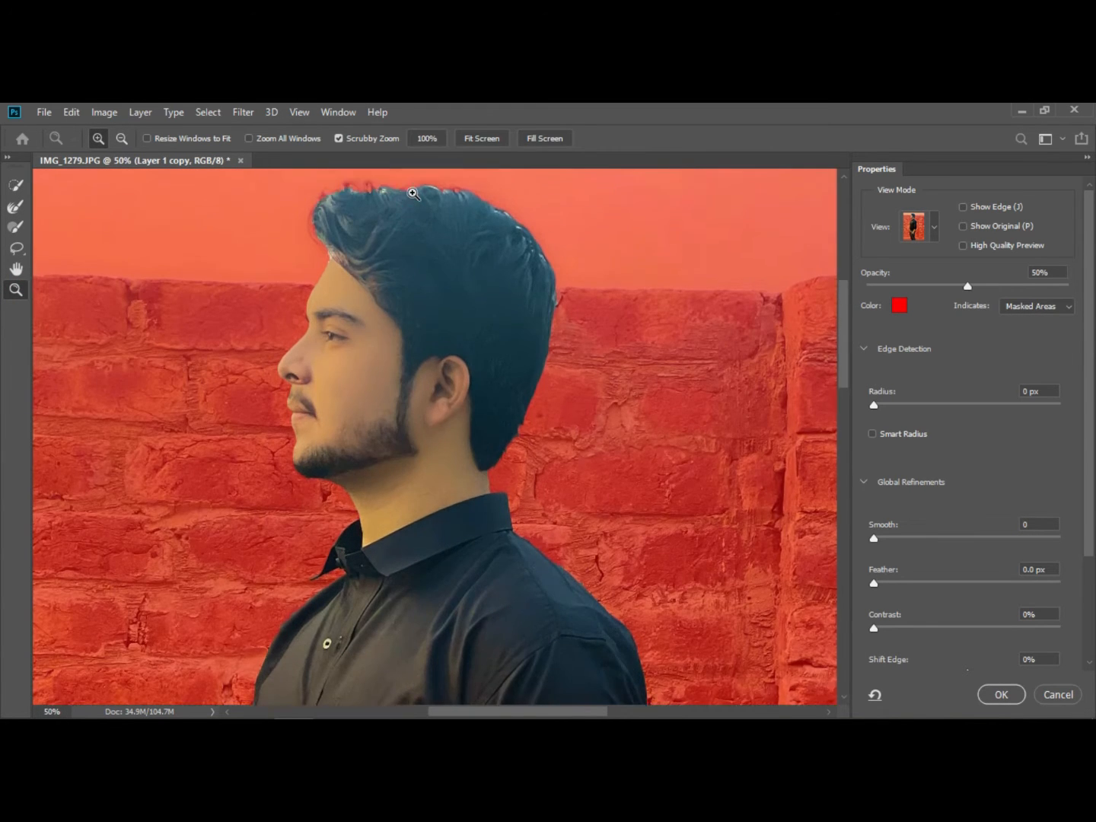
pyautogui.click(413, 193)
pyautogui.click(413, 192)
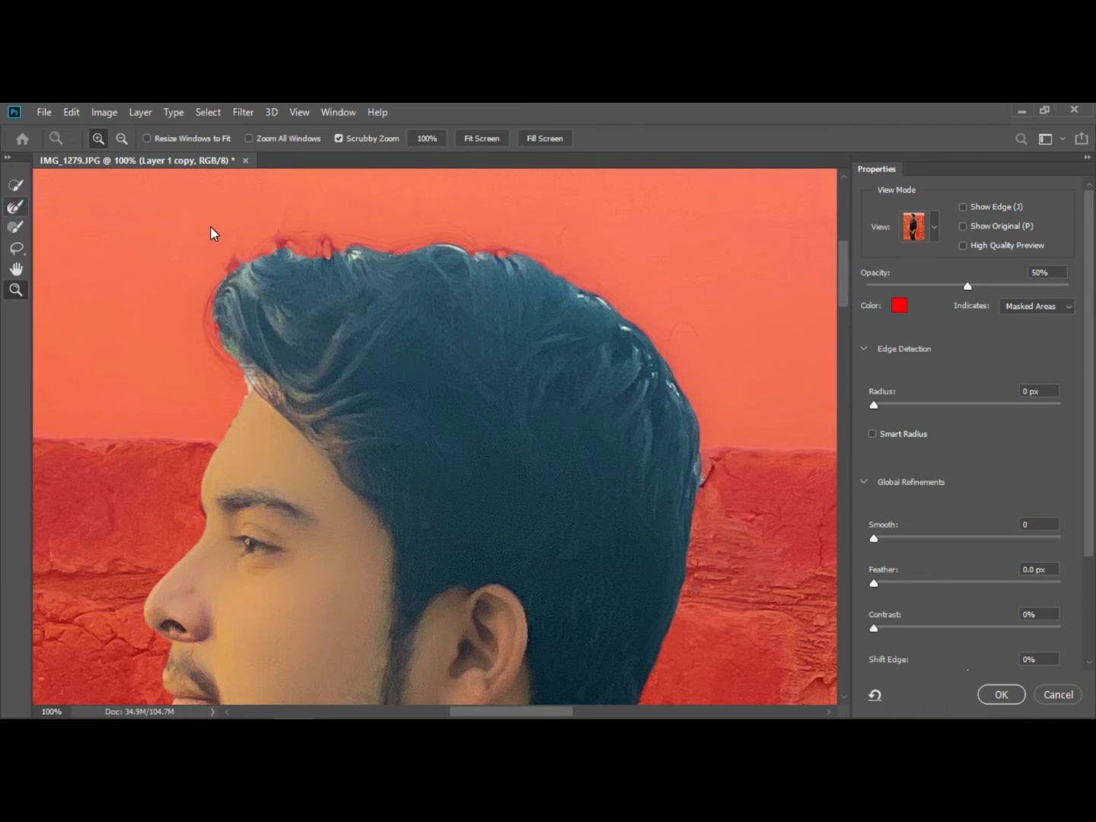
pyautogui.press('r')
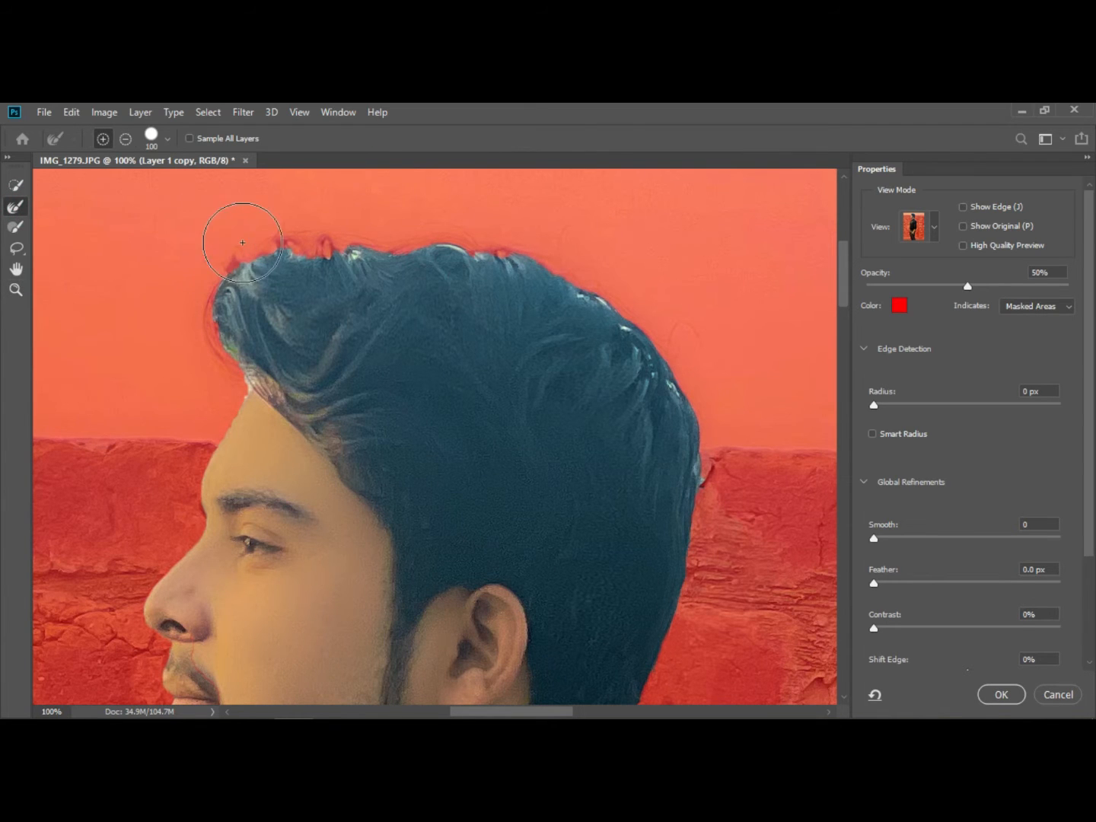
pyautogui.press('[')
pyautogui.press('[')
pyautogui.press('[')
pyautogui.press('[')
pyautogui.press('[')
pyautogui.press('[')
pyautogui.press('[')
pyautogui.press('[')
pyautogui.moveTo(224, 265)
pyautogui.mouseDown()
pyautogui.moveTo(264, 250)
pyautogui.moveTo(524, 247)
pyautogui.moveTo(639, 326)
pyautogui.moveTo(696, 401)
pyautogui.mouseUp()
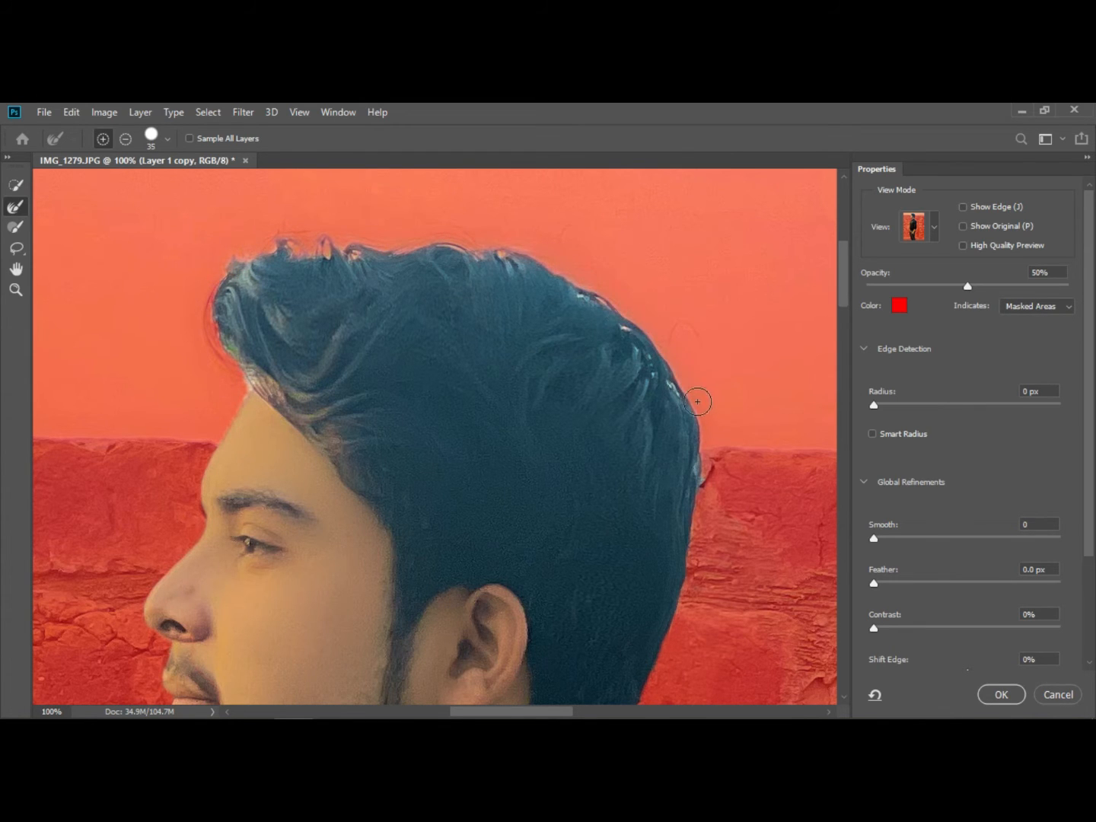
pyautogui.moveTo(701, 472)
pyautogui.mouseDown()
pyautogui.moveTo(697, 506)
pyautogui.moveTo(683, 409)
pyautogui.mouseUp()
# Set the Refine Edge brush to 15 and refine the front hairline, from the forehead up to the quiff
pyautogui.press(']')
pyautogui.press(']')
pyautogui.press(']')
pyautogui.press(']')
pyautogui.press(']')
pyautogui.press(']')
pyautogui.press(']')
pyautogui.press(']')
pyautogui.press(']')
pyautogui.press(']')
pyautogui.press(']')
pyautogui.press(']')
pyautogui.press('[')
pyautogui.press('[')
pyautogui.press('[')
pyautogui.press('[')
pyautogui.press('[')
pyautogui.press('[')
pyautogui.press('[')
pyautogui.press('[')
pyautogui.press('[')
pyautogui.press('[')
pyautogui.press('[')
pyautogui.press('[')
pyautogui.press('[')
pyautogui.press('[')
pyautogui.press('[')
pyautogui.moveTo(226, 418)
pyautogui.mouseDown()
pyautogui.moveTo(246, 384)
pyautogui.moveTo(241, 346)
pyautogui.moveTo(208, 308)
pyautogui.moveTo(232, 363)
pyautogui.moveTo(203, 318)
pyautogui.mouseUp()
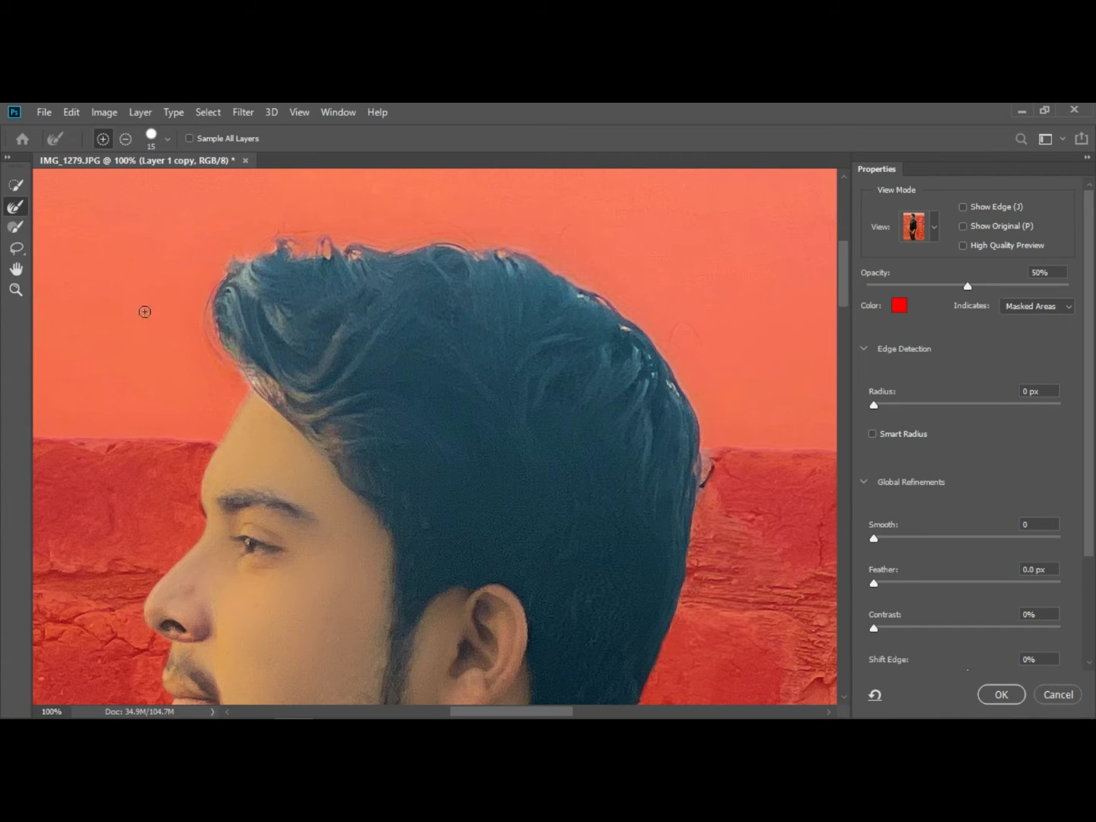
# Check the refined mask on the whole figure, leave Smooth at 0 and apply the Select and Mask result
pyautogui.click(16, 289)
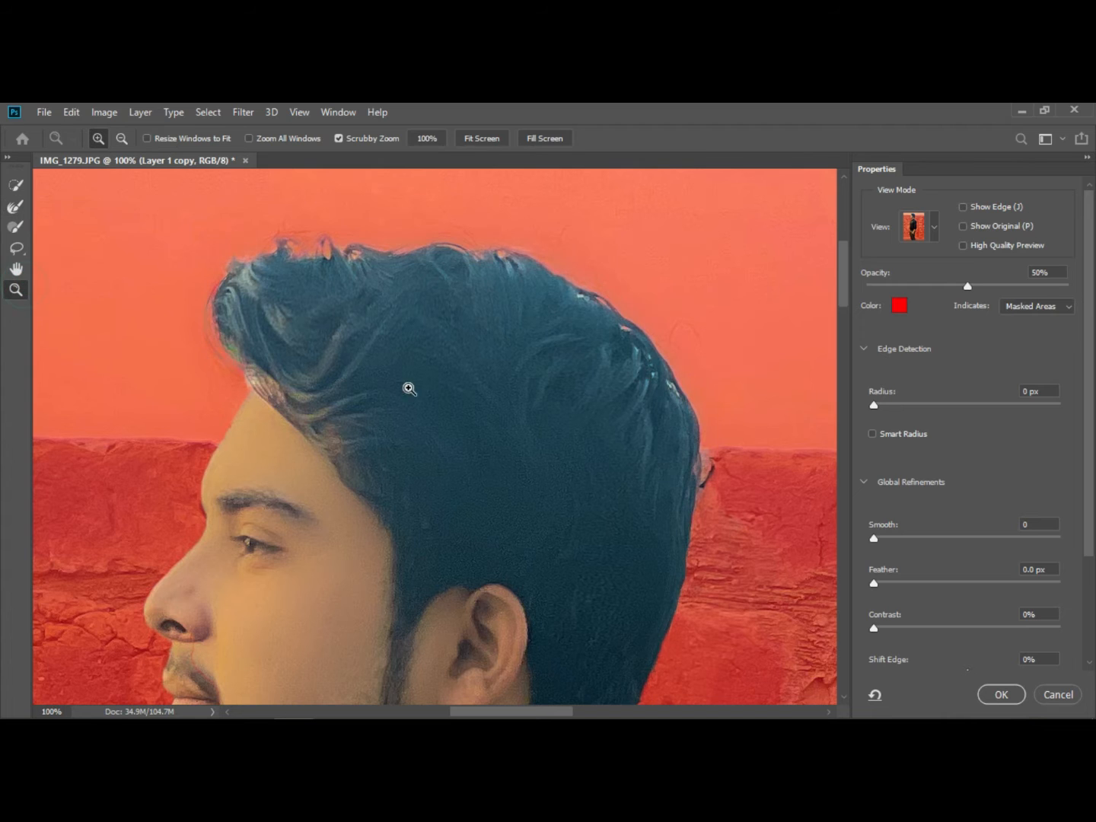
pyautogui.rightClick(429, 396)
pyautogui.click(431, 399)
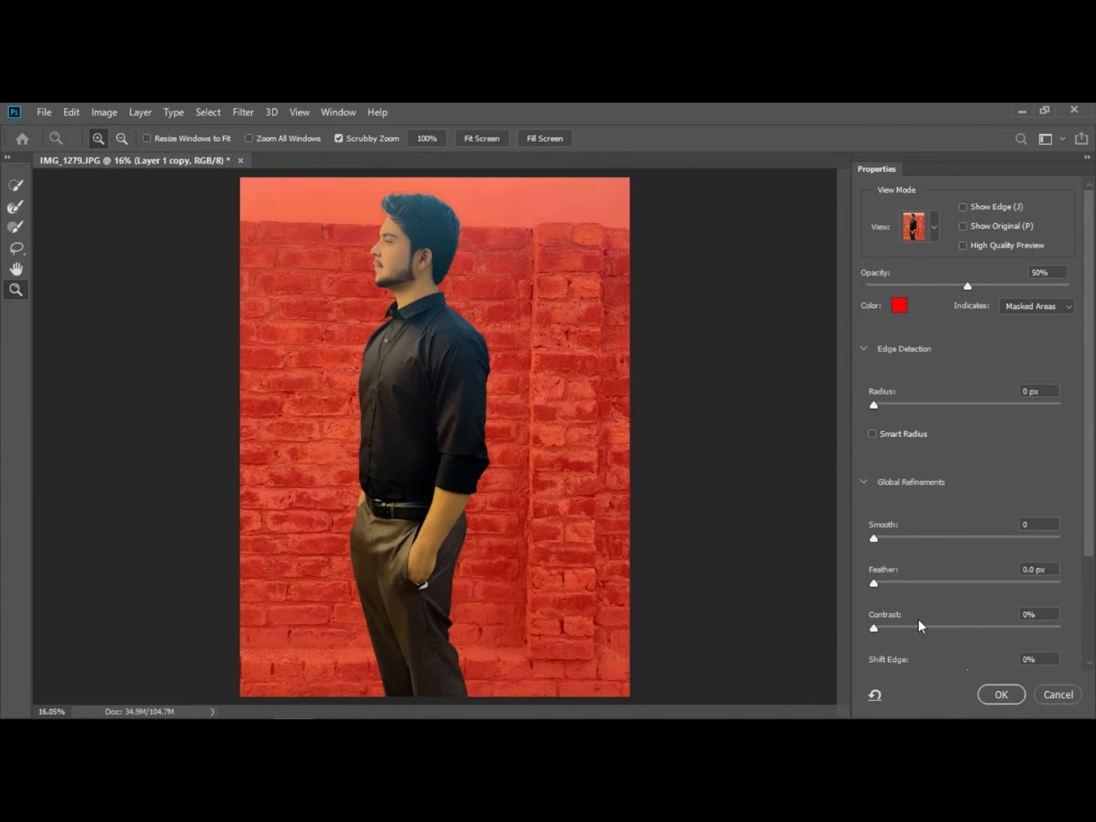
pyautogui.click(874, 539)
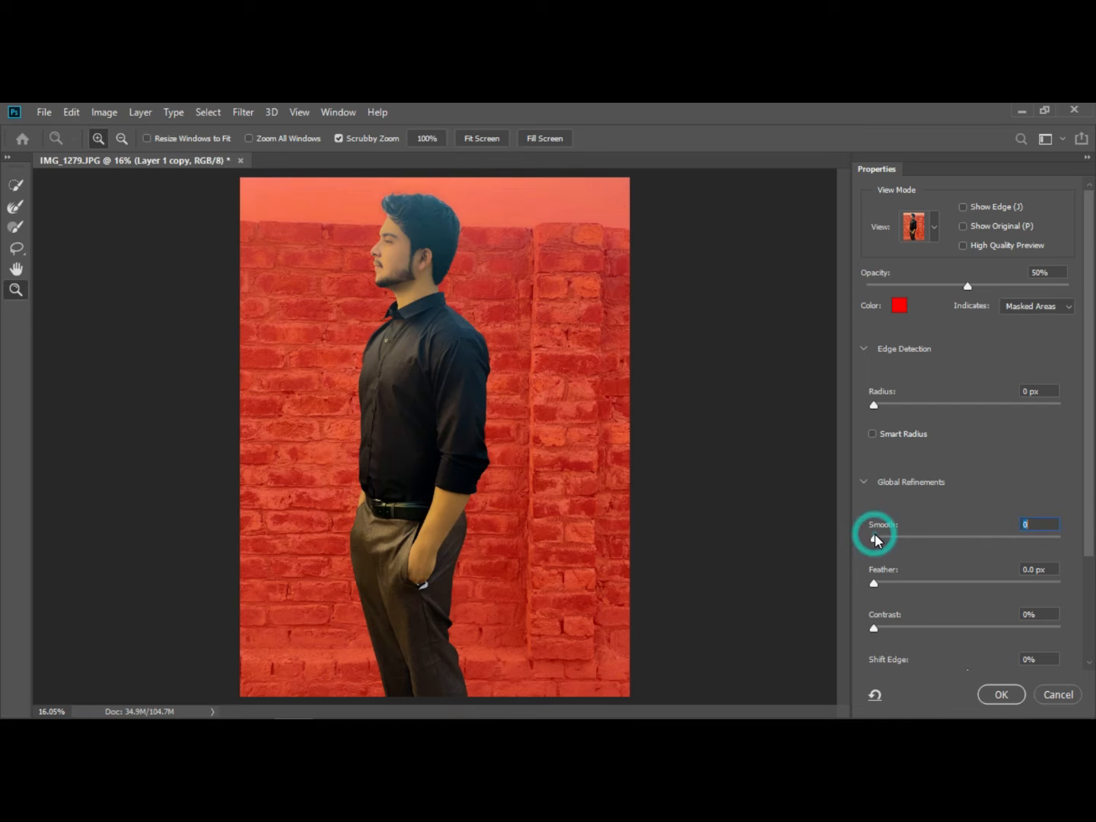
pyautogui.click(1002, 695)
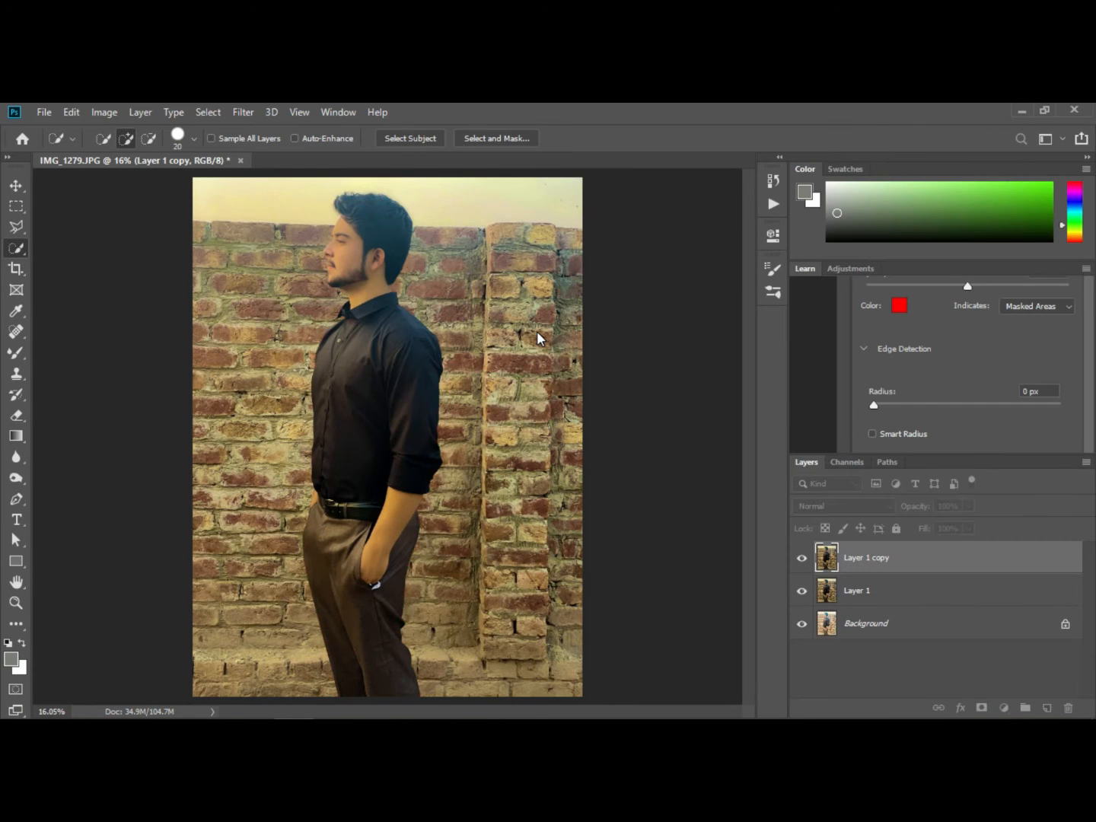
# Invert the selection and copy the brick-wall background from Layer 1 copy onto a new layer
pyautogui.keyDown('ctrl'); pyautogui.click(831, 594); pyautogui.keyUp('ctrl')
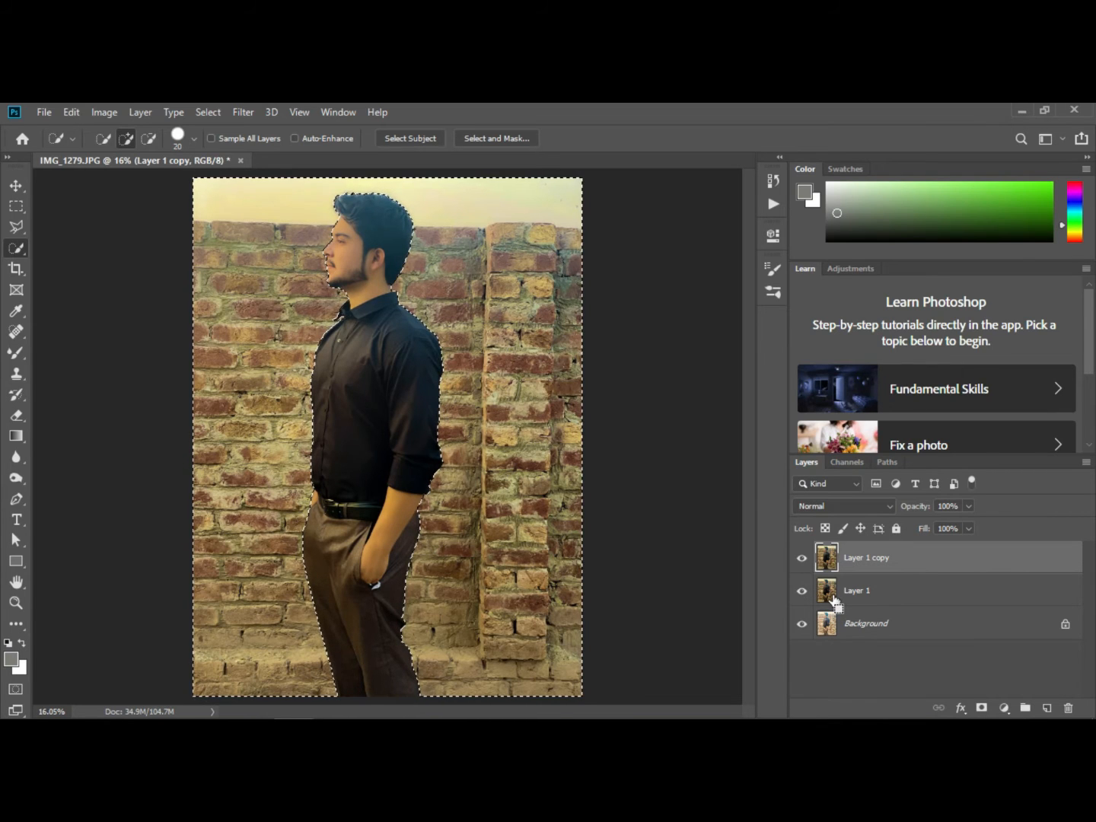
pyautogui.hotkey('ctrl', 'shift', 'alt', 'n')
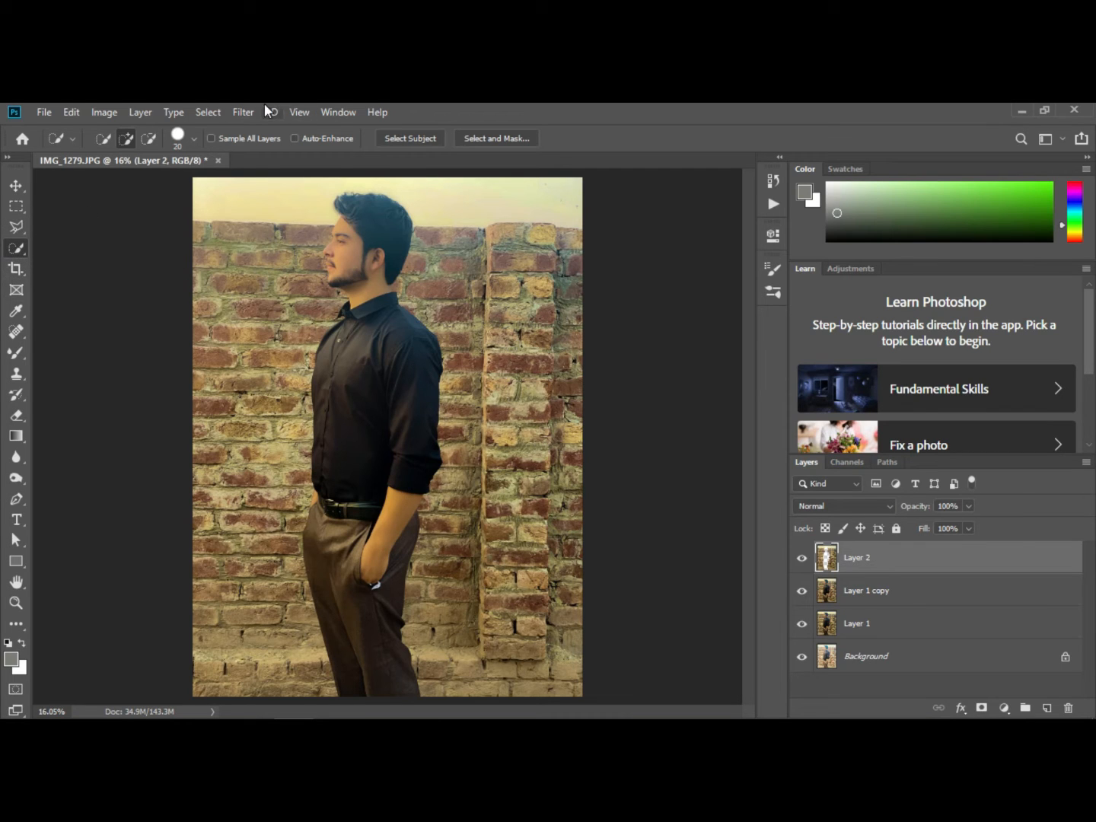
# Apply a Gaussian Blur with a 9.8-pixel radius to the brick-wall layer and compare it with the layer hidden
pyautogui.click(245, 113)
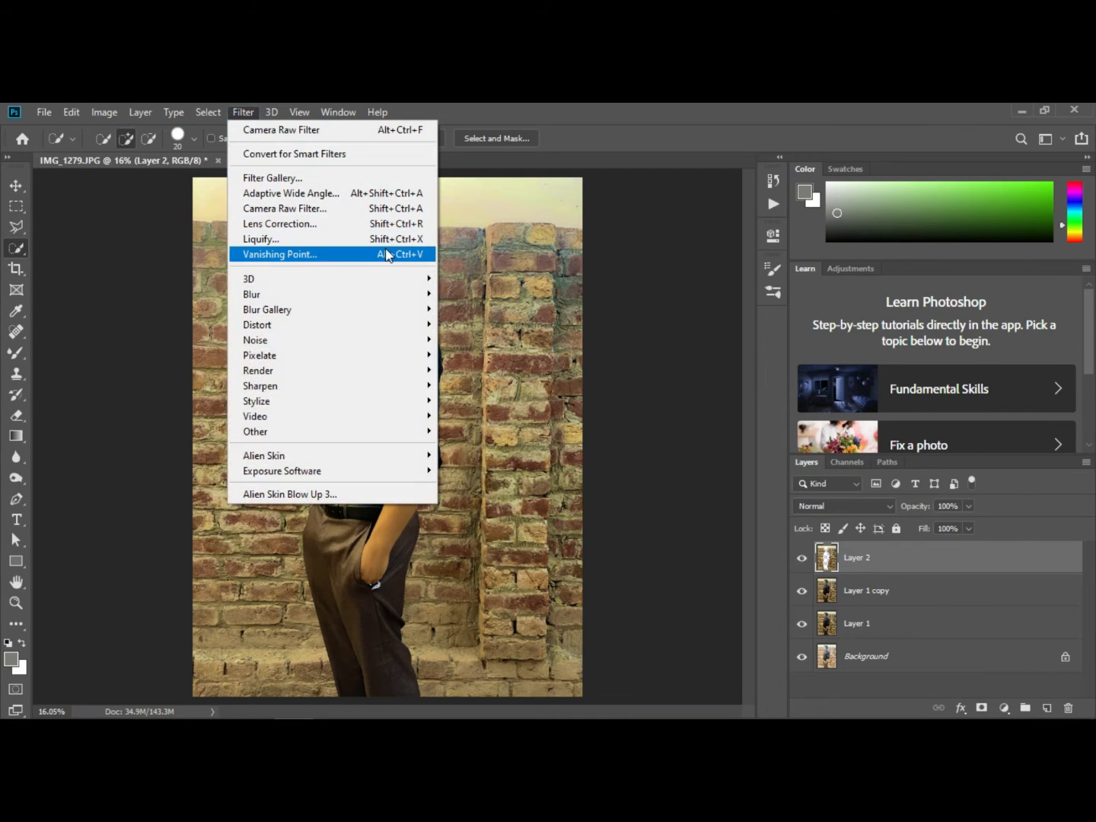
pyautogui.moveTo(430, 294)
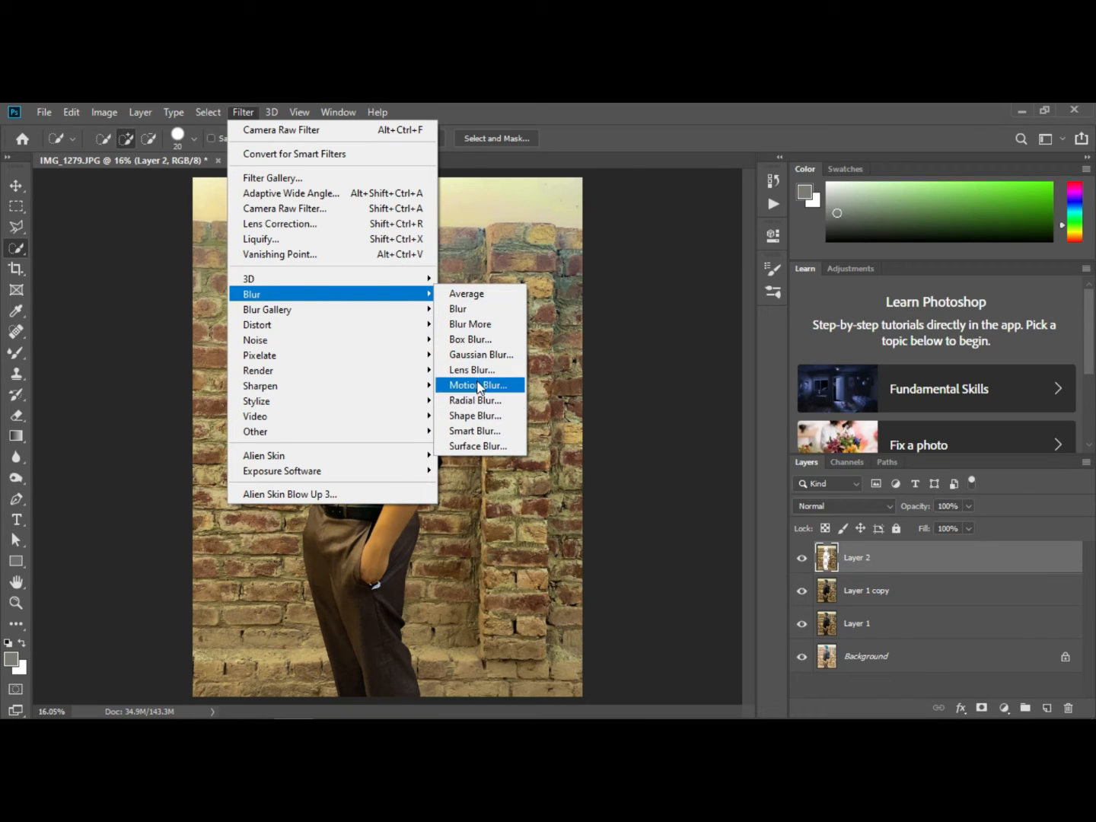
pyautogui.click(477, 355)
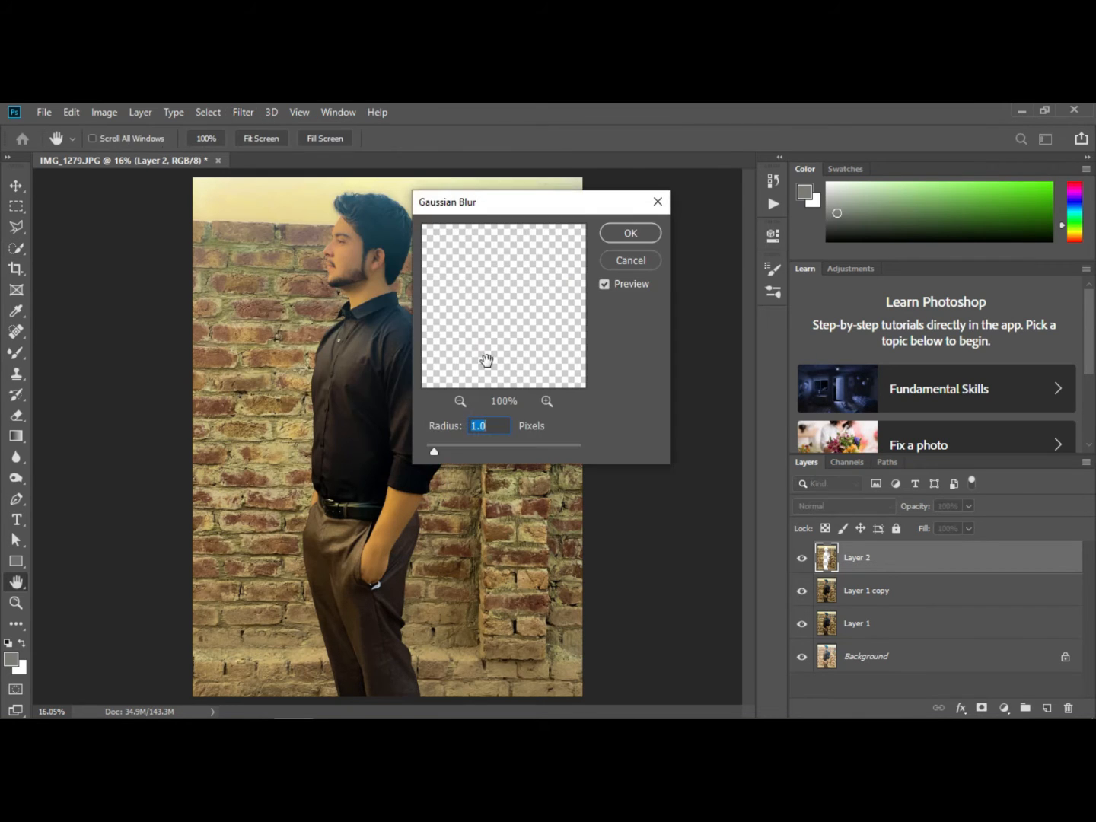
pyautogui.click(453, 449)
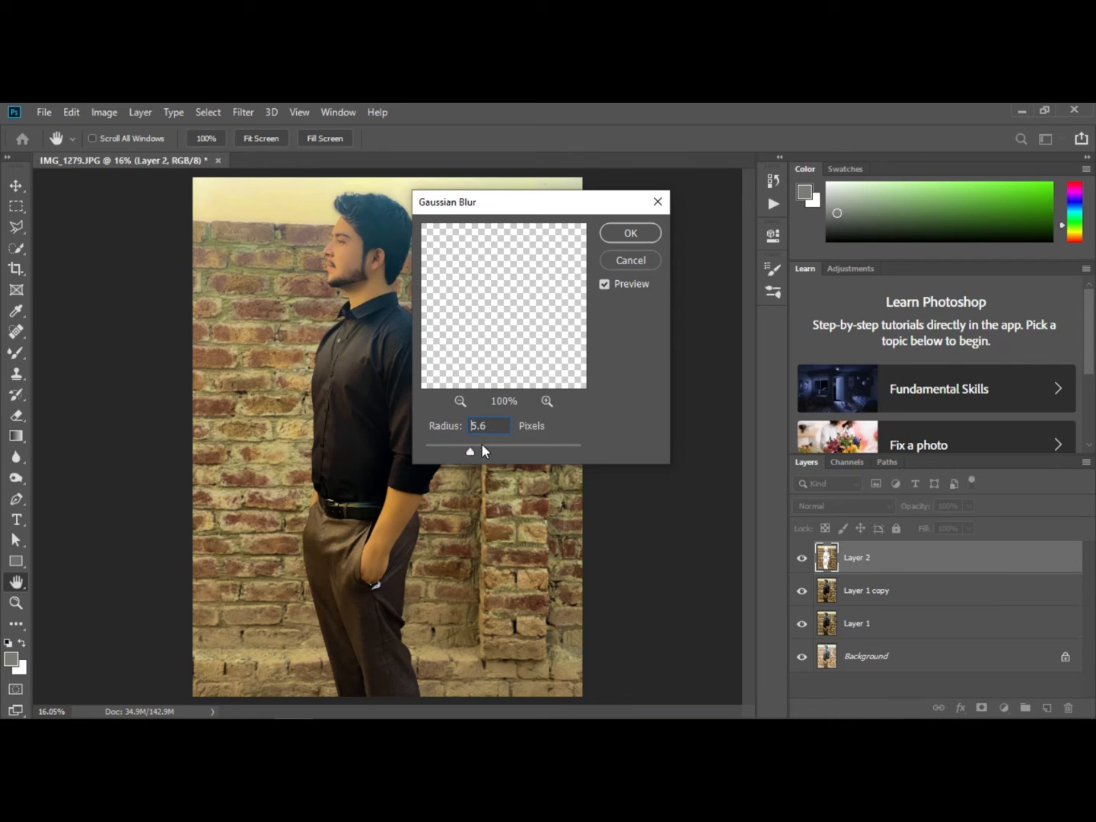
pyautogui.click(471, 449)
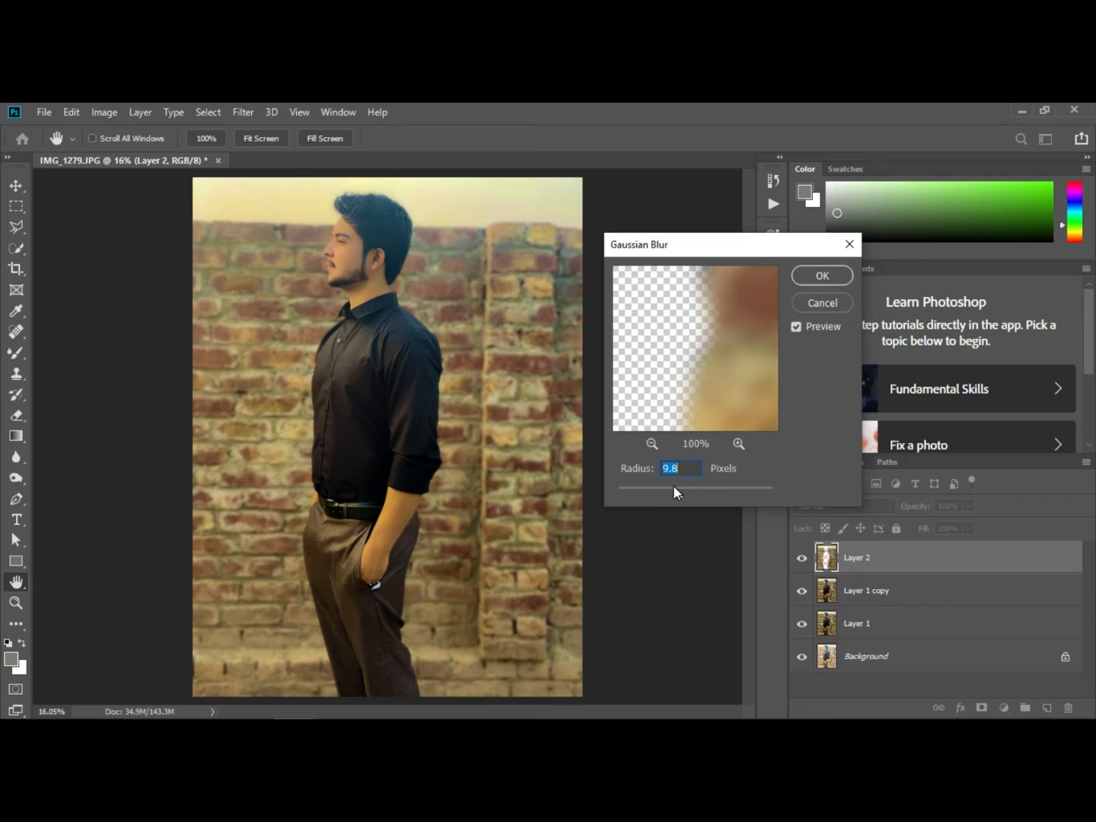
pyautogui.click(819, 283)
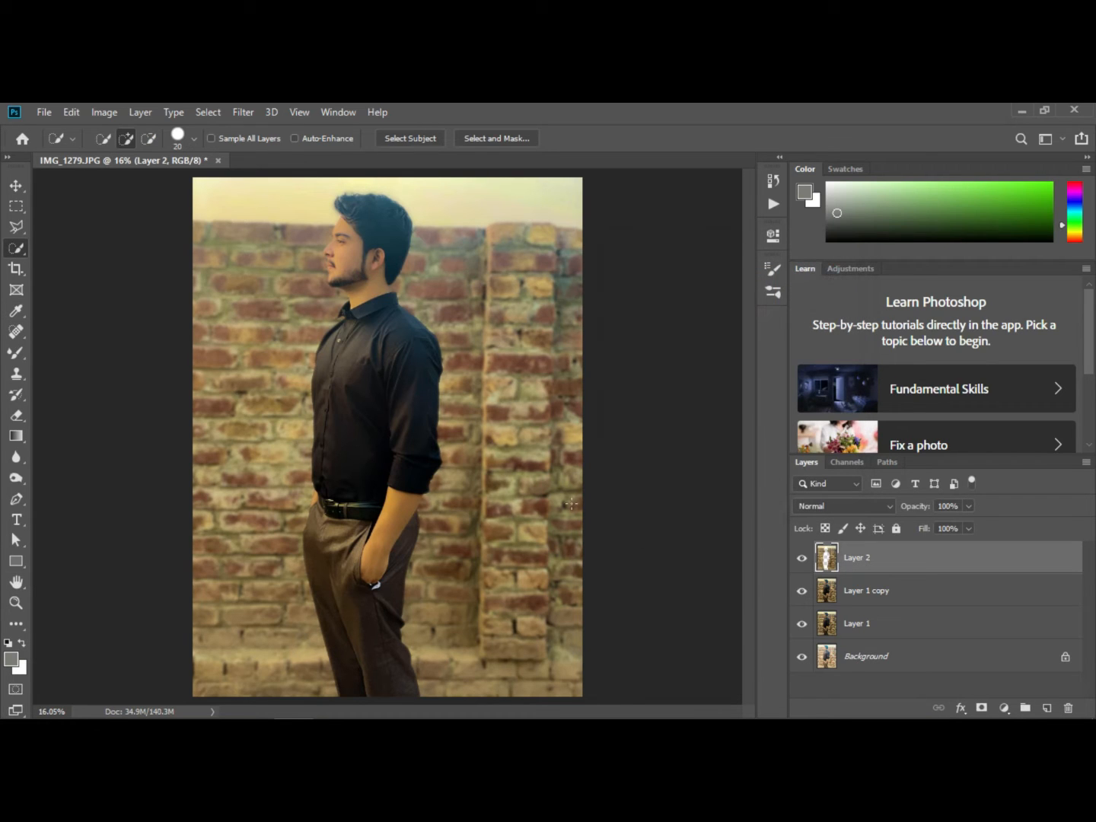
pyautogui.click(802, 559)
pyautogui.click(803, 559)
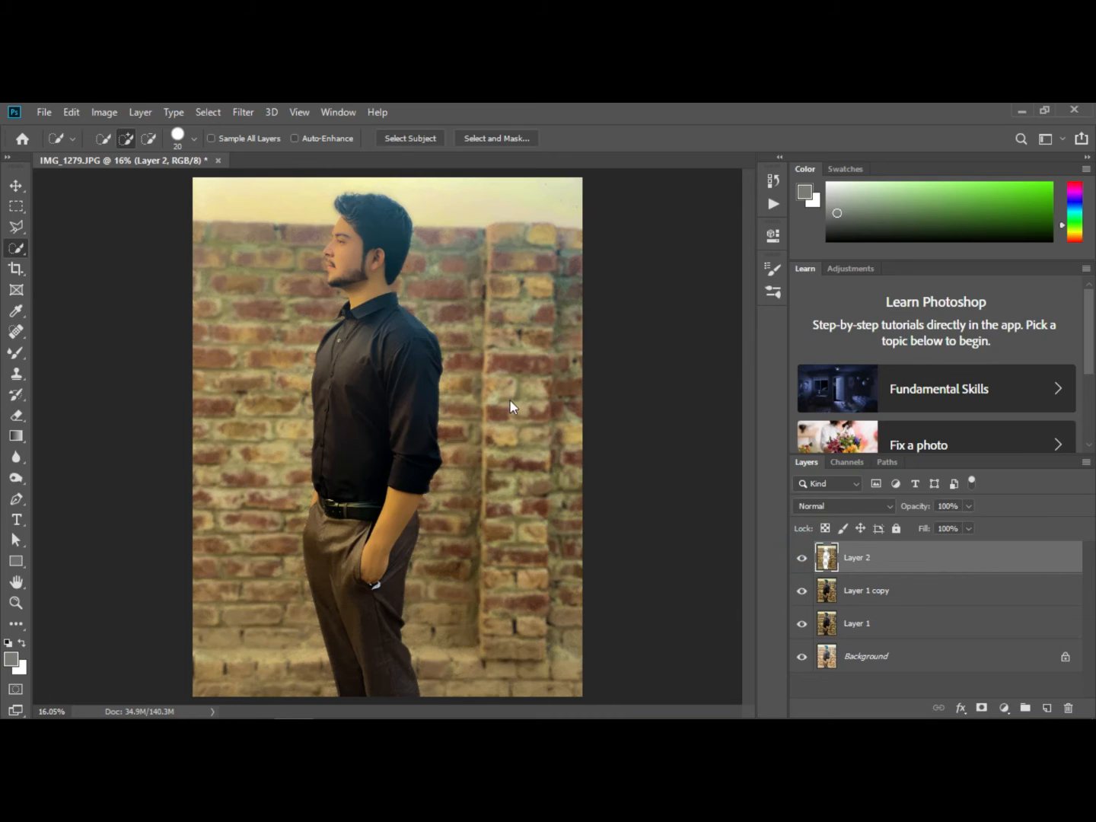
# Merge the blurred Layer 2 down into Layer 1 copy and compare the merged layer on and off
pyautogui.click(16, 602)
pyautogui.rightClick(858, 571)
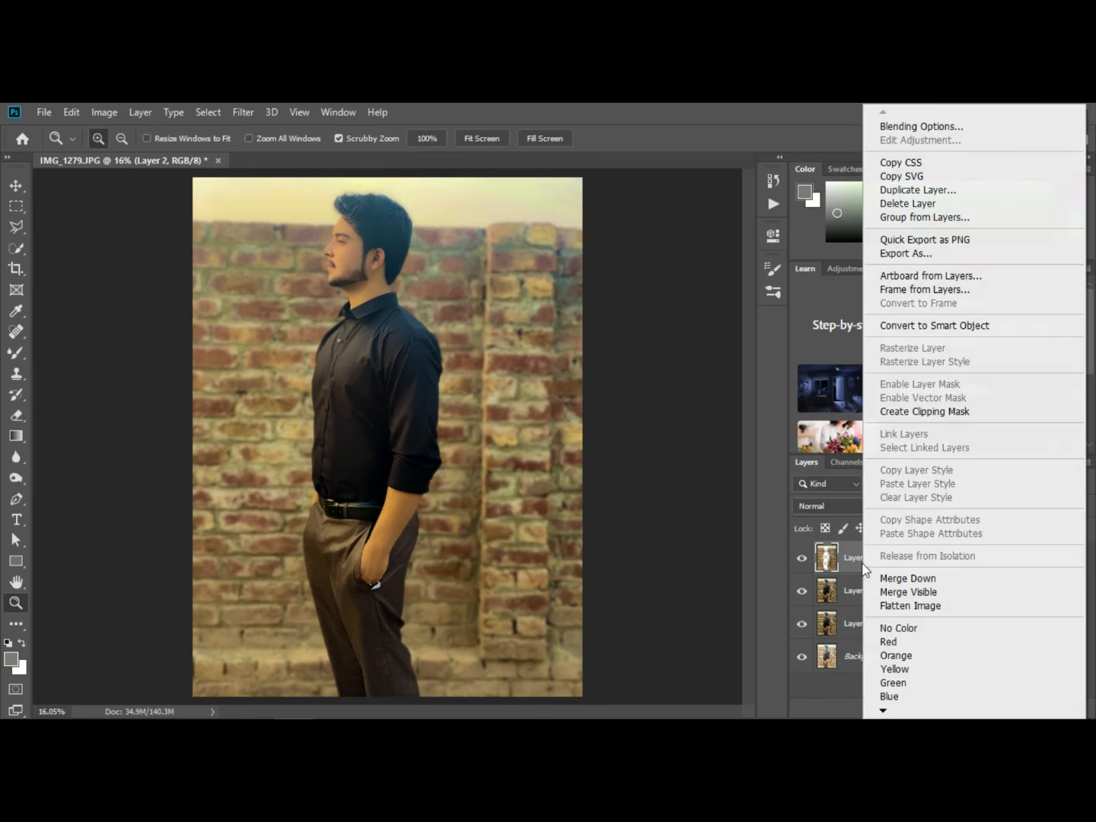
pyautogui.click(917, 578)
pyautogui.click(804, 561)
pyautogui.click(802, 560)
pyautogui.click(802, 560)
pyautogui.click(804, 560)
pyautogui.click(802, 560)
pyautogui.click(804, 559)
# Merge Layer 1 copy down into Layer 1 and compare the edit with the original Background
pyautogui.rightClick(851, 560)
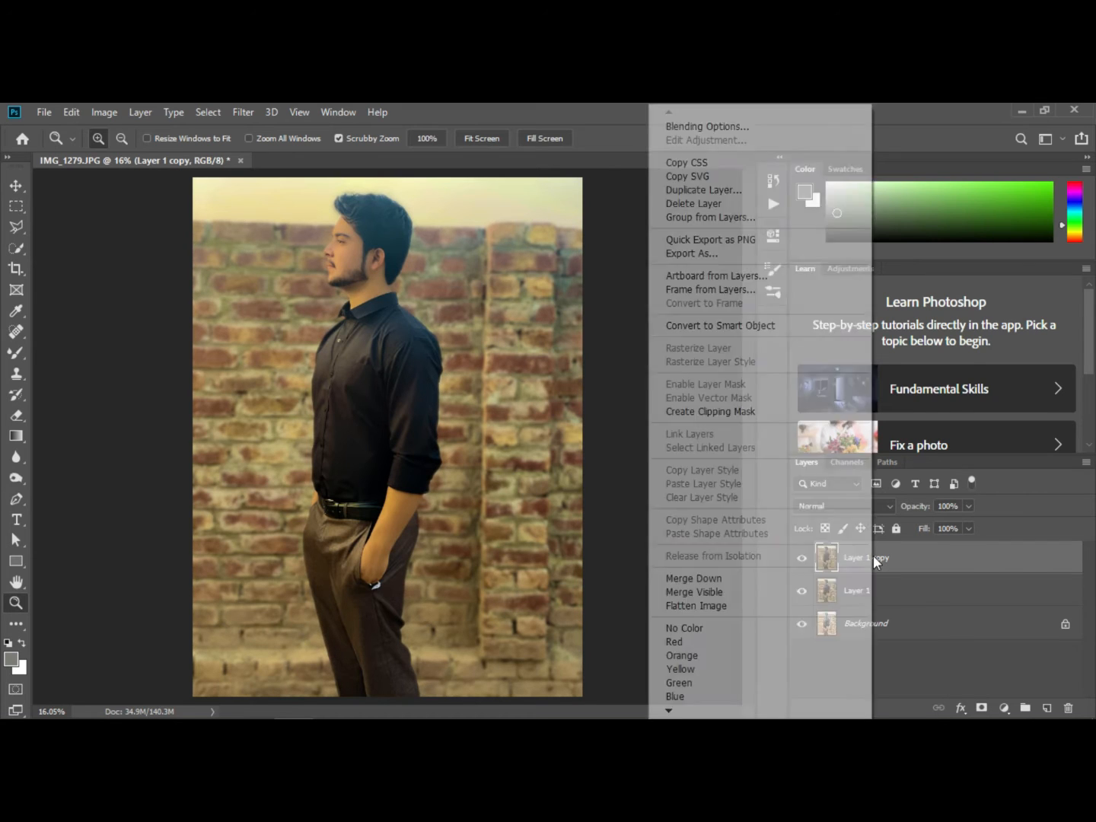
pyautogui.click(814, 580)
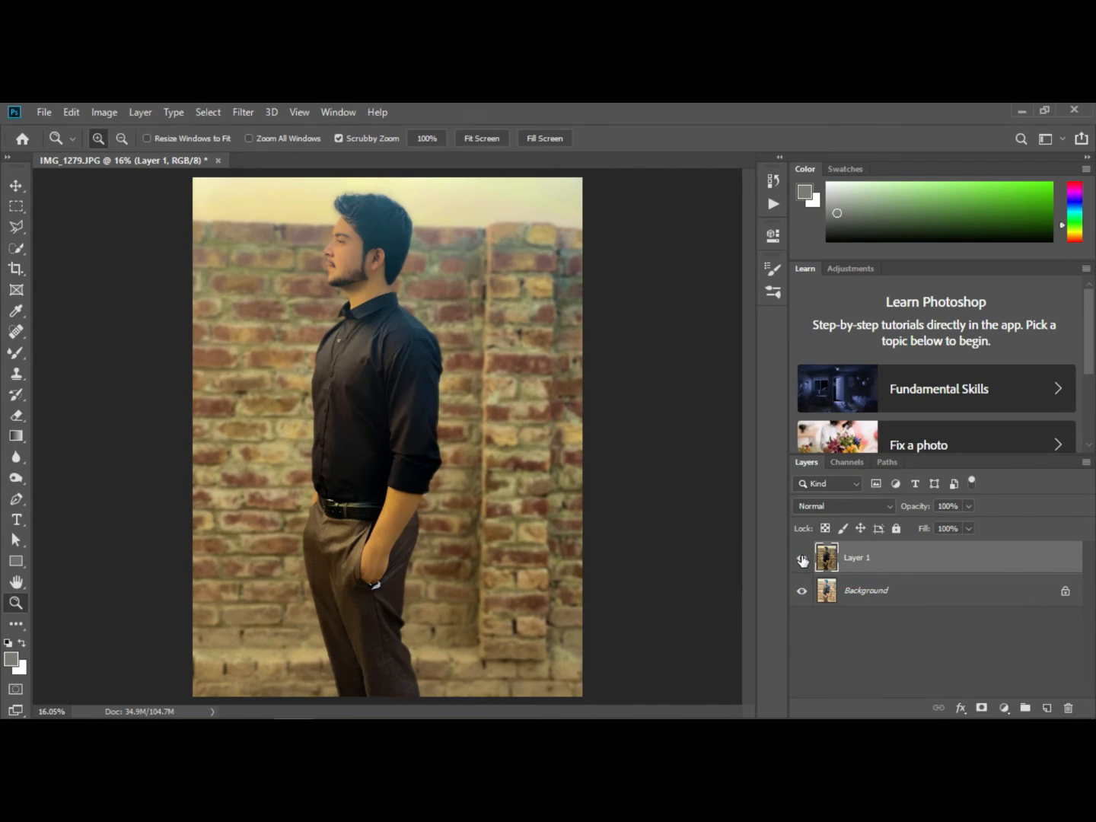
pyautogui.click(802, 559)
pyautogui.click(803, 559)
pyautogui.click(802, 560)
pyautogui.click(802, 560)
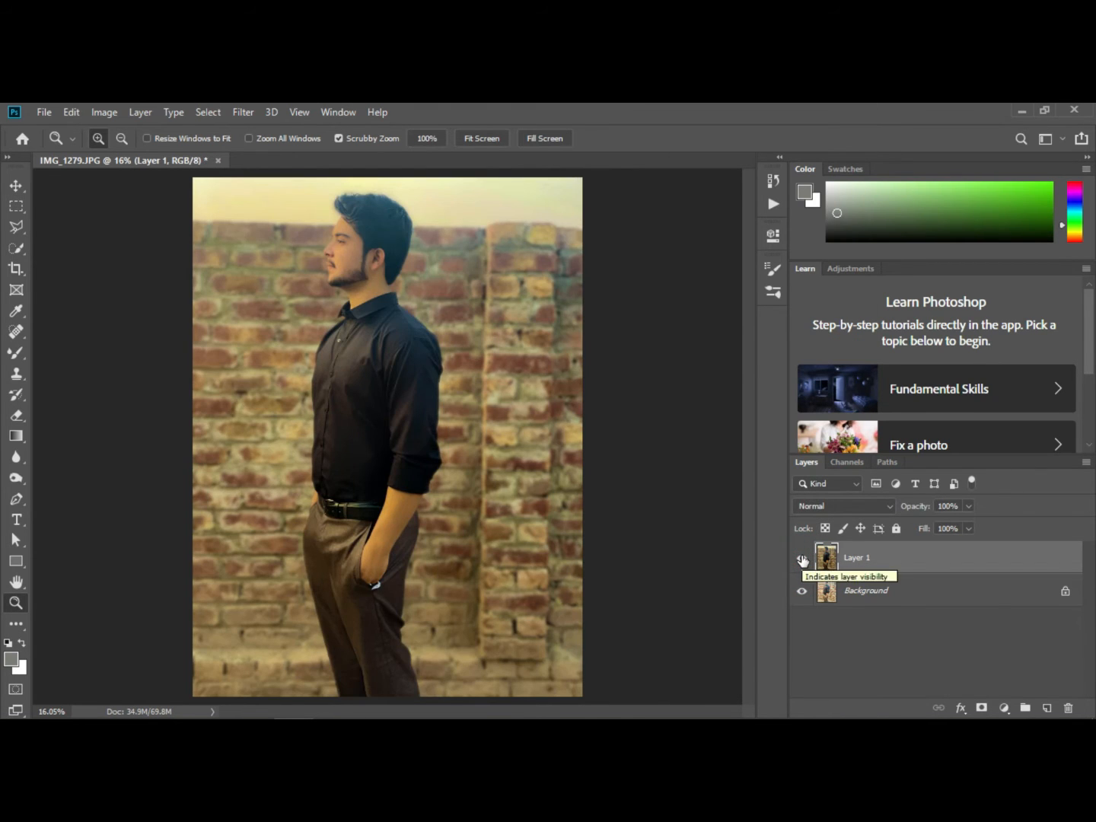
# Duplicate Layer 1 and raise the luminance of Oranges and Yellows in the Camera Raw Filter's HSL adjustments
pyautogui.hotkey('ctrl', 'j')
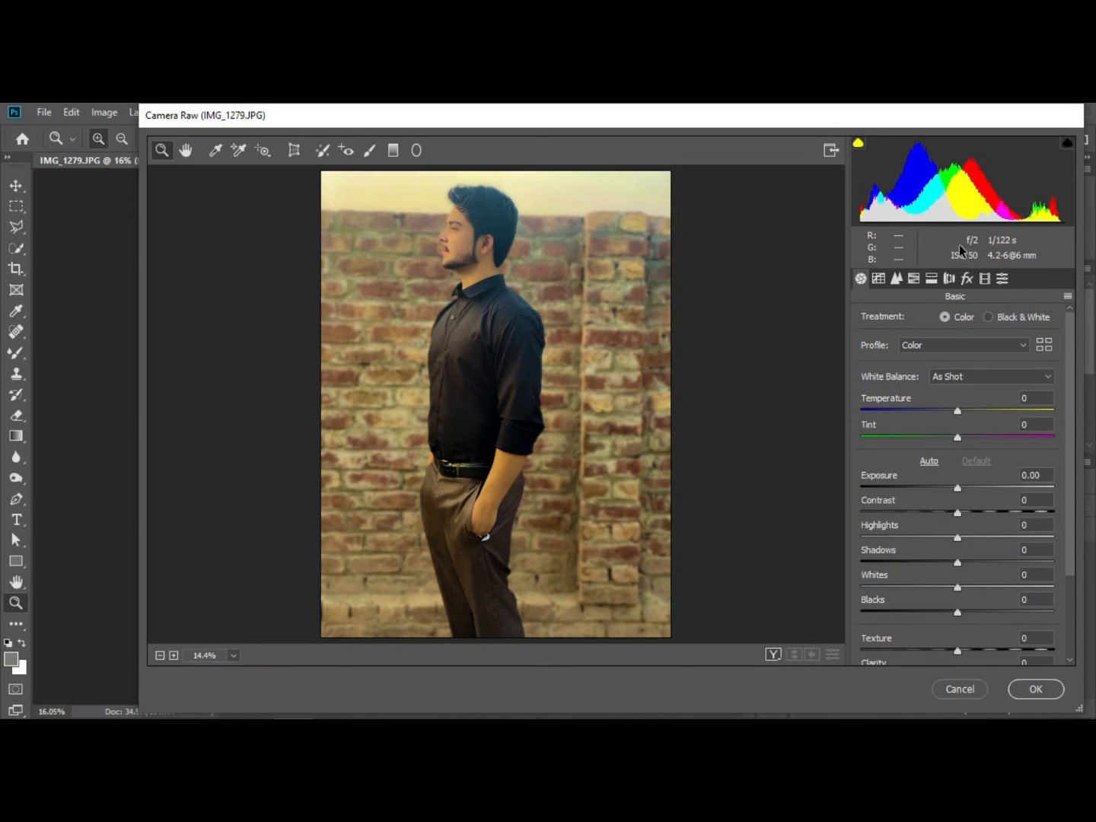
pyautogui.click(913, 279)
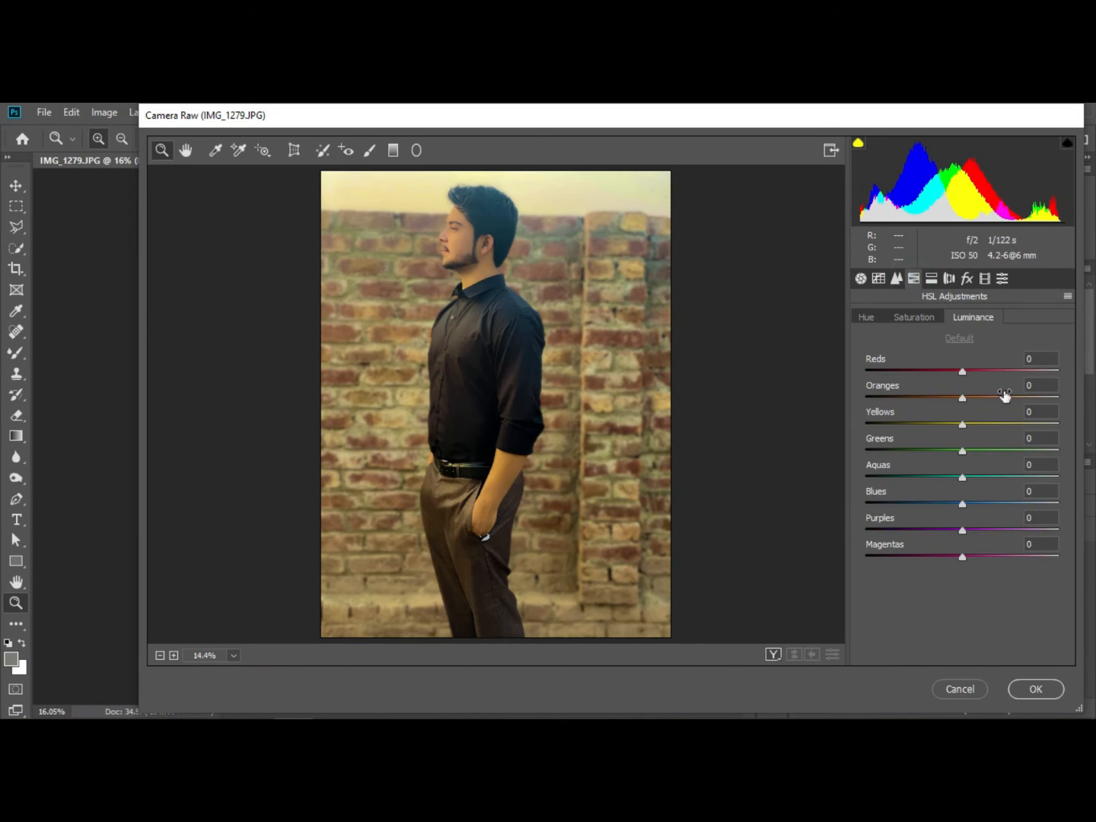
pyautogui.moveTo(982, 399)
pyautogui.mouseDown()
pyautogui.moveTo(1094, 400)
pyautogui.moveTo(956, 400)
pyautogui.moveTo(982, 399)
pyautogui.moveTo(985, 424)
pyautogui.moveTo(1017, 424)
pyautogui.moveTo(993, 424)
pyautogui.mouseUp()
# Set the HSL saturation to Oranges +11 and Yellows +8, then apply the filter and merge the copy down into Layer 1
pyautogui.click(929, 320)
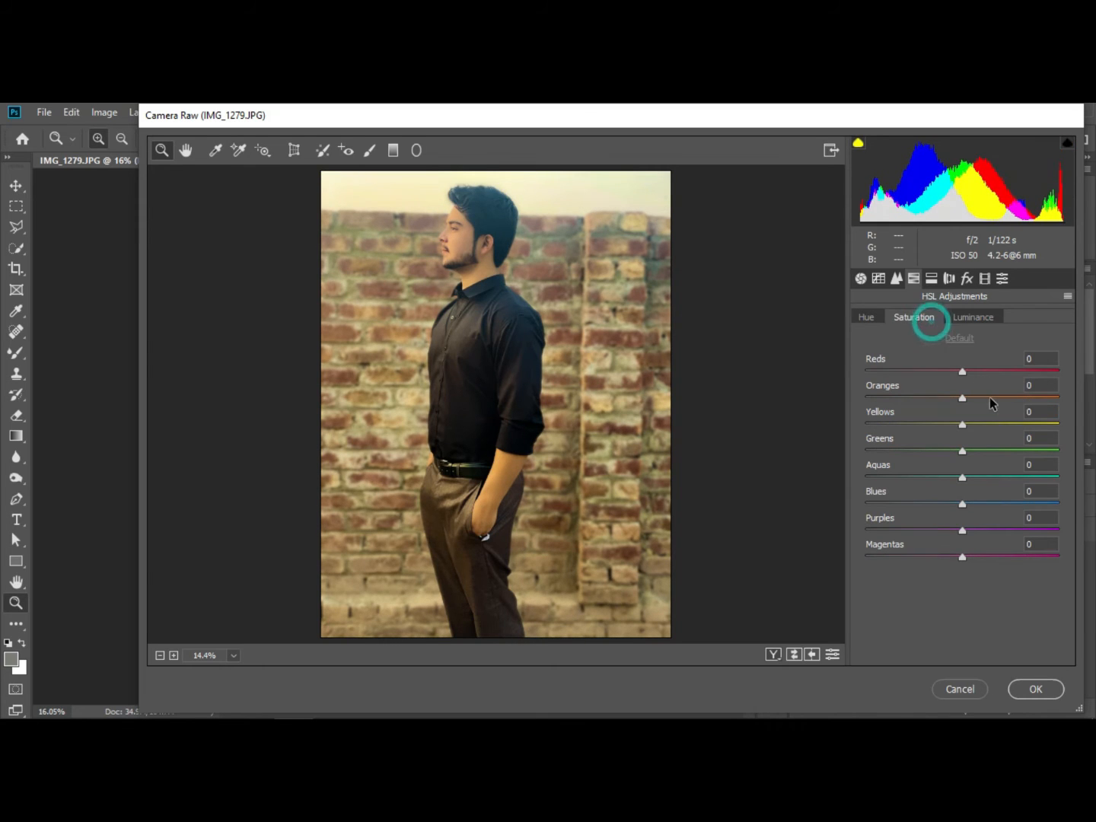
pyautogui.click(972, 423)
pyautogui.moveTo(962, 397)
pyautogui.mouseDown()
pyautogui.moveTo(975, 398)
pyautogui.moveTo(970, 424)
pyautogui.mouseUp()
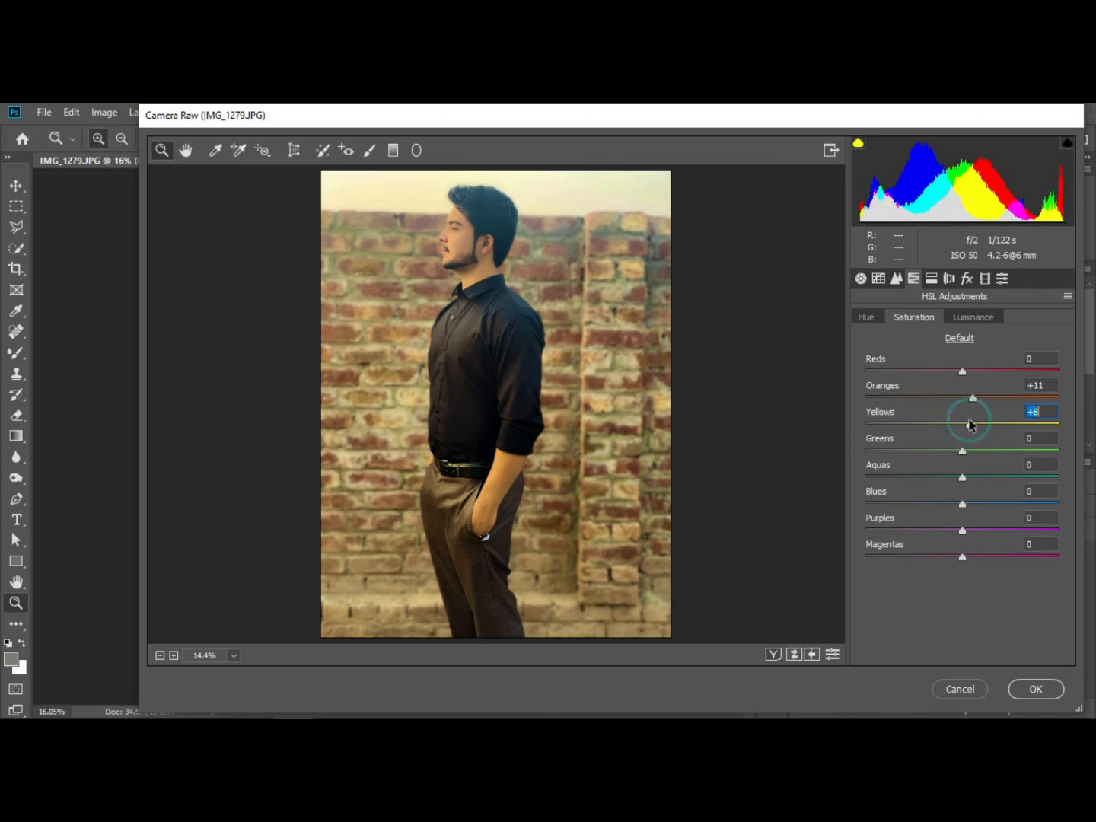
pyautogui.click(1023, 694)
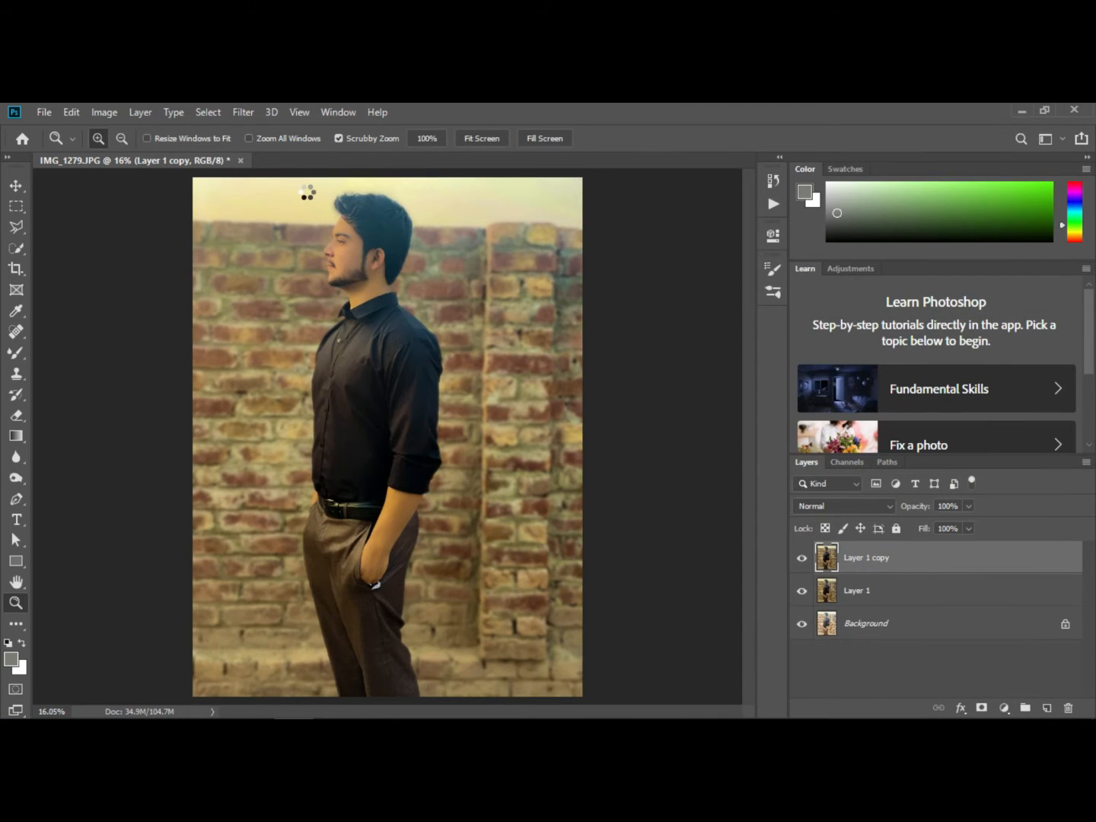
pyautogui.rightClick(894, 565)
pyautogui.click(853, 579)
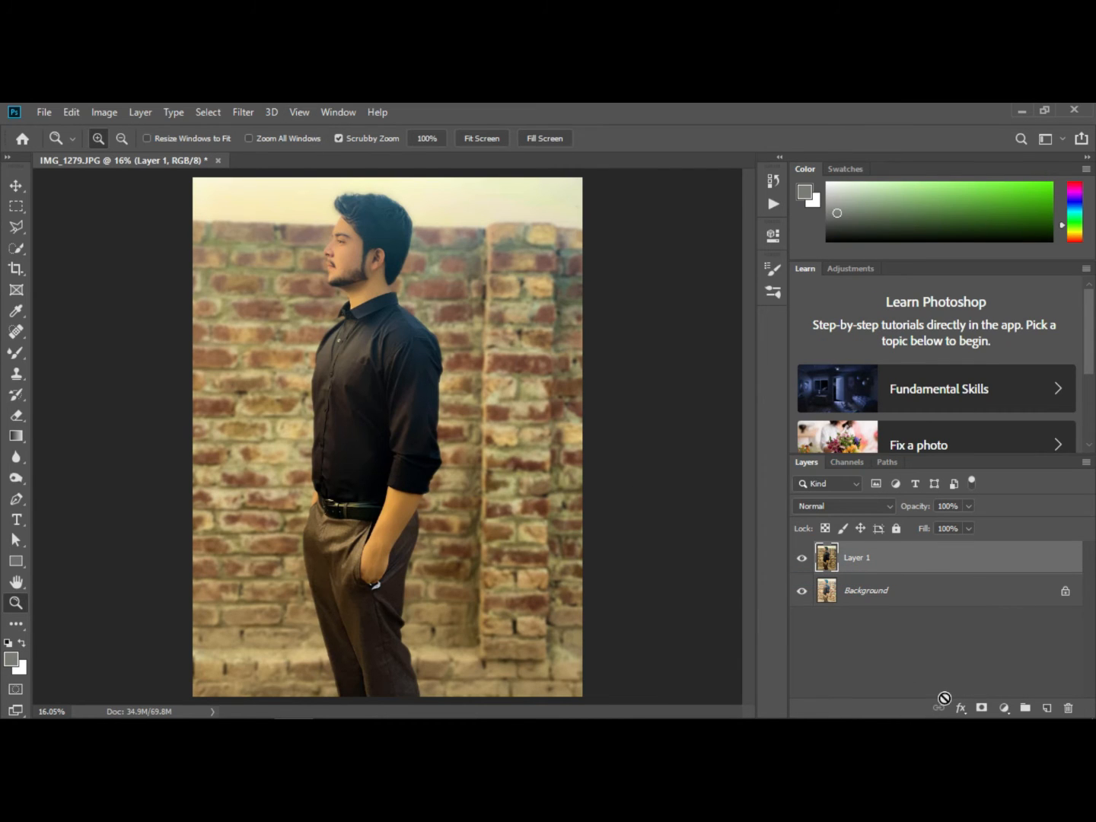
# Add a Color Lookup adjustment layer above Layer 1 using the 2Strip.look 3DLUT file
pyautogui.click(1003, 709)
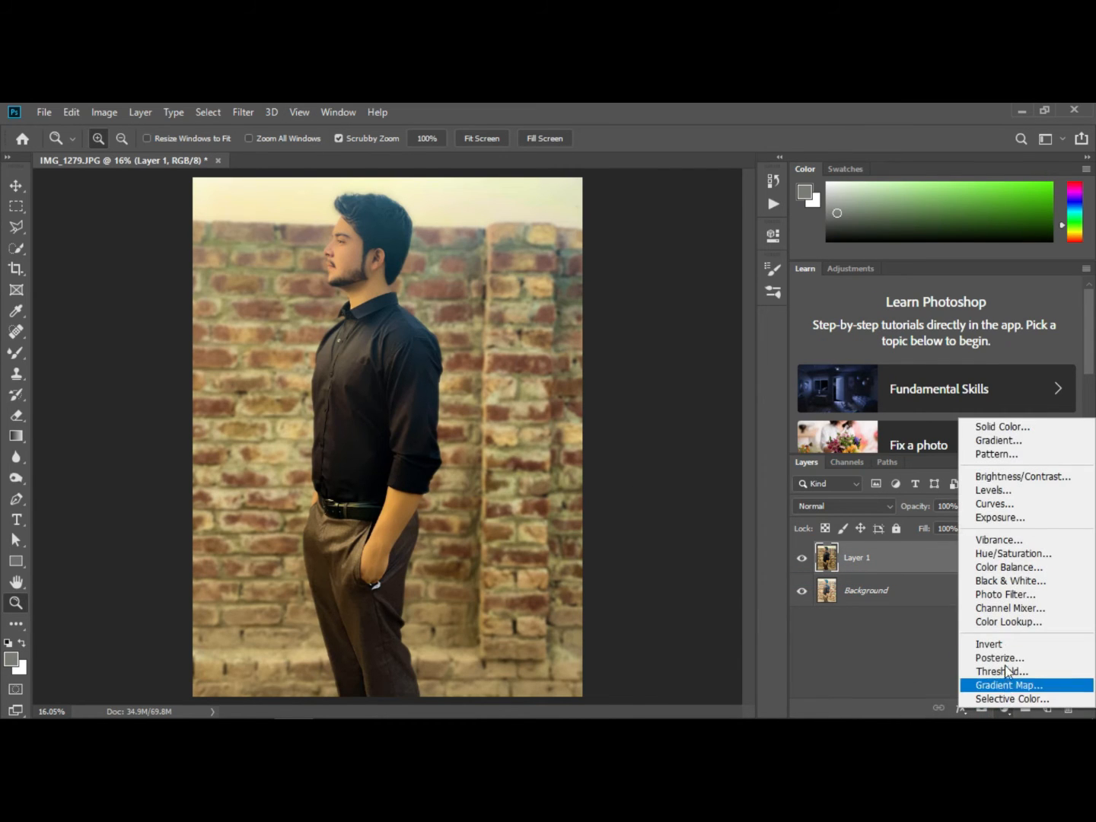
pyautogui.click(1008, 621)
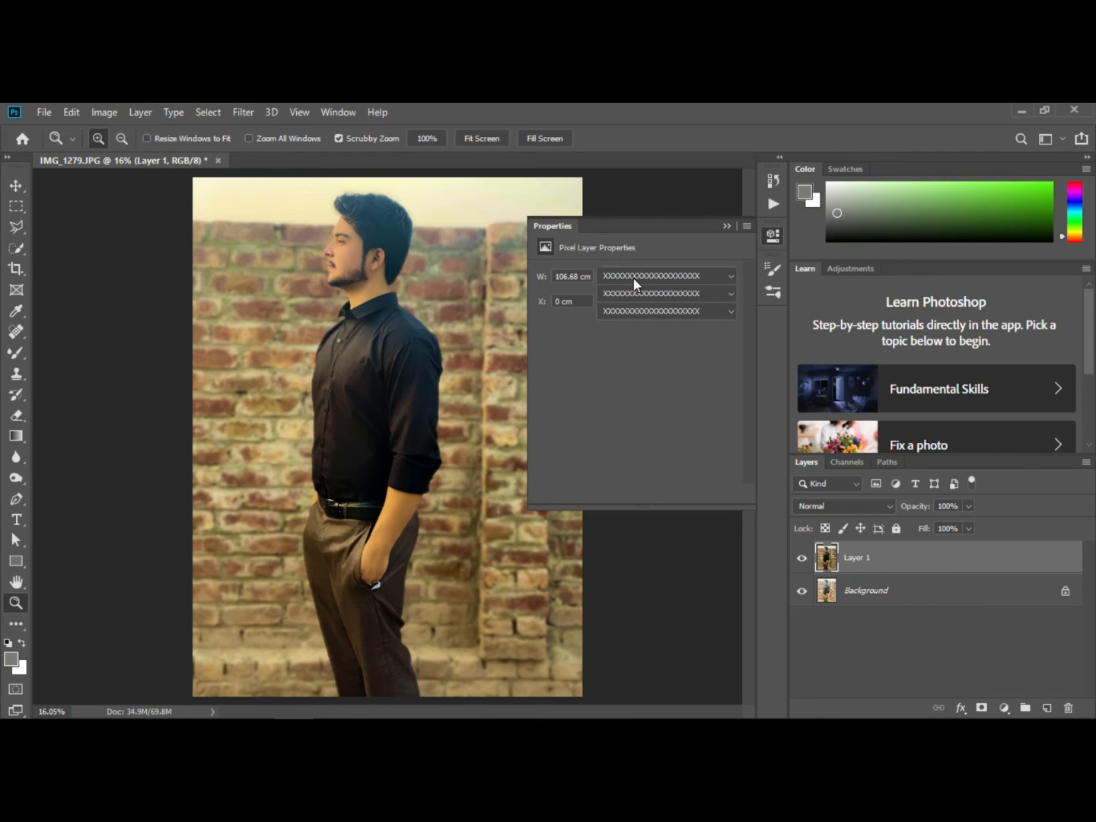
pyautogui.click(638, 275)
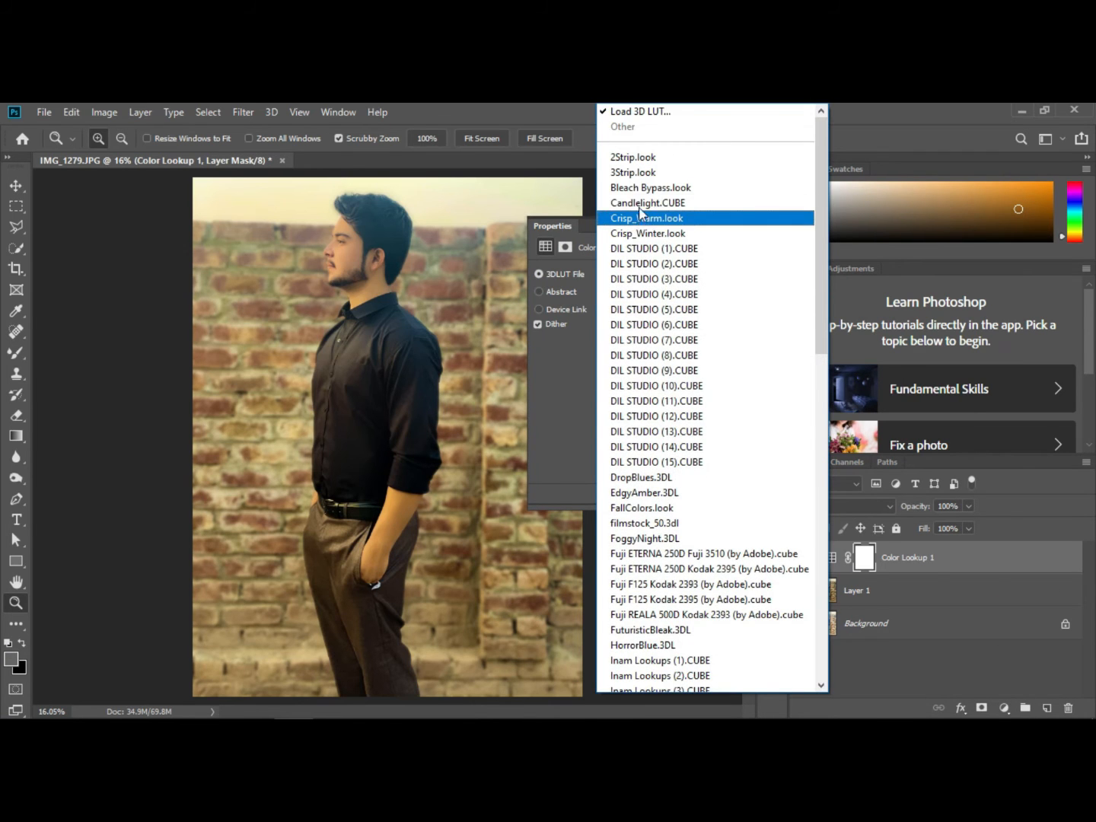
pyautogui.click(638, 157)
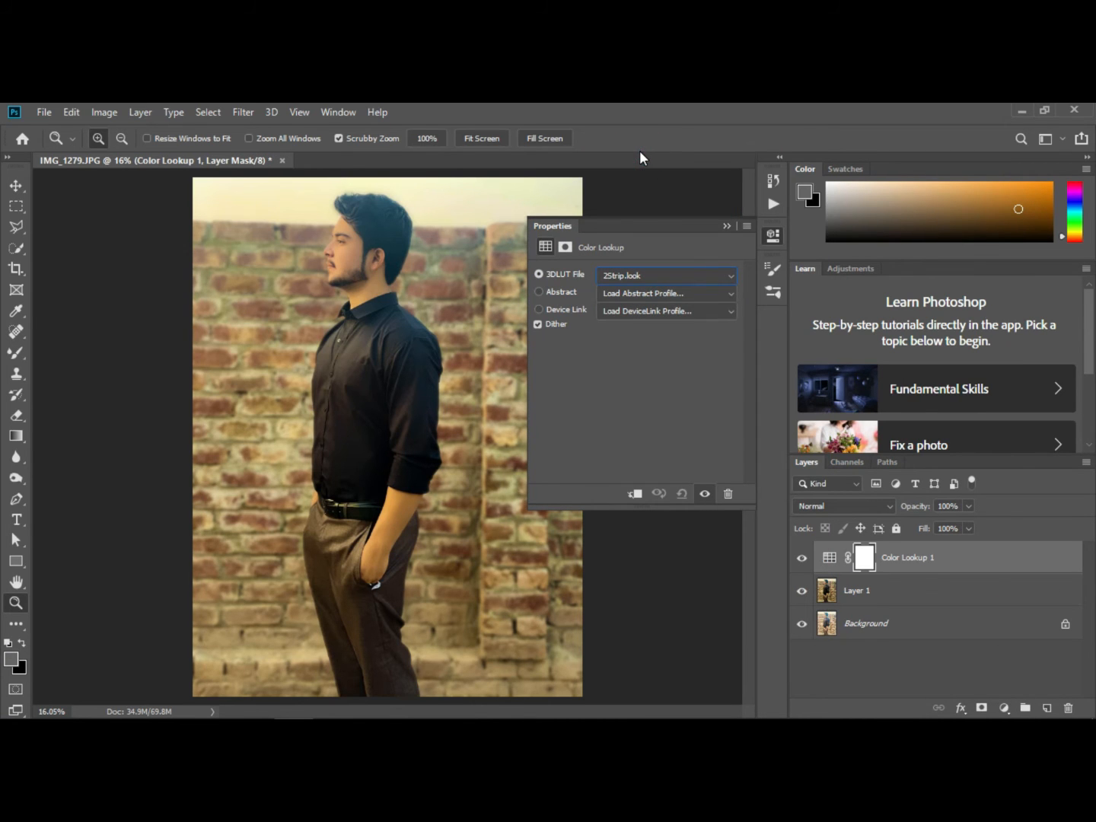
# Preview the 3DLUT files through the DIL STUDIO looks, settle on DropBlues.3DL and compare the color lookup on and off
pyautogui.press('Down')
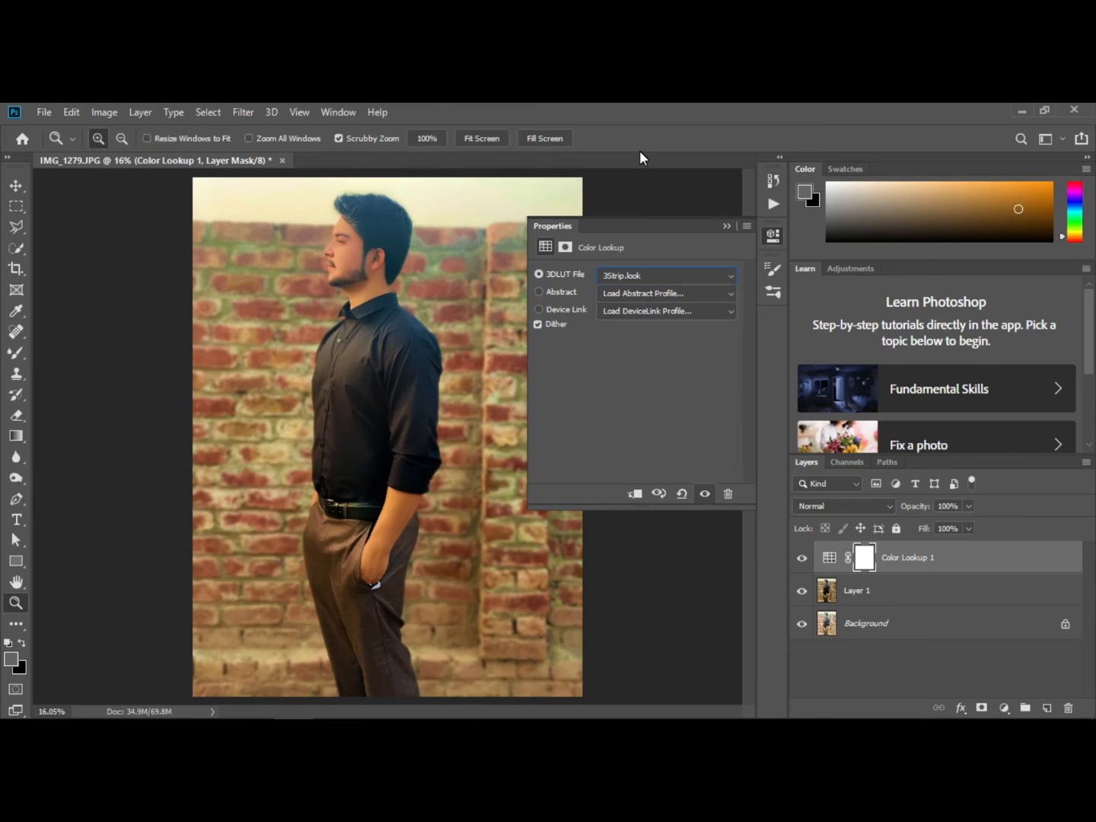
pyautogui.press('Down')
pyautogui.press('Down')
pyautogui.press('Down')
pyautogui.press('Down')
pyautogui.press('Down')
pyautogui.press('Down')
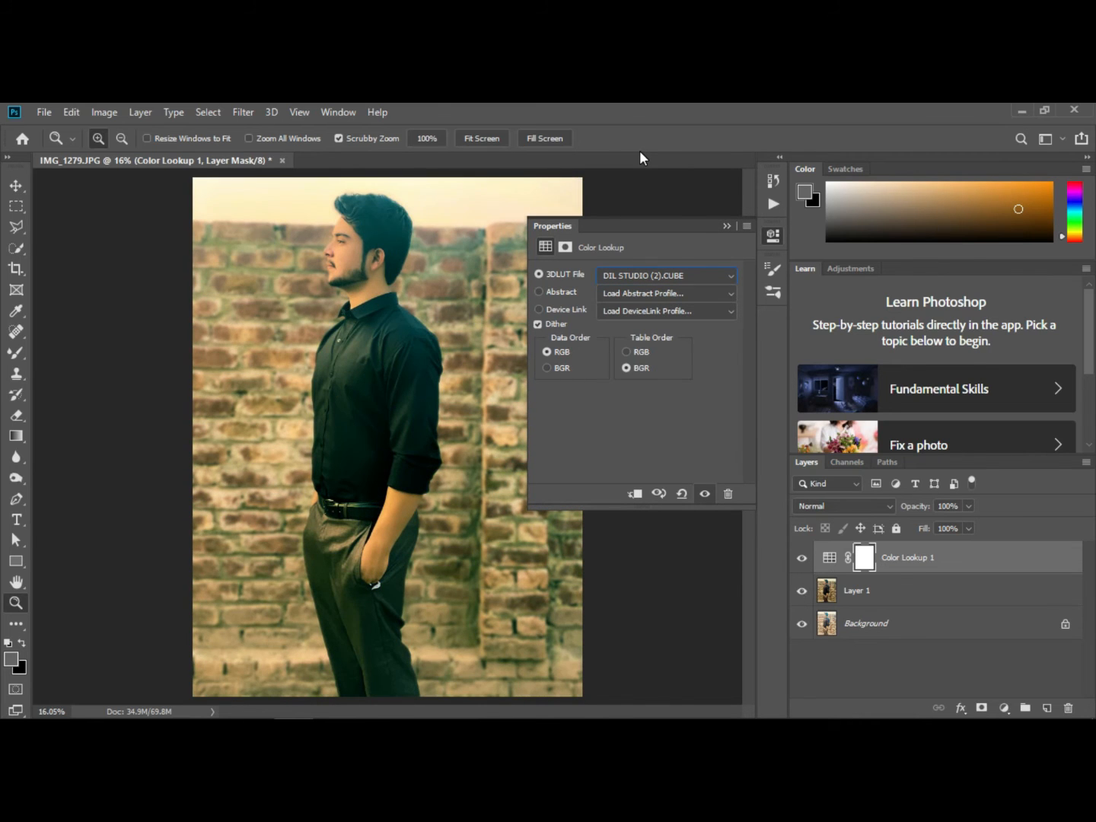
pyautogui.press('Down')
pyautogui.press('Down')
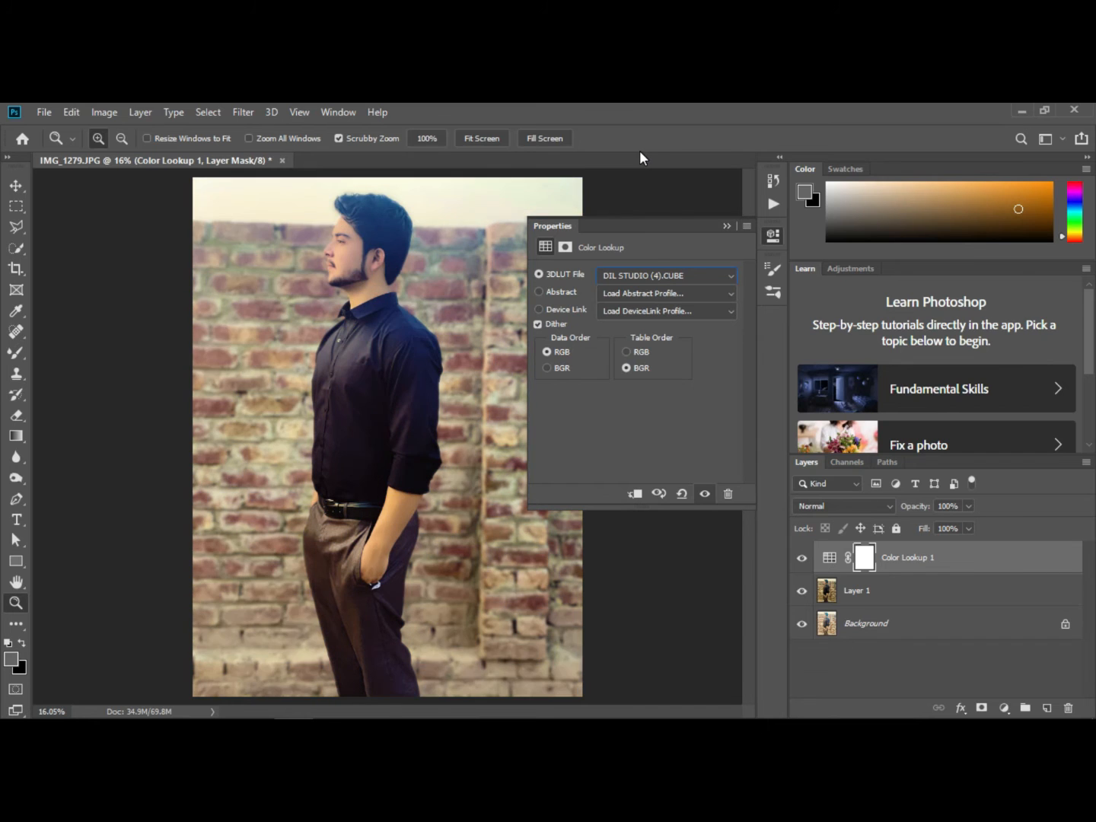
pyautogui.press('Down')
pyautogui.press('Down')
pyautogui.press('Down')
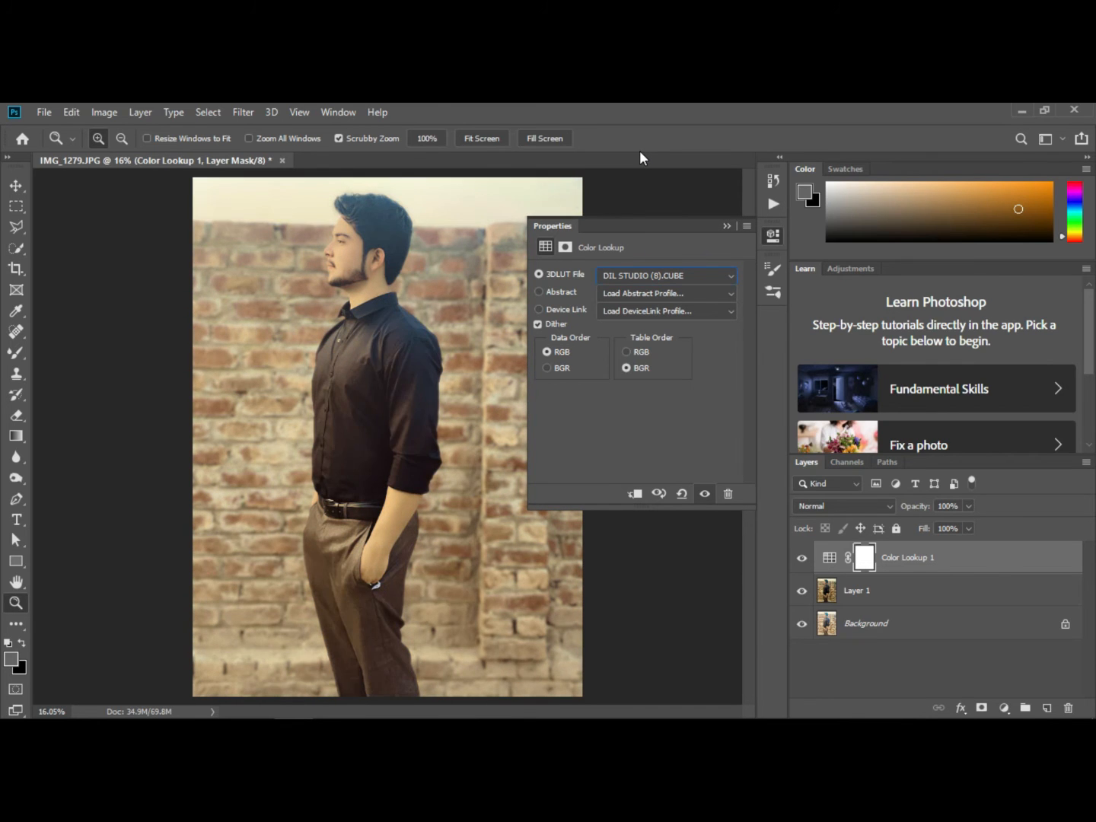
pyautogui.press('Down')
pyautogui.press('Down')
pyautogui.press('Down')
pyautogui.press('Down')
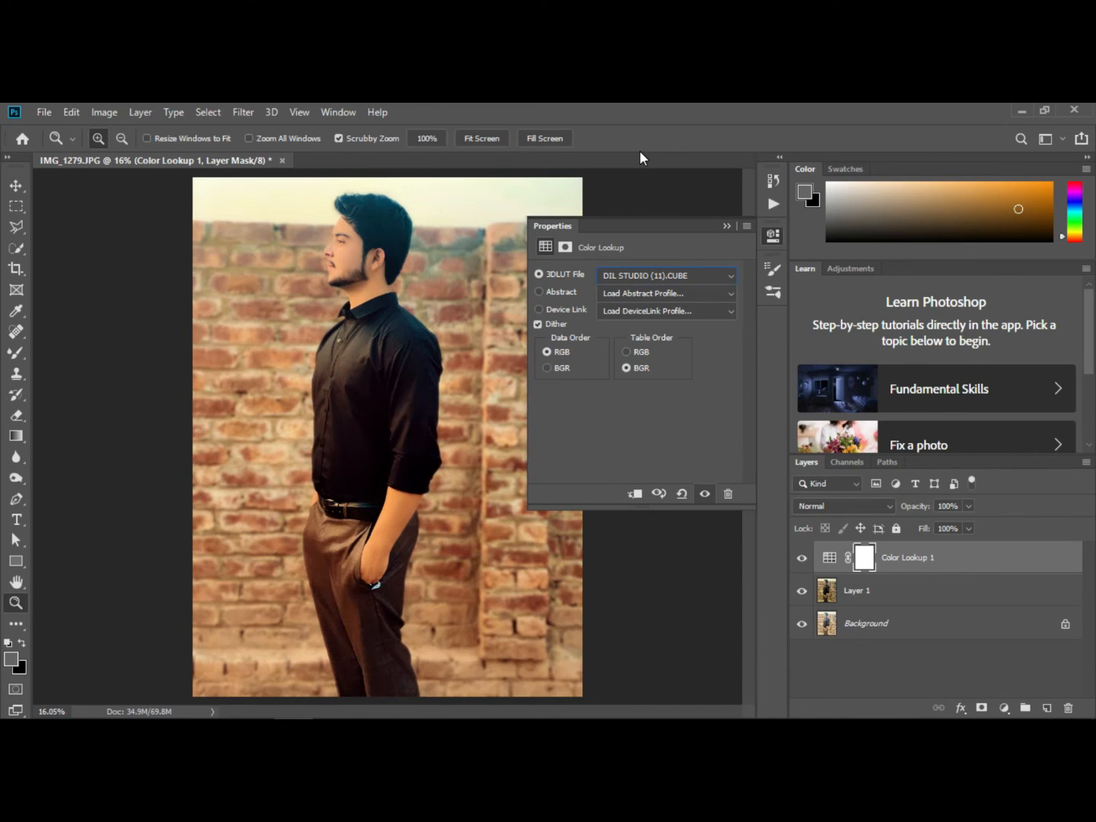
pyautogui.press('Down')
pyautogui.press('Down')
pyautogui.press('Down')
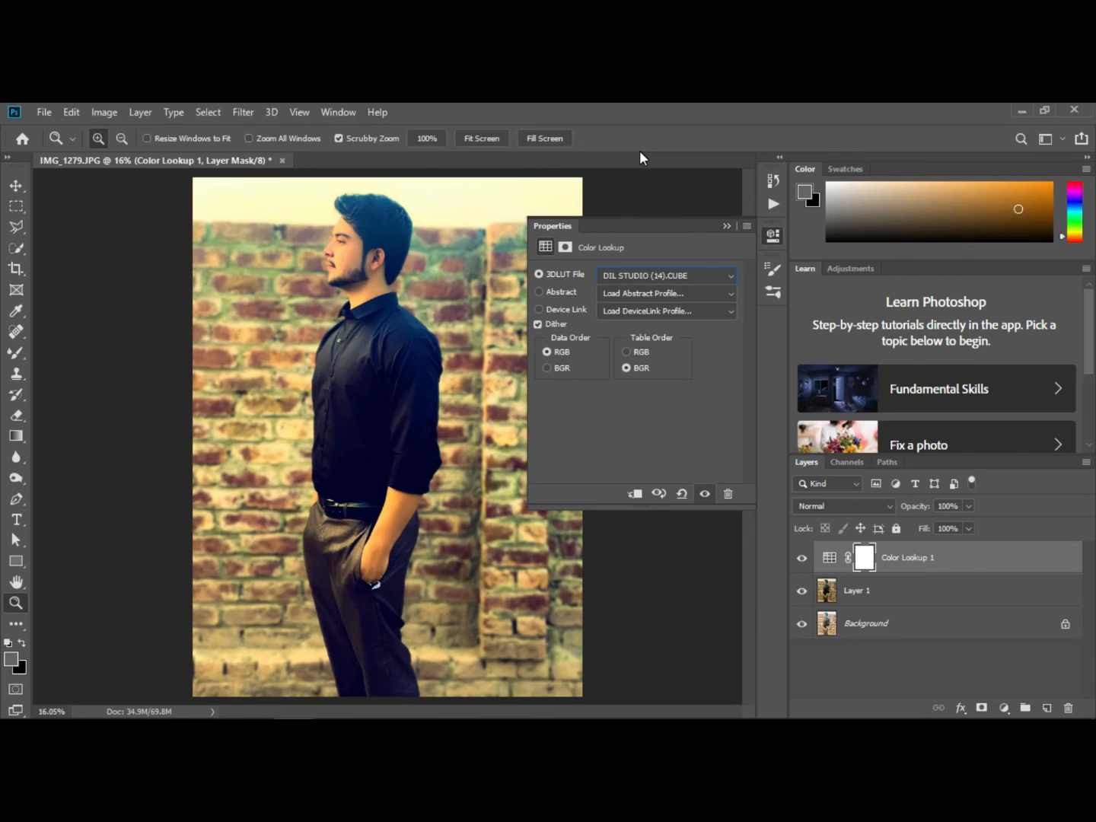
pyautogui.press('Down')
pyautogui.press('Down')
pyautogui.press('Up')
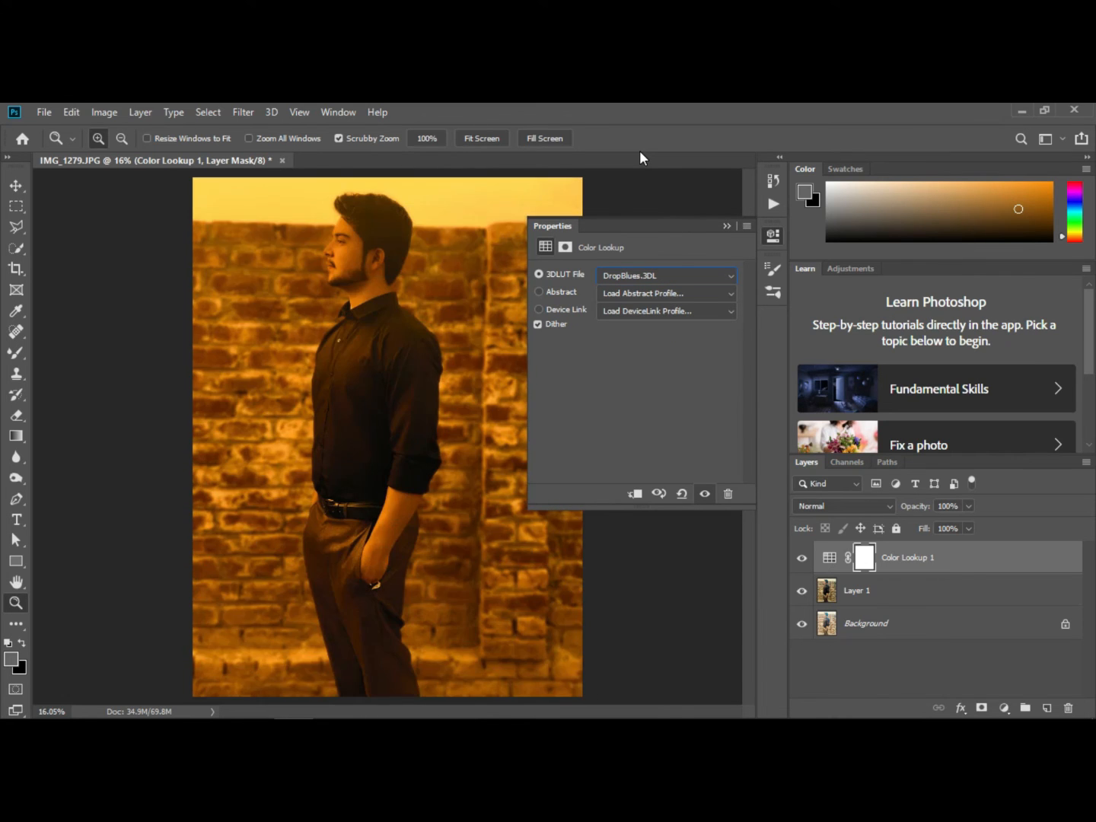
pyautogui.click(801, 559)
pyautogui.click(802, 557)
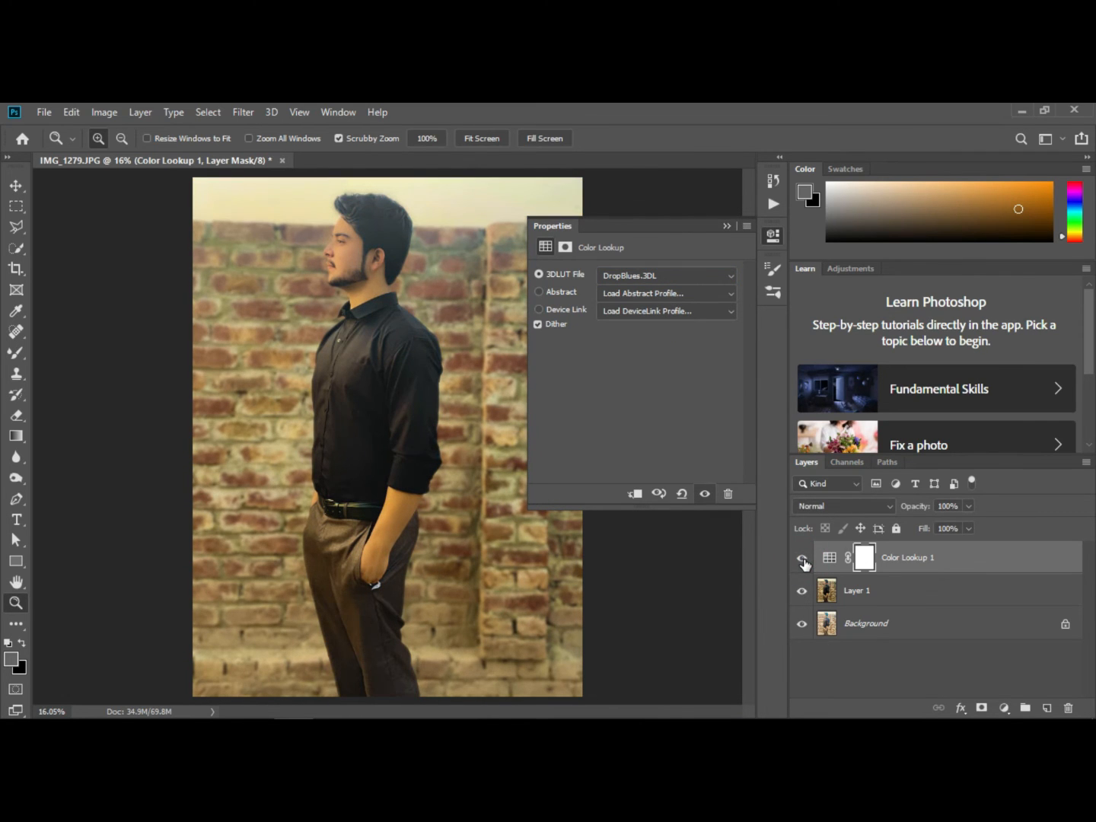
# Merge the Color Lookup 1 adjustment down into Layer 1 and collapse its properties
pyautogui.rightClick(917, 562)
pyautogui.click(865, 579)
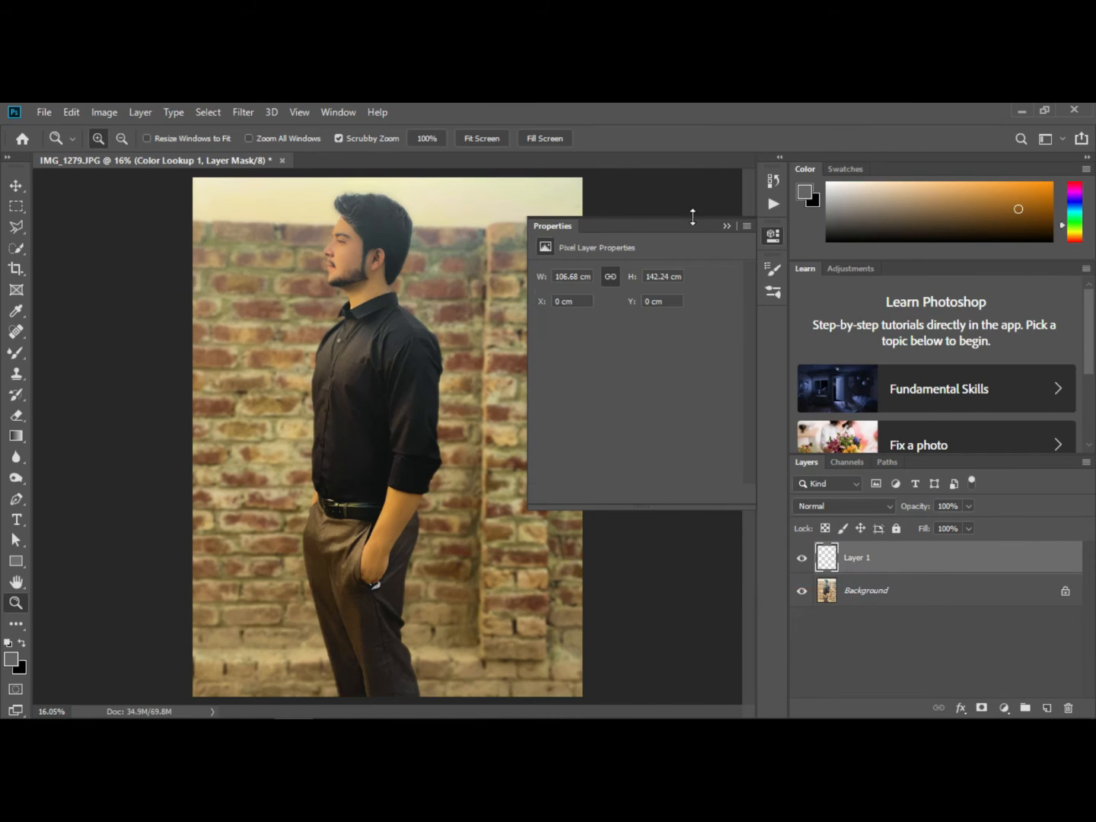
pyautogui.click(725, 227)
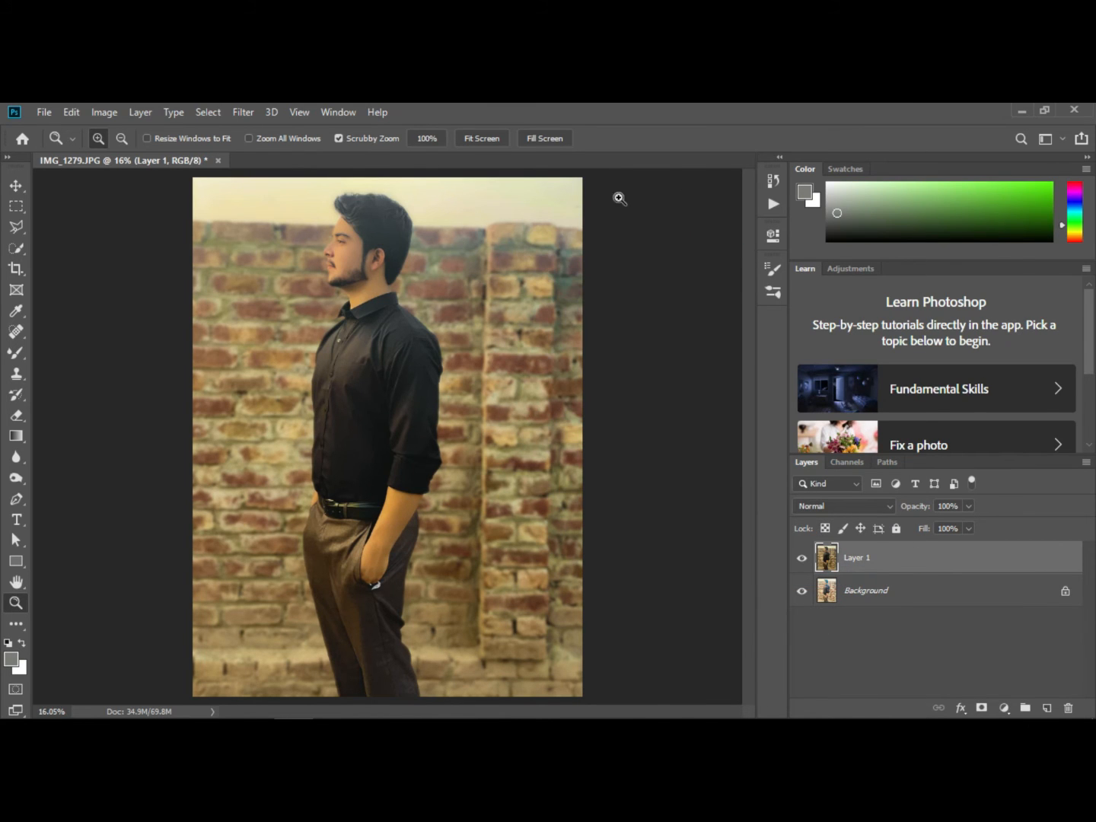
# Open Layer 1 in the Exposure X5 filter and preview the numbered SAAD BBC STUDIO user presets
pyautogui.click(242, 106)
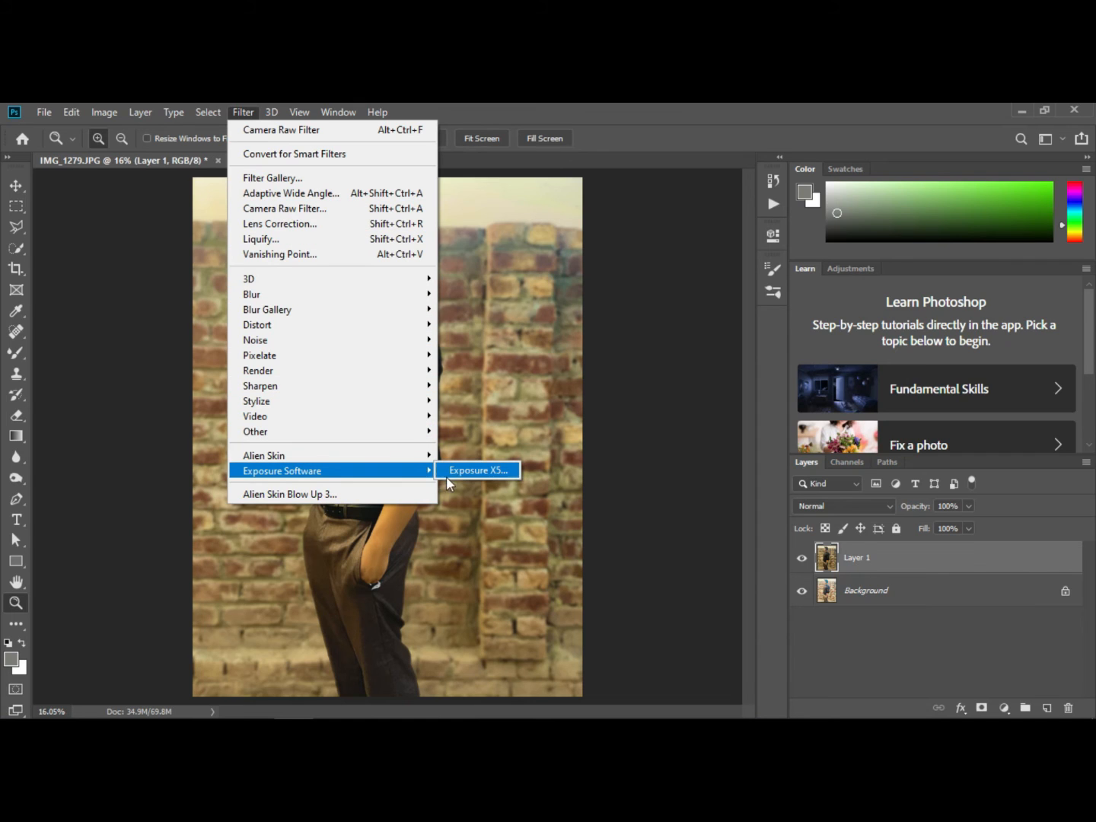
pyautogui.click(455, 476)
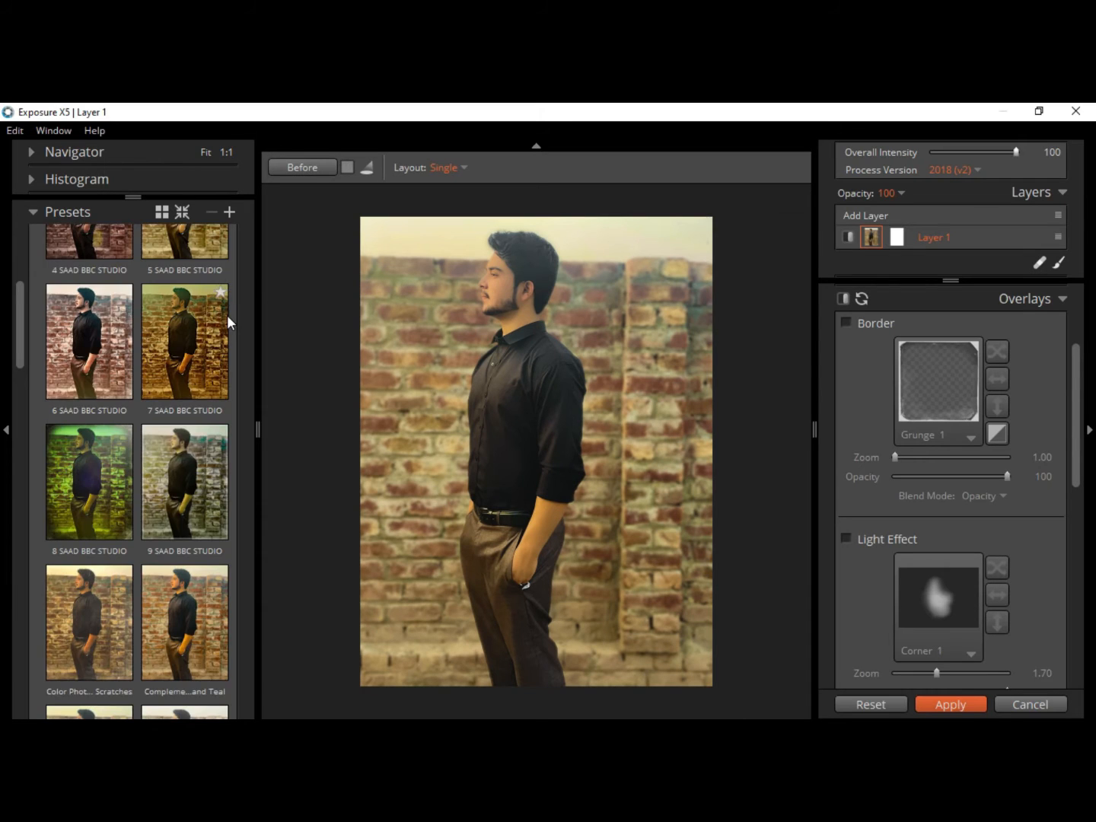
pyautogui.scroll(3, 226, 314)
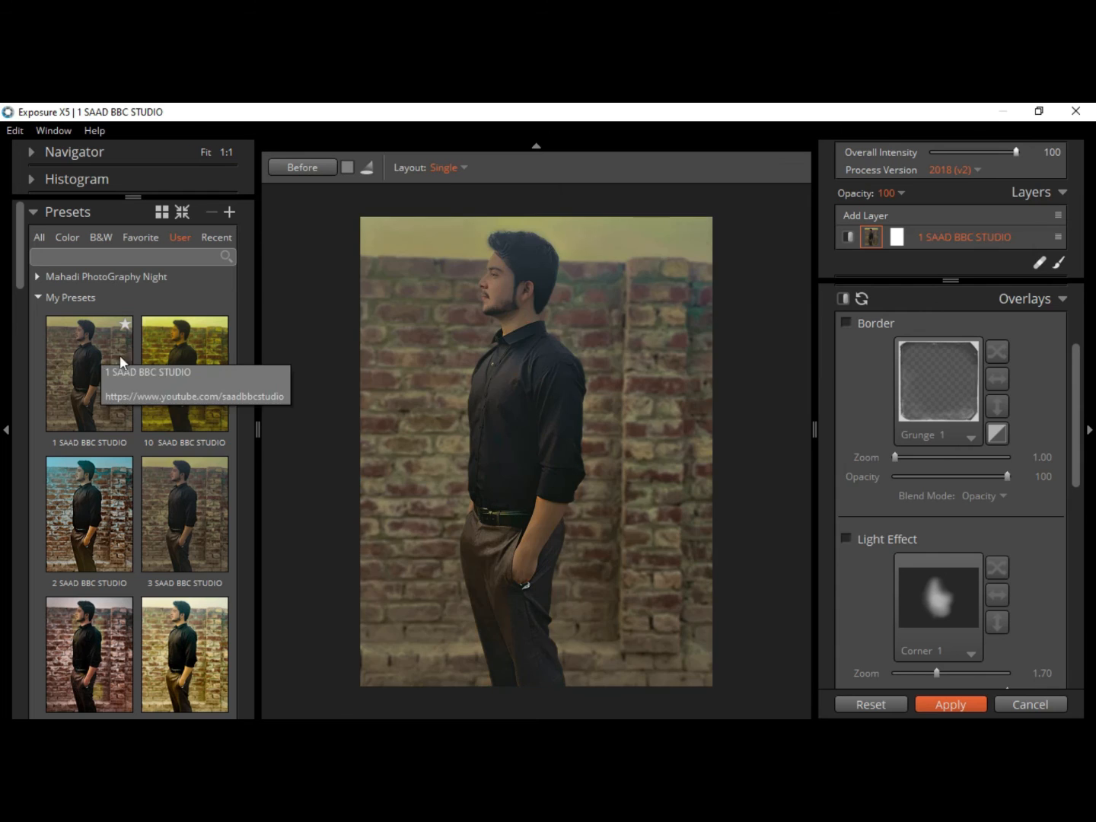
pyautogui.click(176, 534)
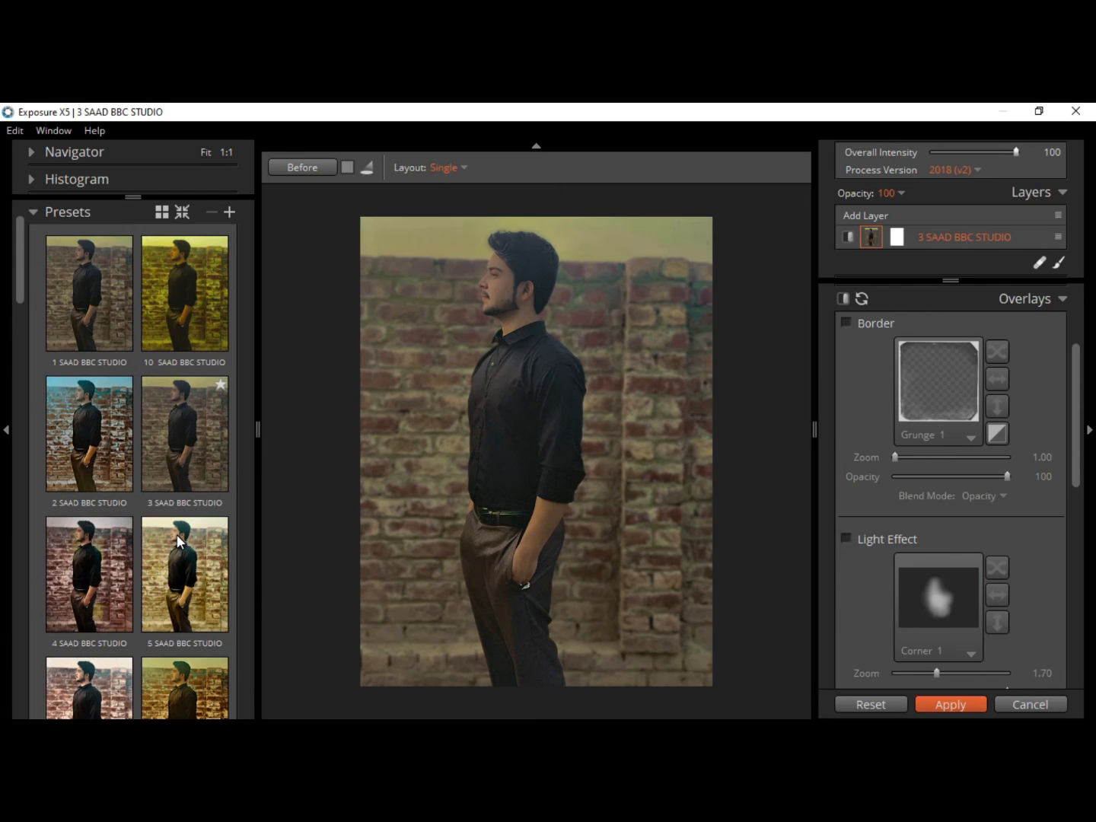
pyautogui.scroll(-2, 176, 534)
pyautogui.click(210, 529)
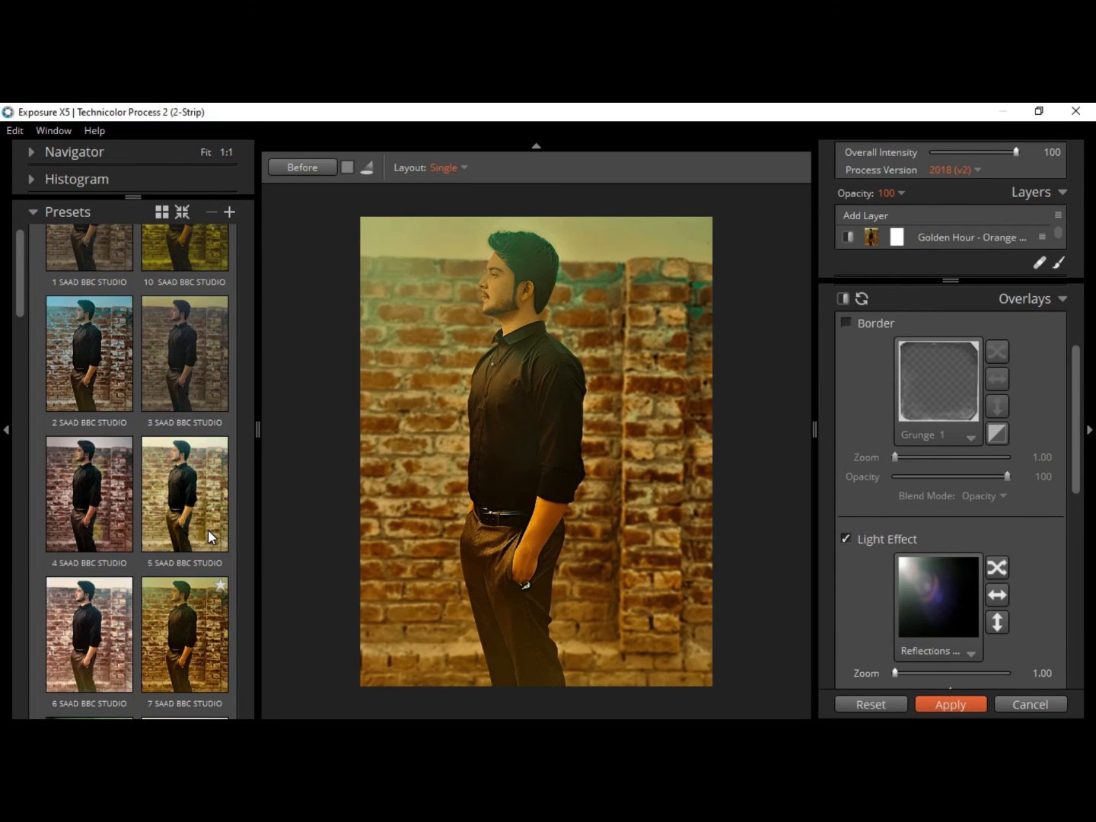
# Preview the remaining user presets, from the Complementary looks through the Overexposed and Postcard looks
pyautogui.scroll(-3, 207, 529)
pyautogui.click(202, 529)
pyautogui.scroll(-1, 196, 529)
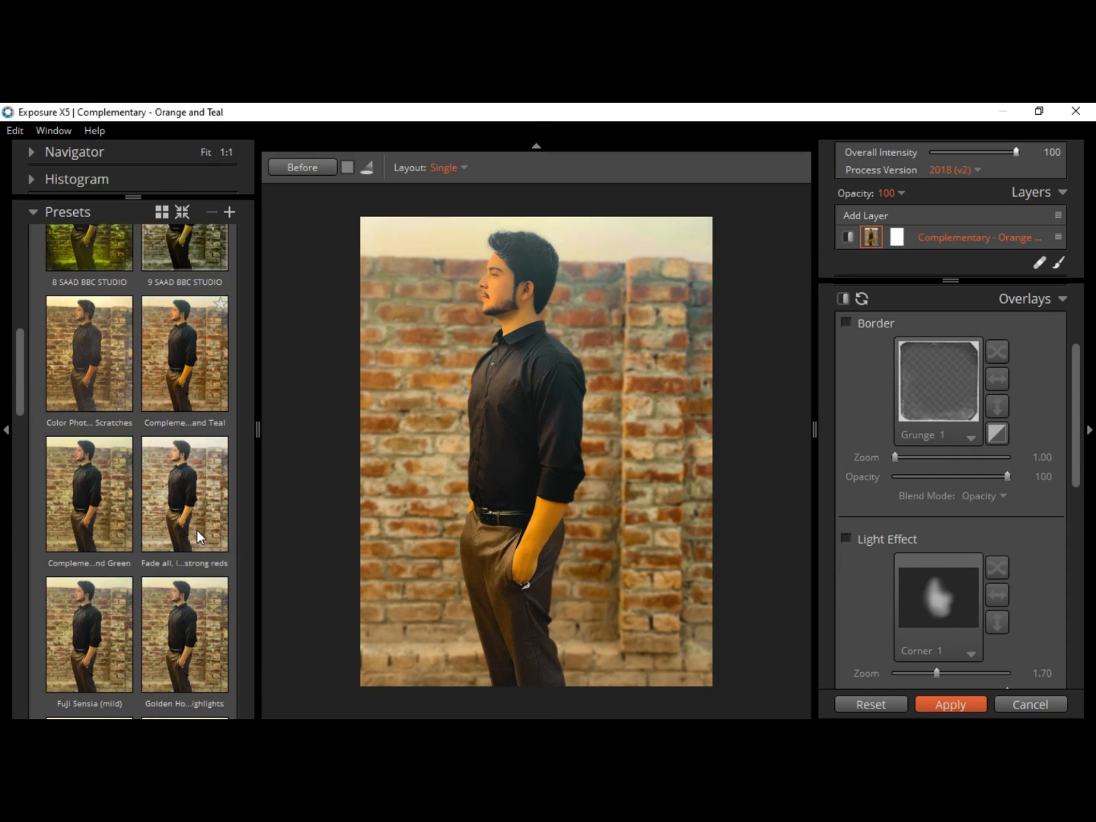
pyautogui.click(107, 550)
pyautogui.scroll(-6, 107, 549)
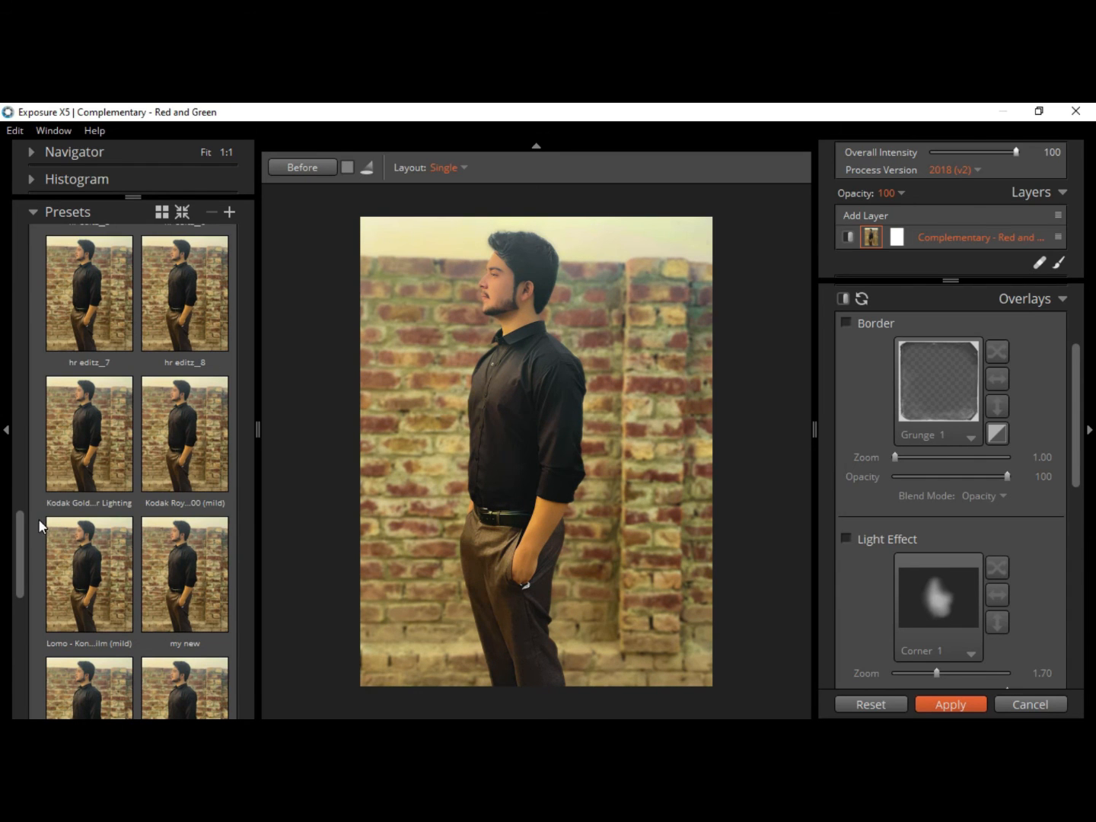
pyautogui.scroll(-2, 83, 503)
pyautogui.click(89, 454)
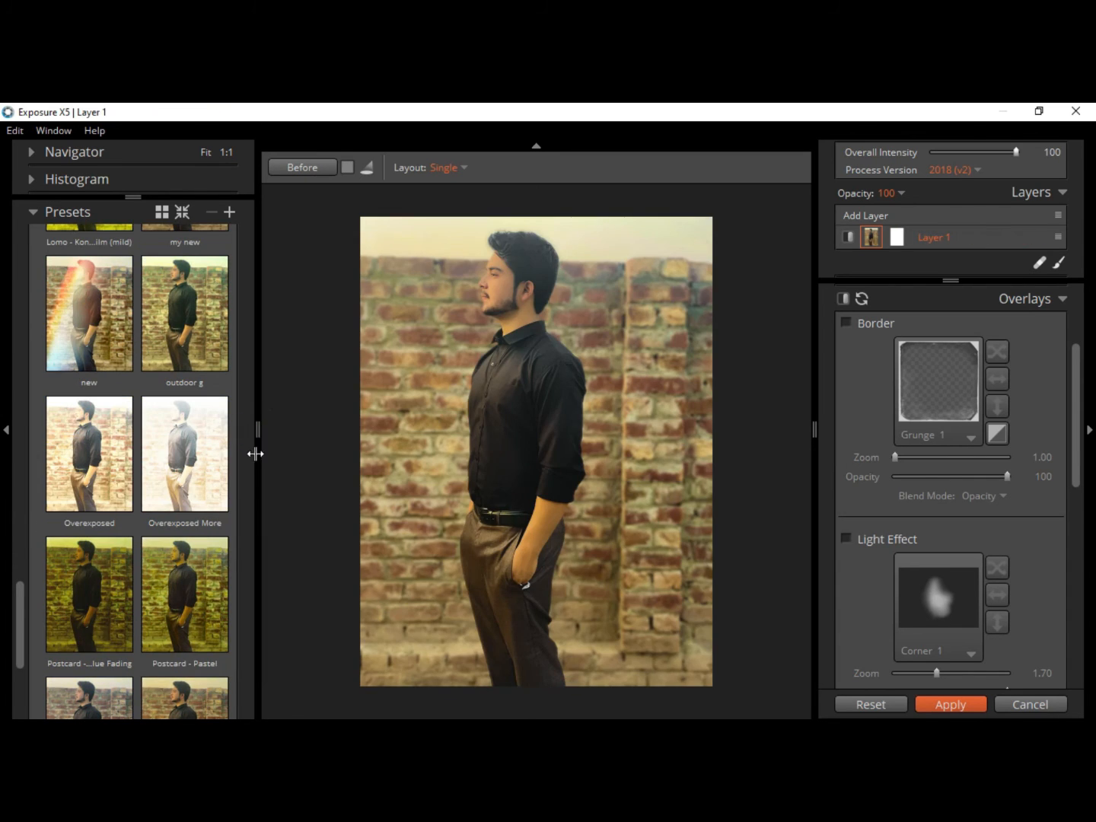
pyautogui.scroll(-1, 190, 594)
# Choose the Strong Yellow Staining preset and set its overall intensity to 51
pyautogui.click(185, 586)
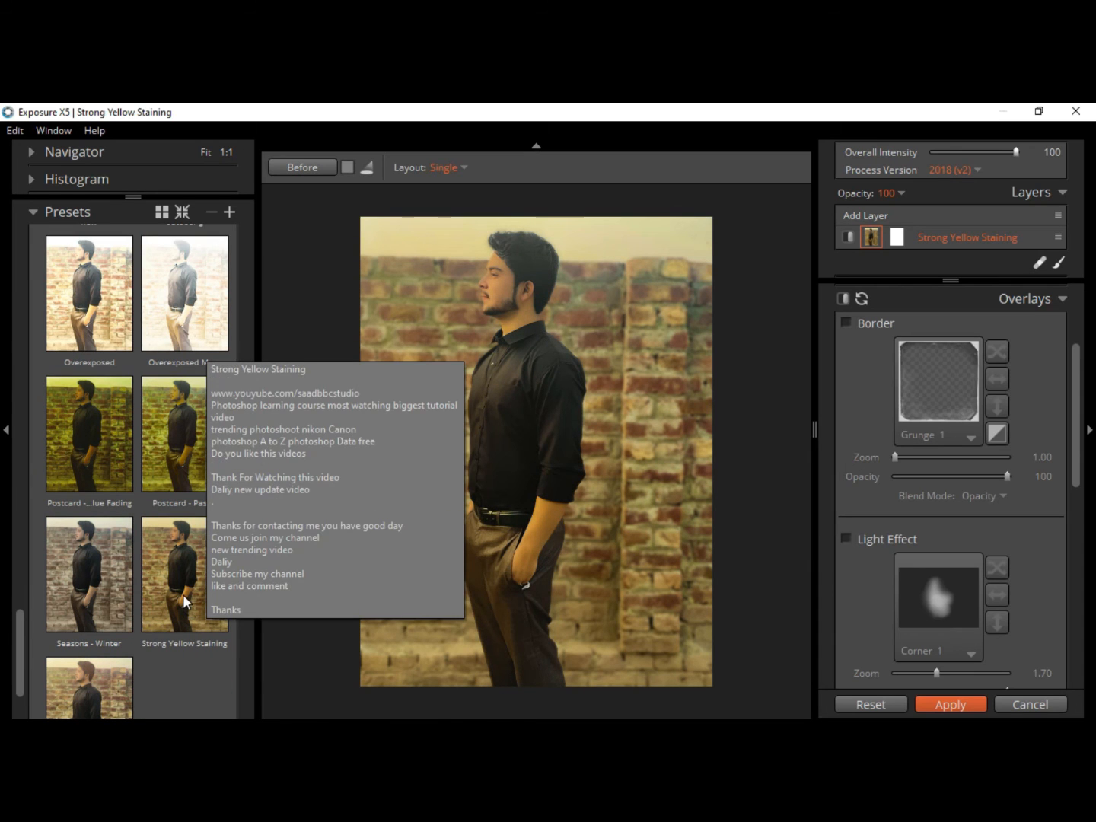
pyautogui.click(183, 587)
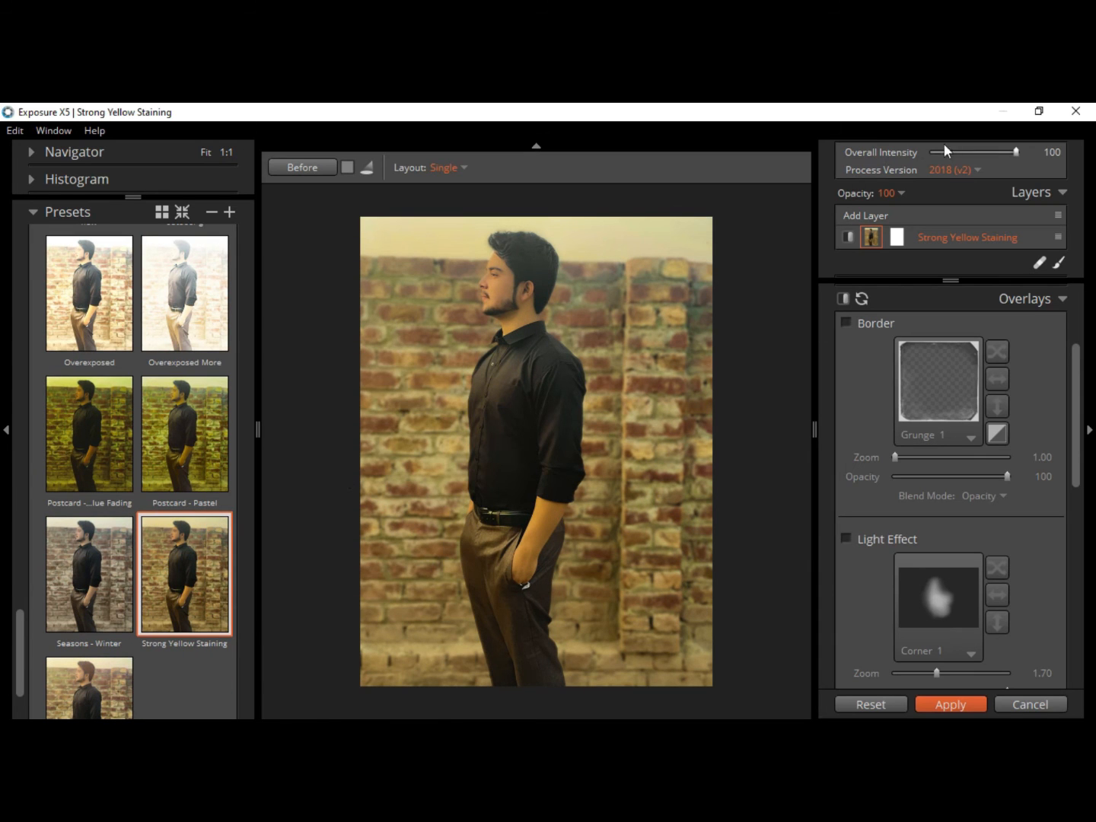
pyautogui.moveTo(982, 150)
pyautogui.mouseDown()
pyautogui.moveTo(956, 153)
pyautogui.moveTo(982, 153)
pyautogui.moveTo(972, 153)
pyautogui.mouseUp()
# Add a second Exposure layer with the Corner 1 light effect, move the light to the photo's upper-right corner and apply the filter
pyautogui.click(858, 219)
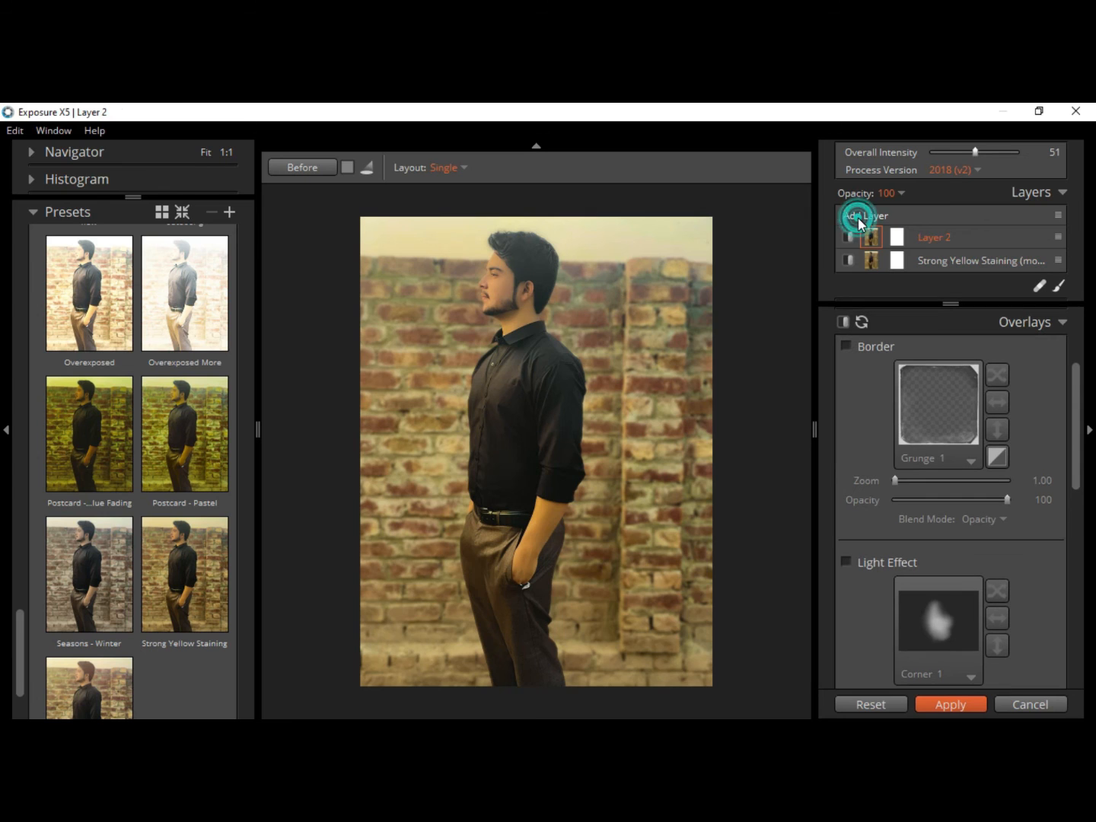
pyautogui.click(846, 559)
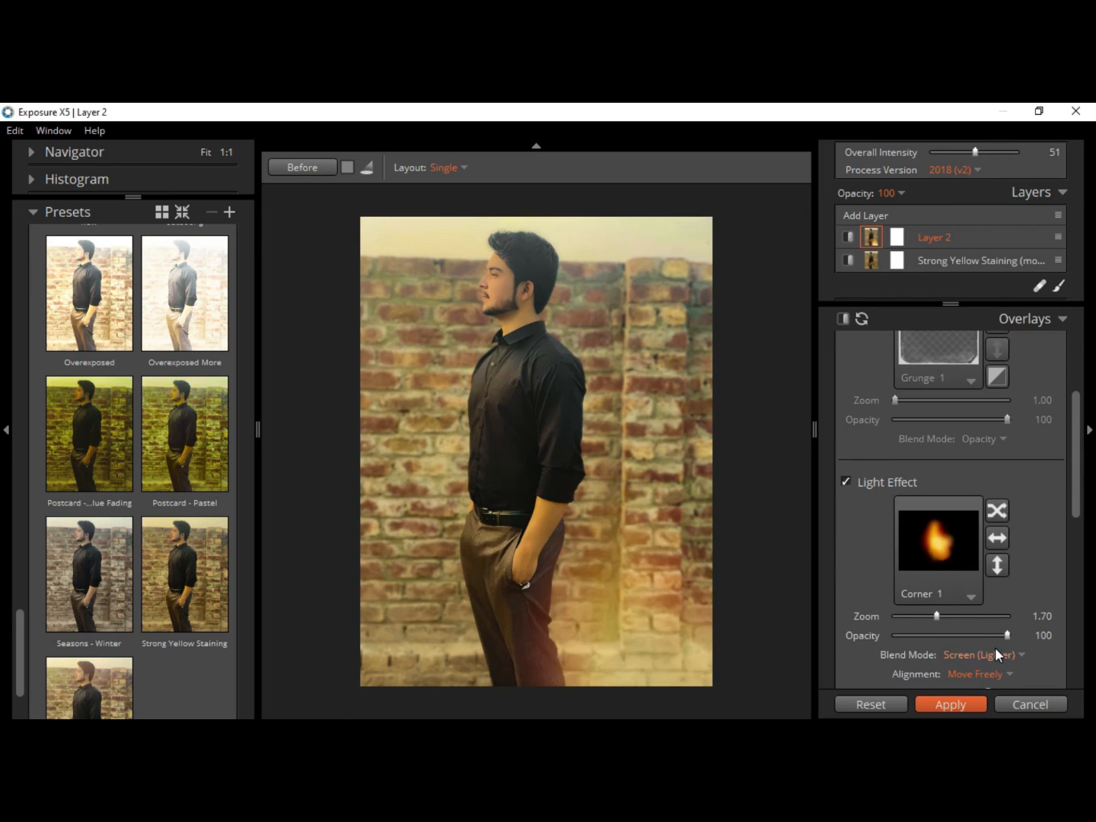
pyautogui.scroll(-1, 989, 643)
pyautogui.click(988, 613)
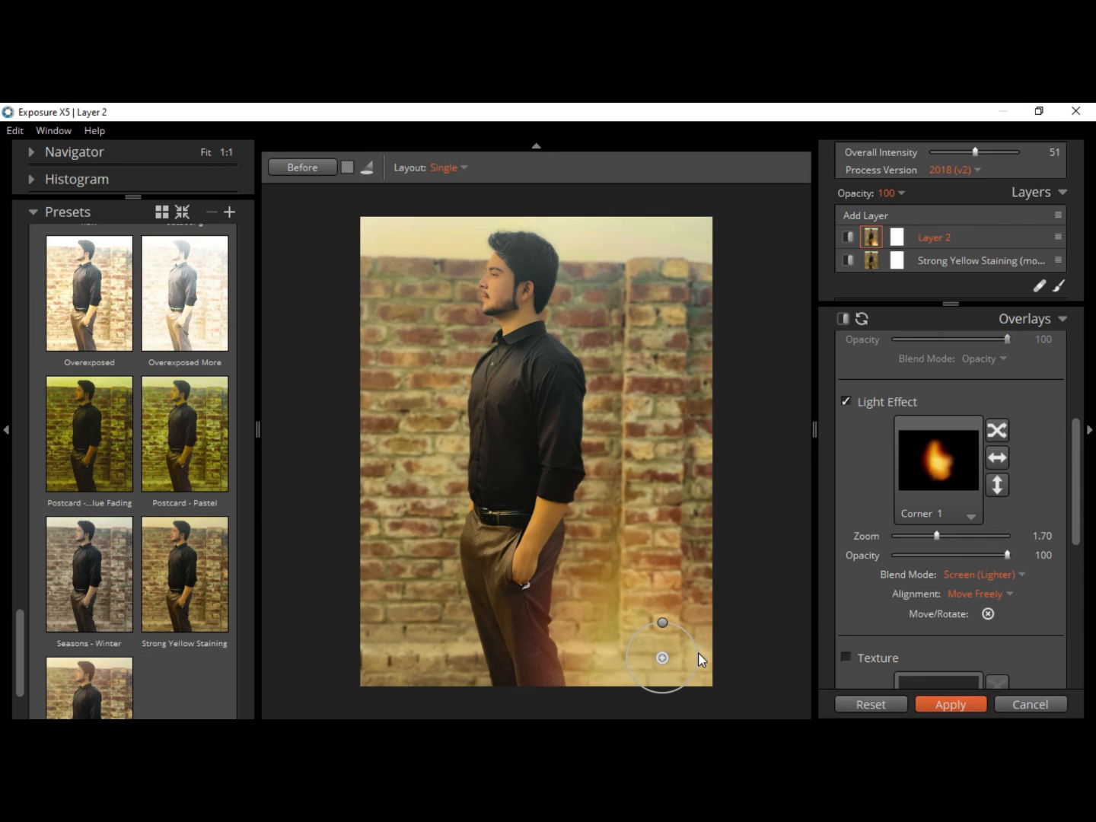
pyautogui.moveTo(662, 657); pyautogui.dragTo(469, 400)
pyautogui.moveTo(462, 349); pyautogui.dragTo(380, 188)
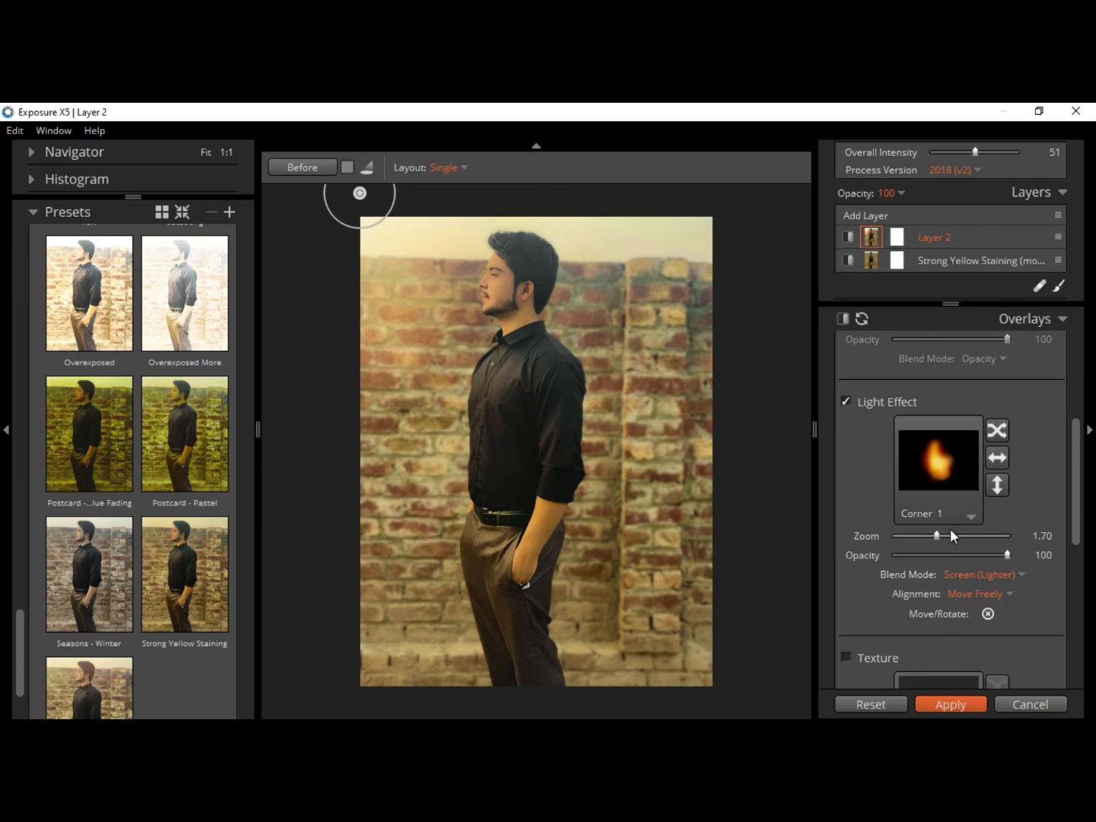
pyautogui.moveTo(359, 193); pyautogui.dragTo(667, 187)
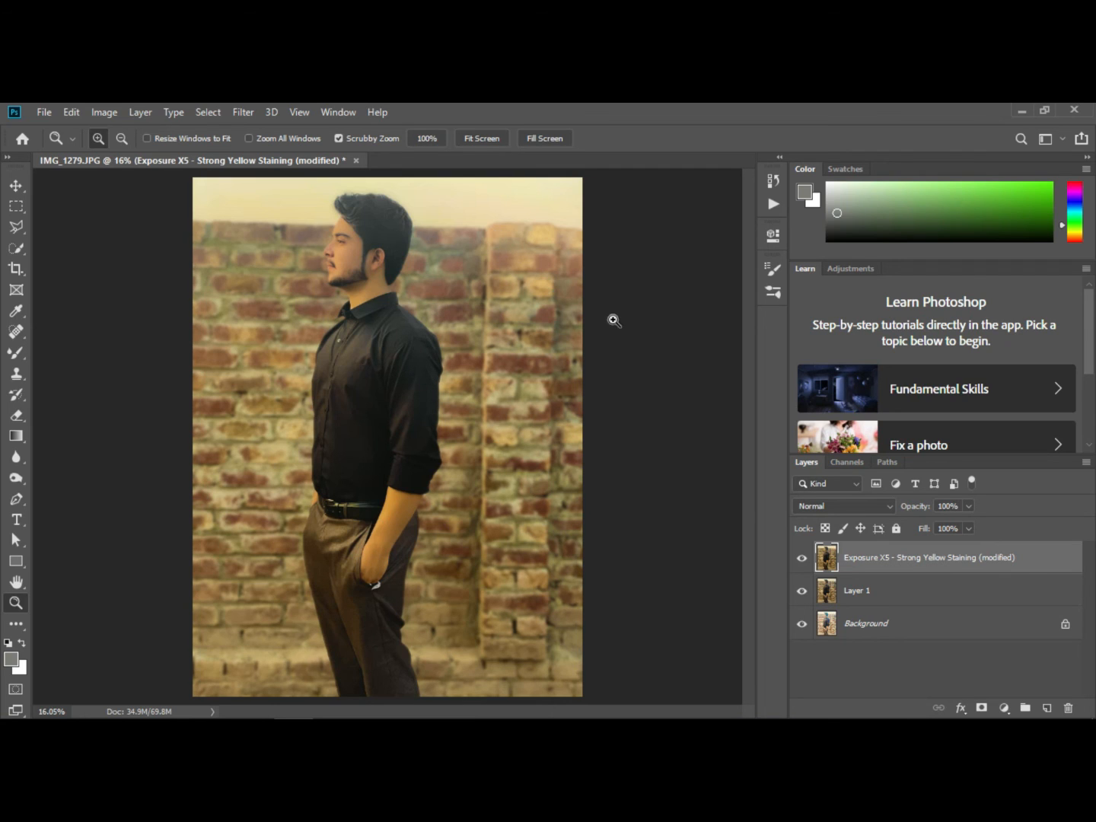
# Compare the Strong Yellow Staining layer on and off and merge it down into Layer 1
pyautogui.click(801, 563)
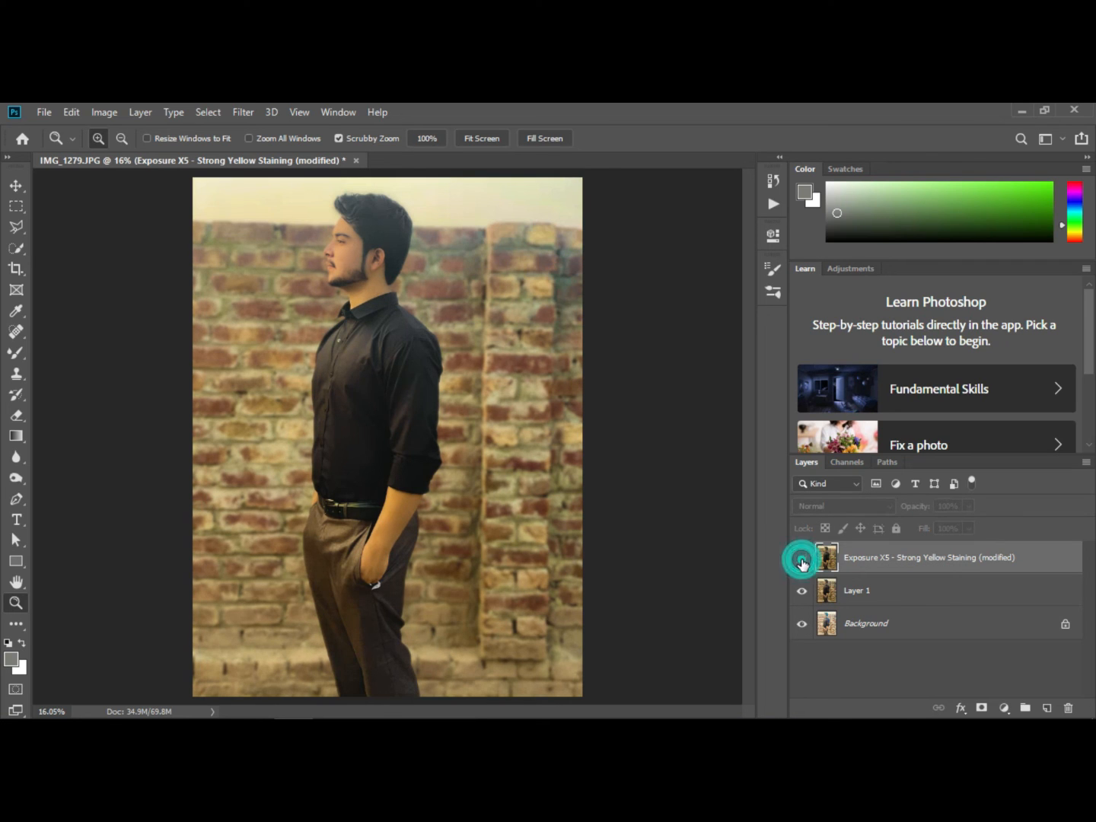
pyautogui.click(800, 559)
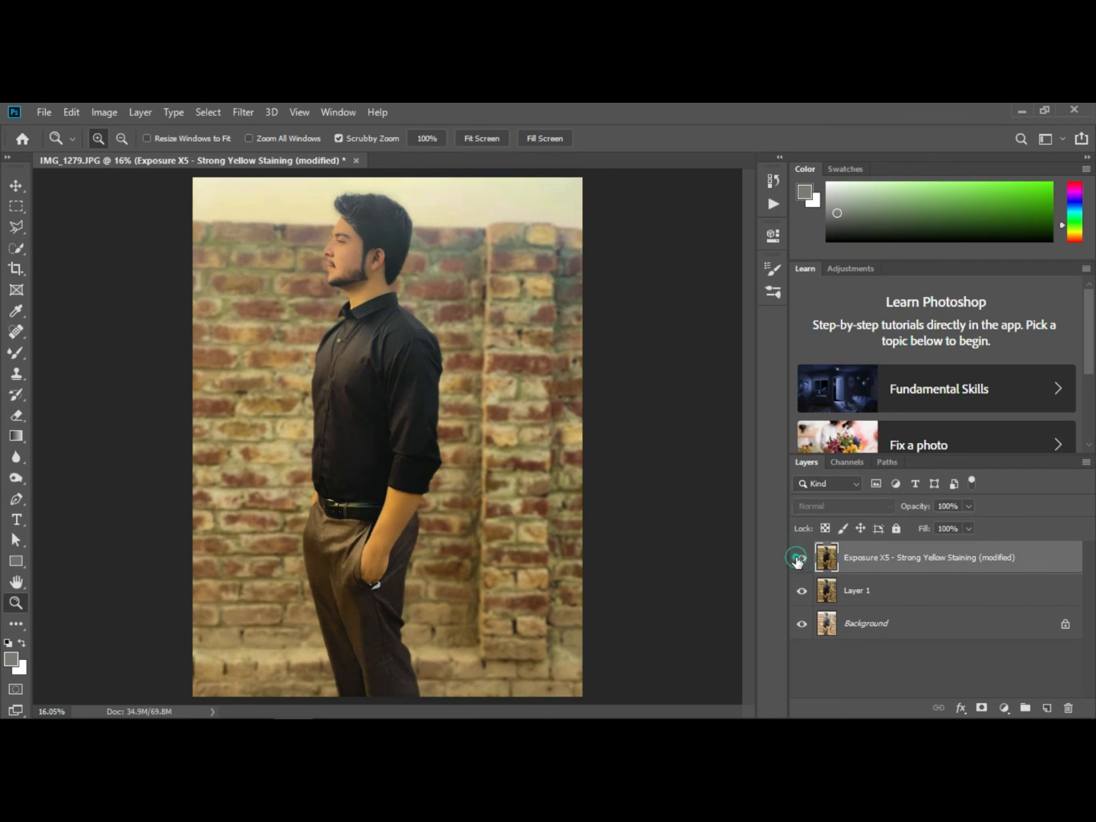
pyautogui.click(800, 560)
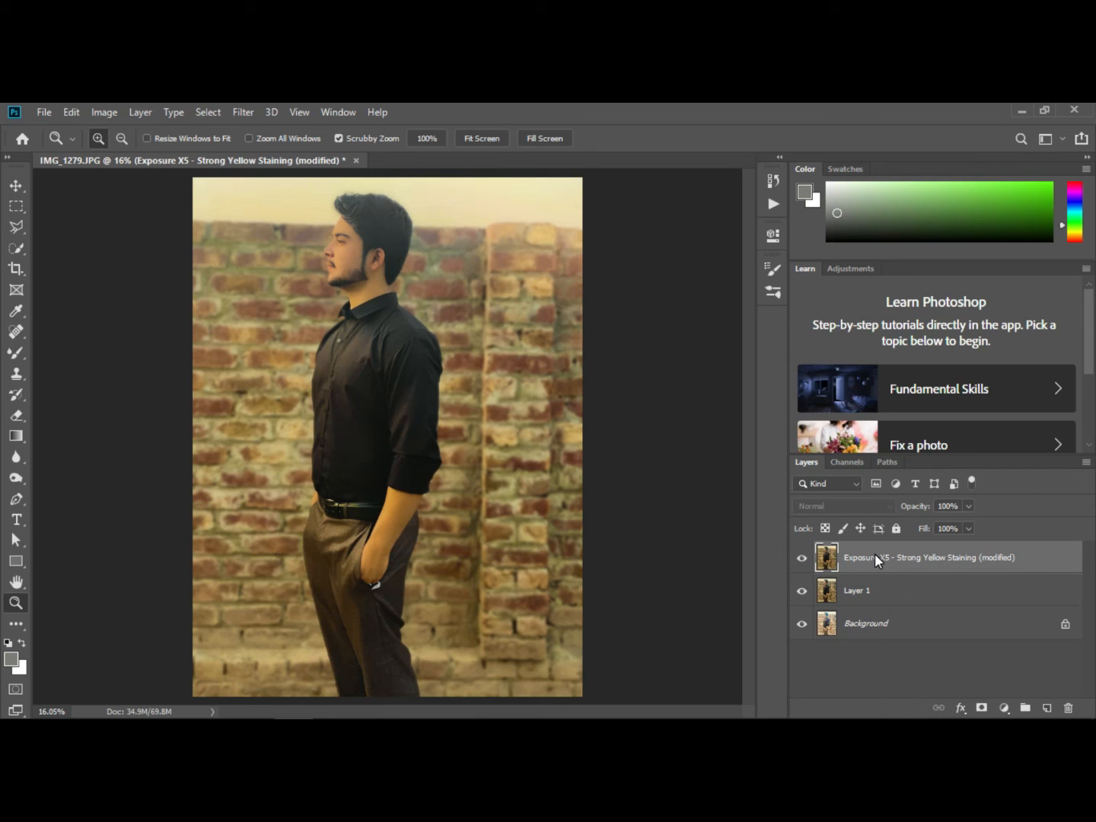
pyautogui.rightClick(874, 561)
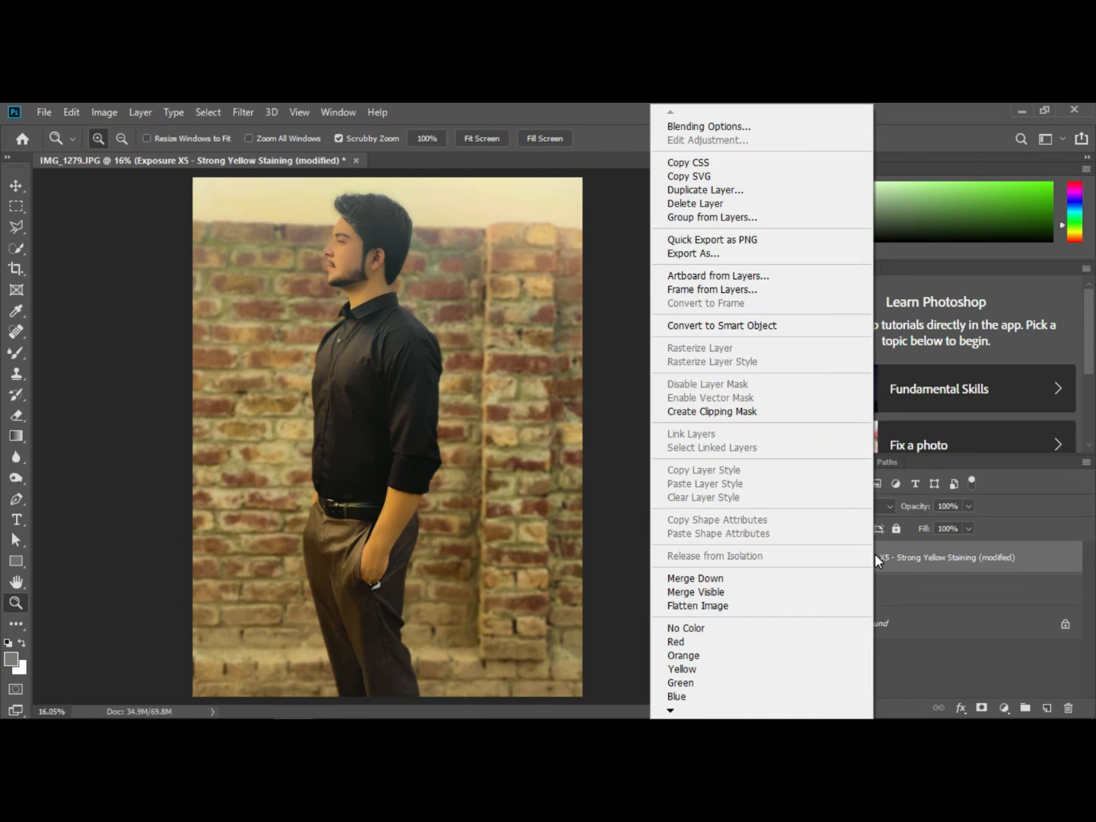
pyautogui.click(777, 580)
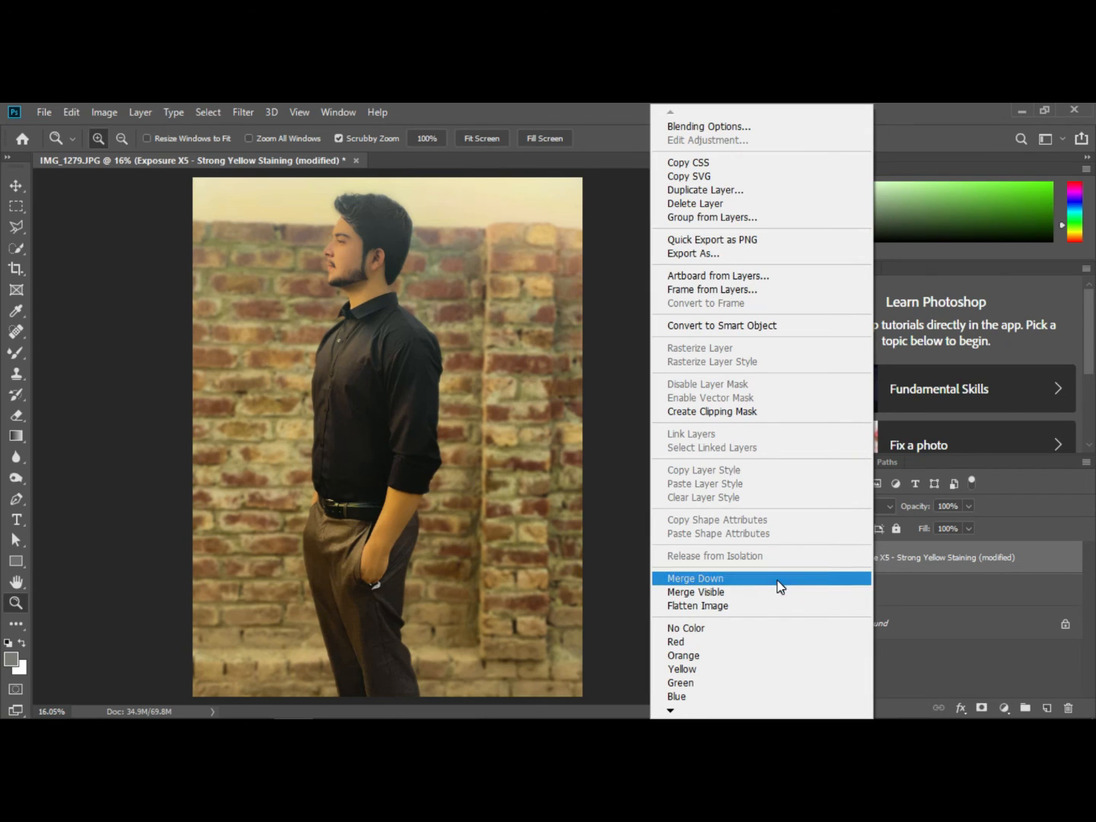